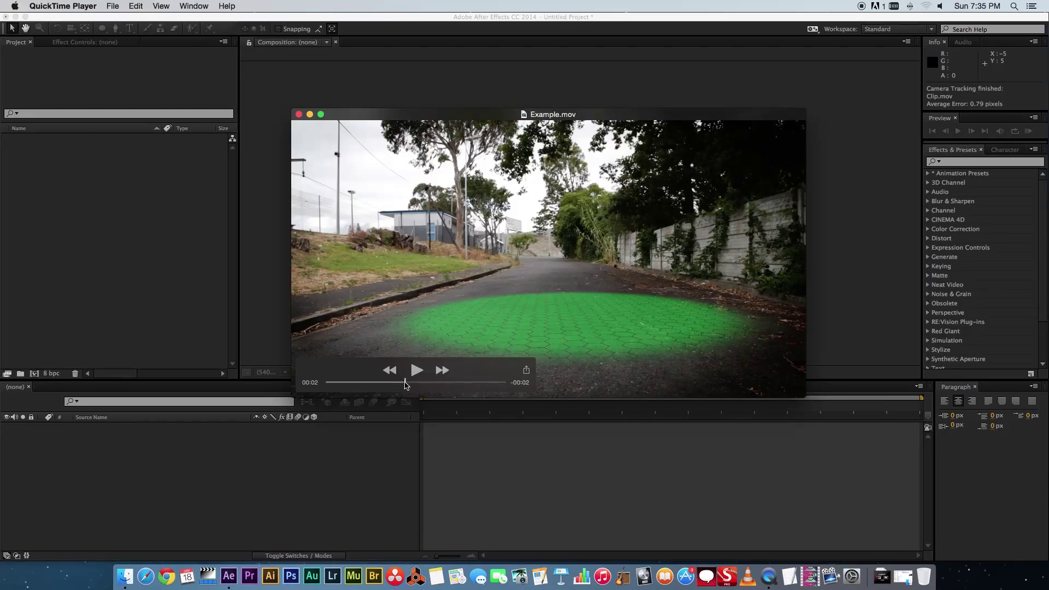
- Scrub through Example.mov to view the finished green grid effect on the road and close the video
left_click_drag(404, 383, 427, 385)
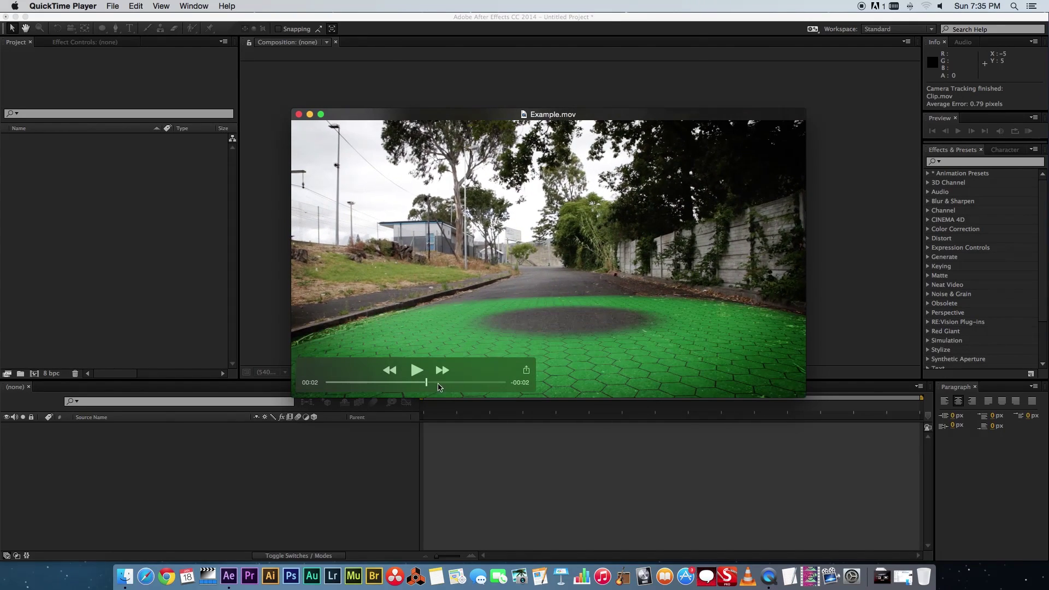
left_click(299, 115)
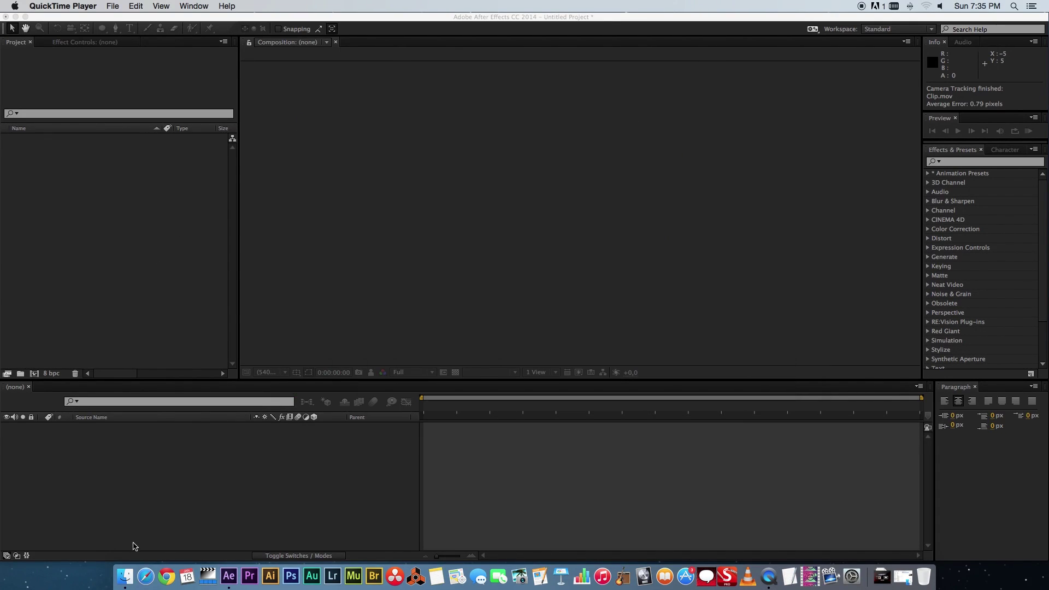
- Import Clip.mov from the tutorial folder into the After Effects project and create a composition from it
left_click(125, 576)
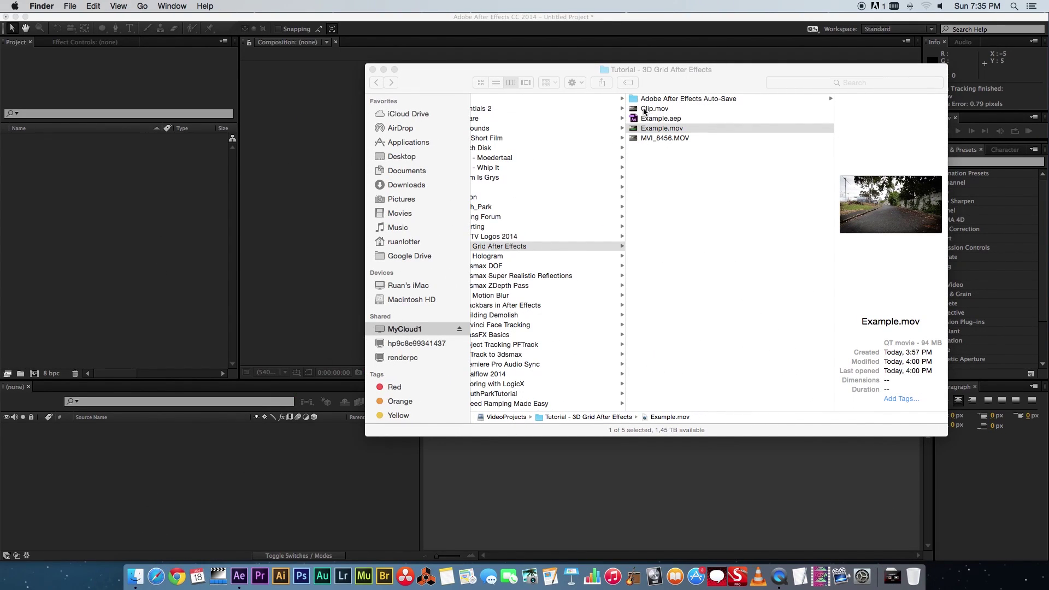
left_click_drag(645, 112, 101, 260)
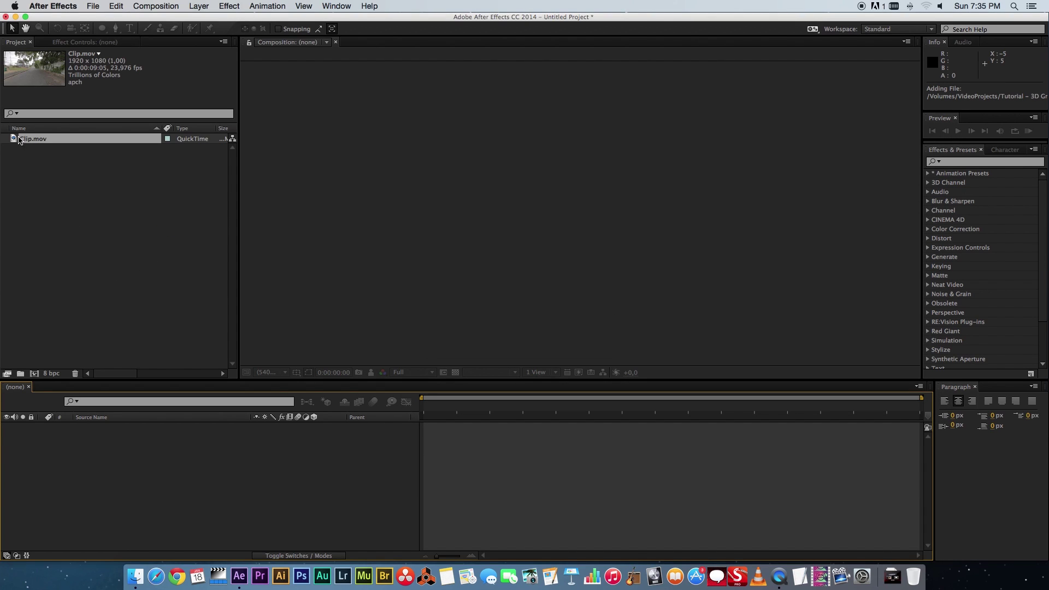
left_click_drag(19, 140, 31, 190)
left_click_drag(32, 372, 33, 374)
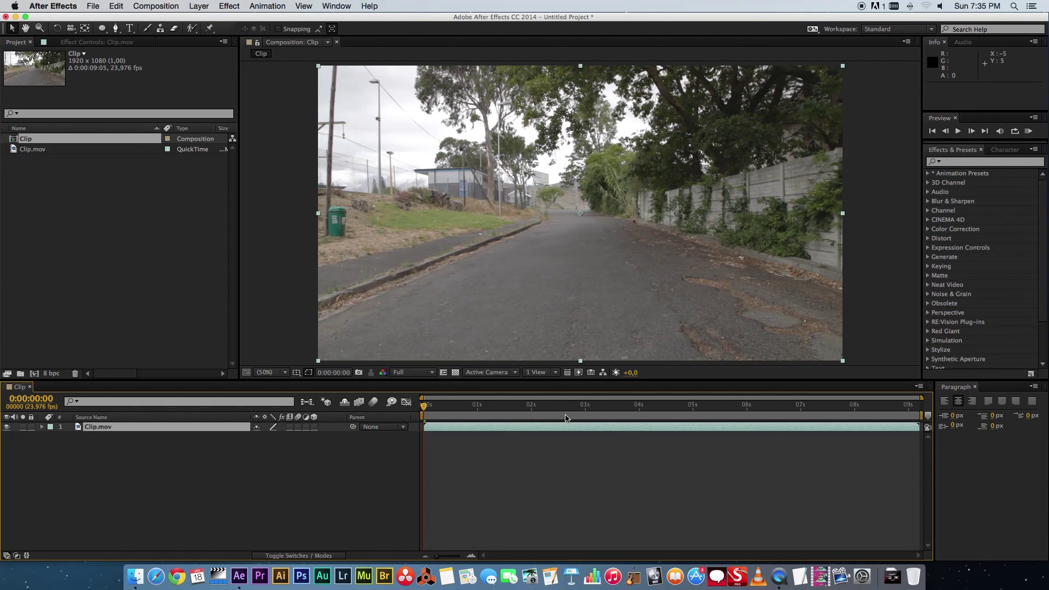
- Apply a Curves effect to the Clip.mov layer and shape a gentle S-curve with darker shadows and brighter highlights
left_click_drag(506, 411, 541, 406)
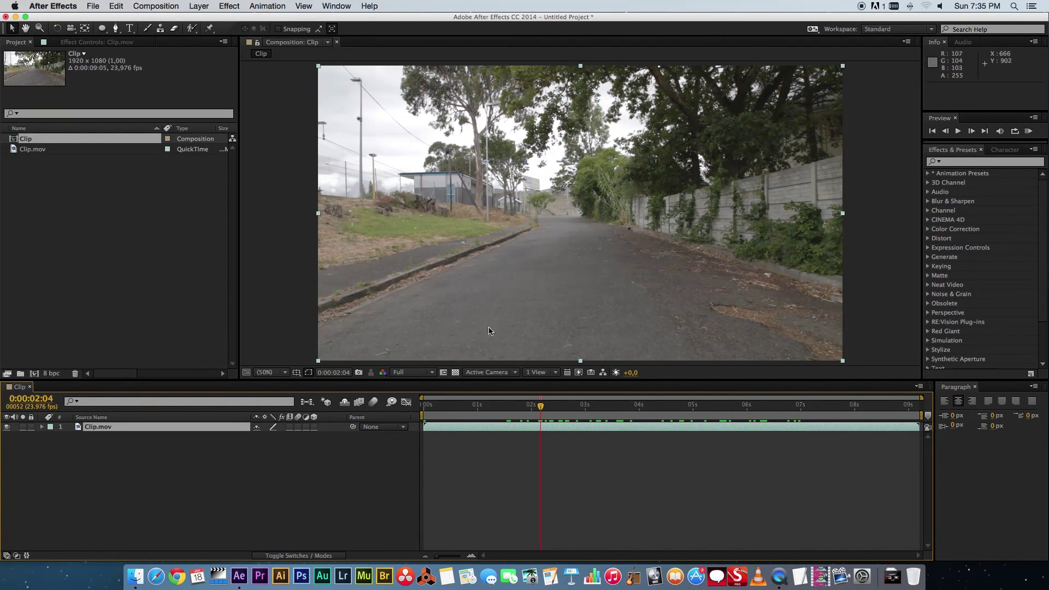
right_click(101, 432)
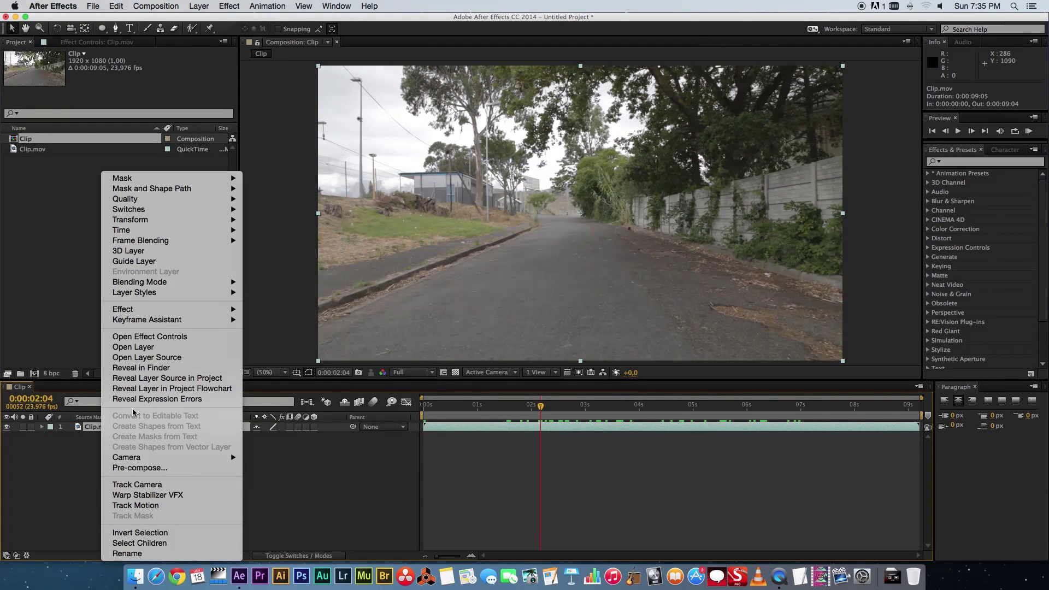
mouse_move(155, 310)
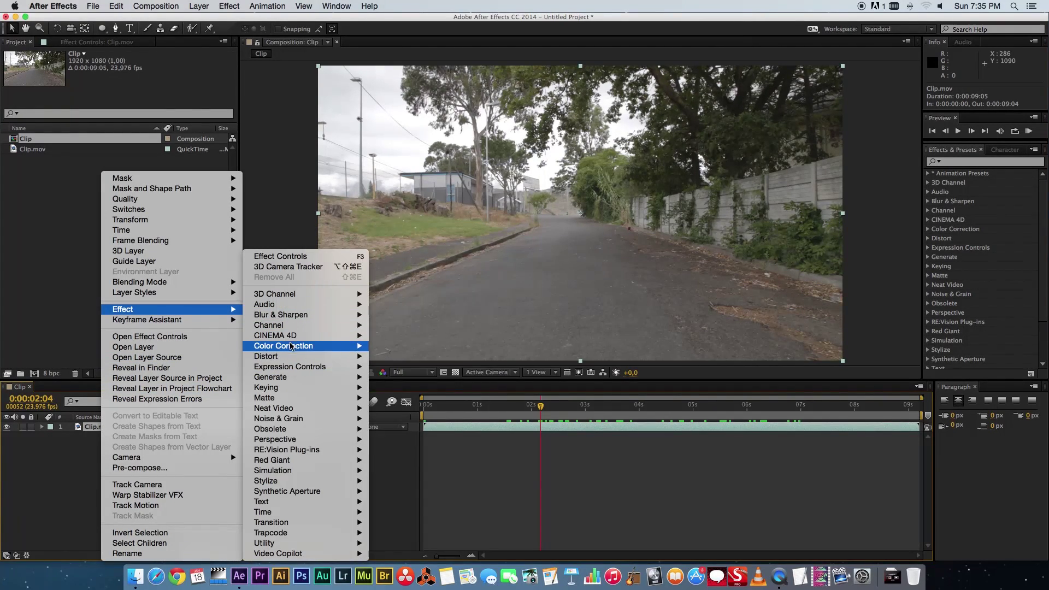
mouse_move(296, 346)
left_click(400, 410)
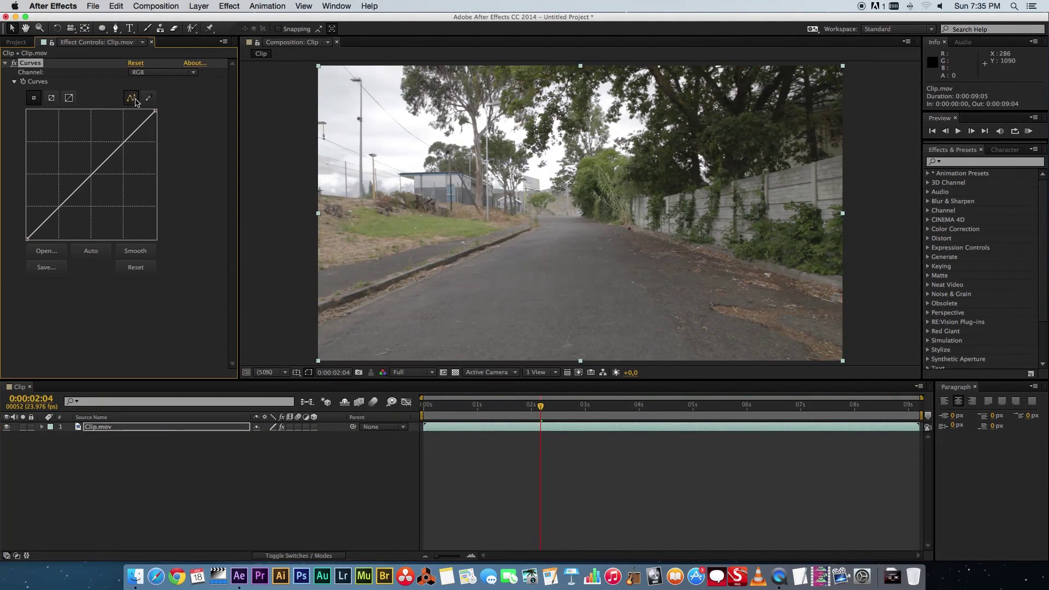
left_click_drag(62, 204, 67, 218)
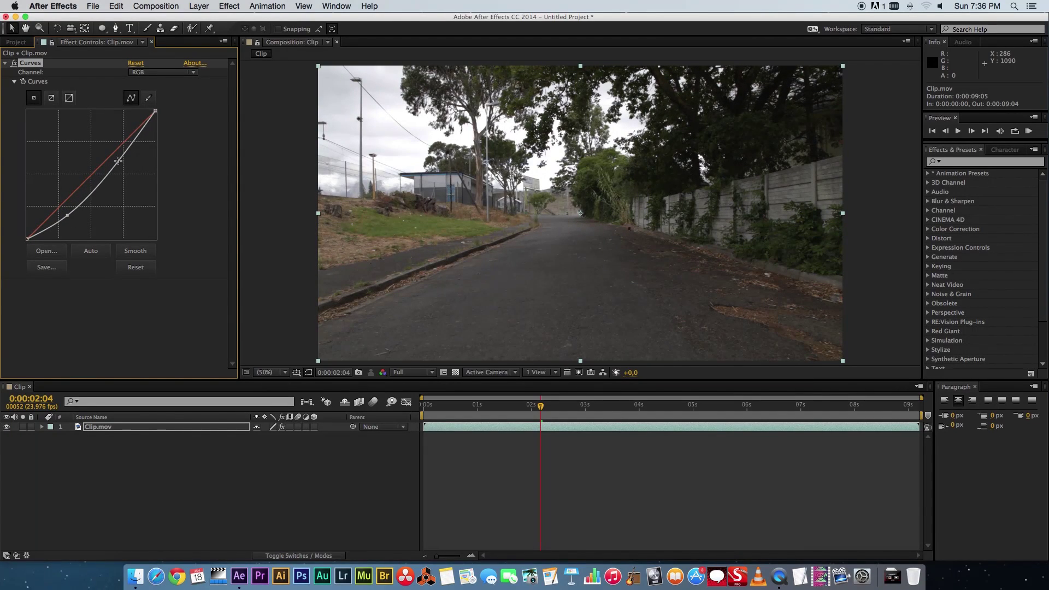
left_click_drag(118, 161, 113, 134)
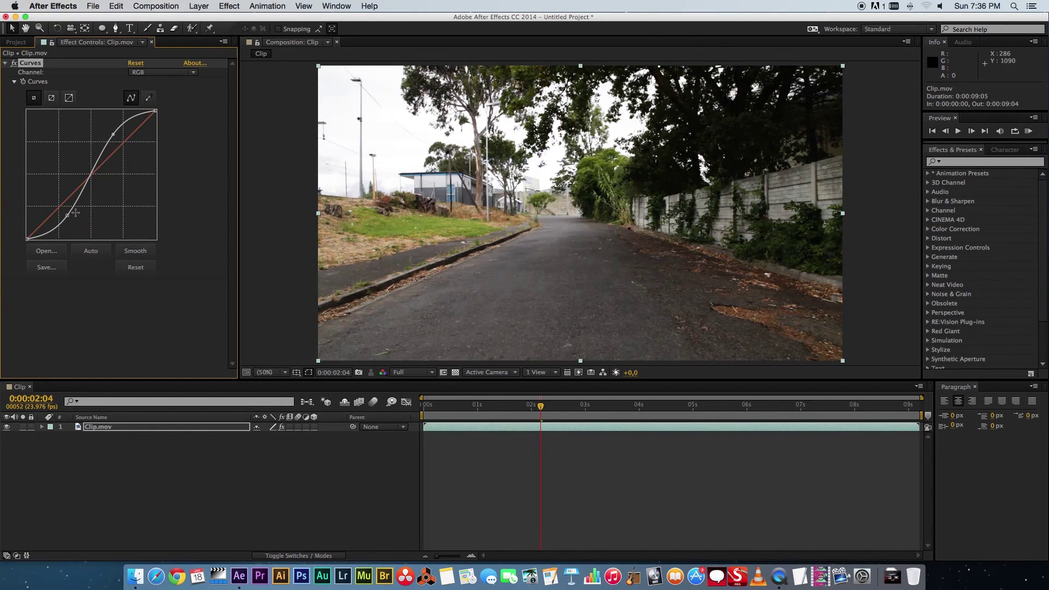
left_click_drag(66, 215, 66, 212)
left_click_drag(113, 135, 112, 139)
left_click(133, 447)
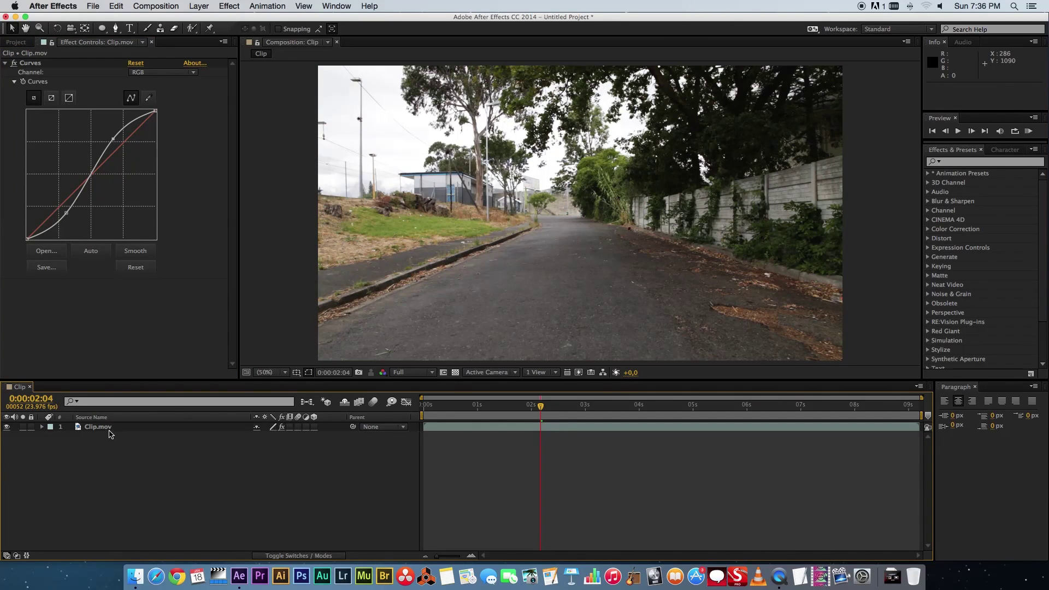
- Pre-compose the Clip.mov layer as "Clip", moving all attributes into the new composition
right_click(109, 434)
left_click(143, 468)
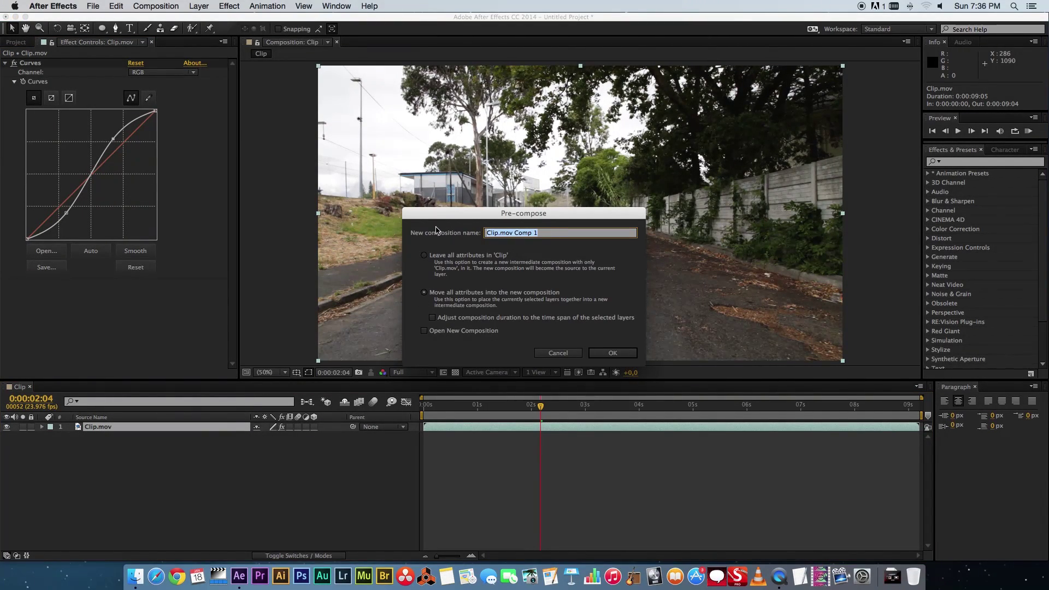
type("Clip")
left_click(612, 353)
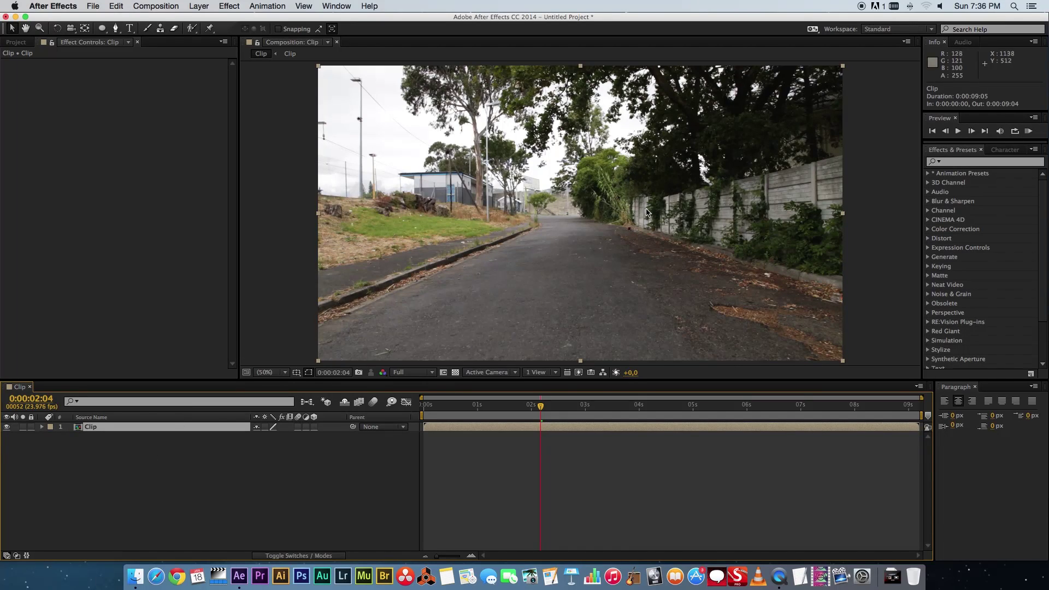
- Find the 3D Camera Tracker effect with the search term "camera" and apply it to the Clip layer
left_click(959, 162)
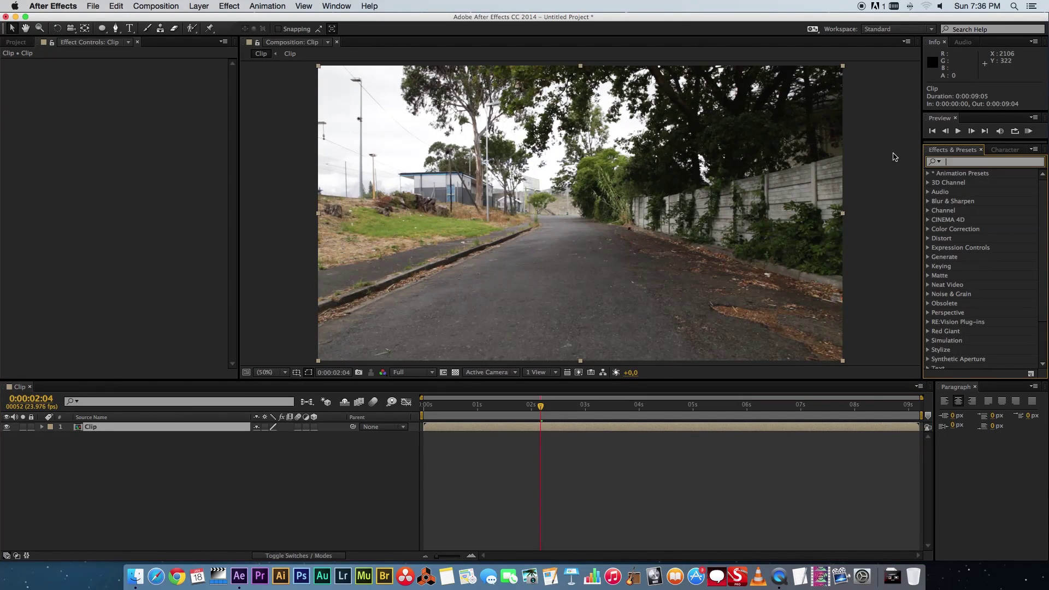
type("camera")
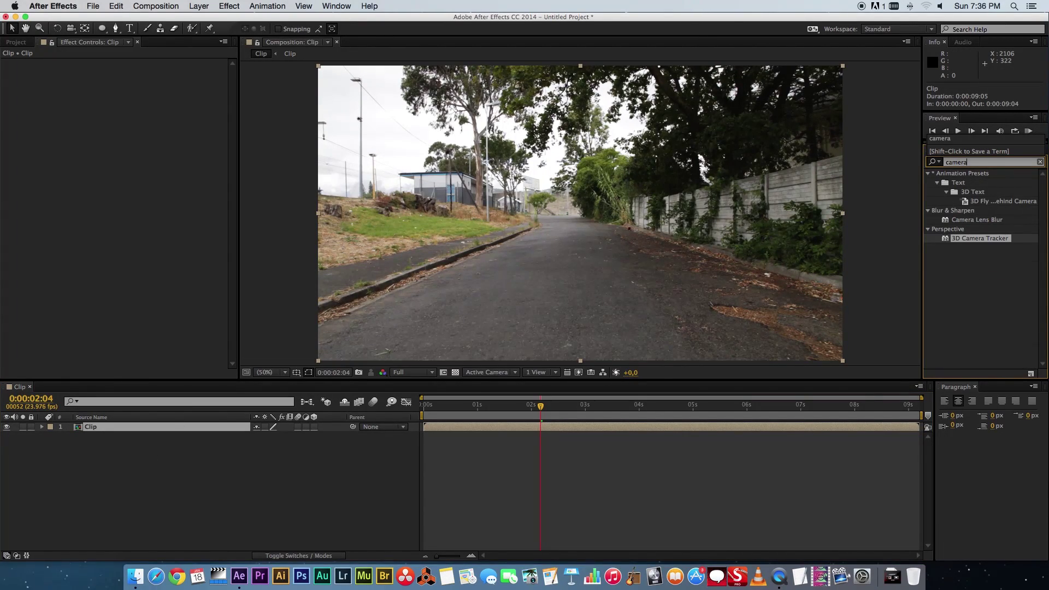
left_click_drag(945, 243, 514, 216)
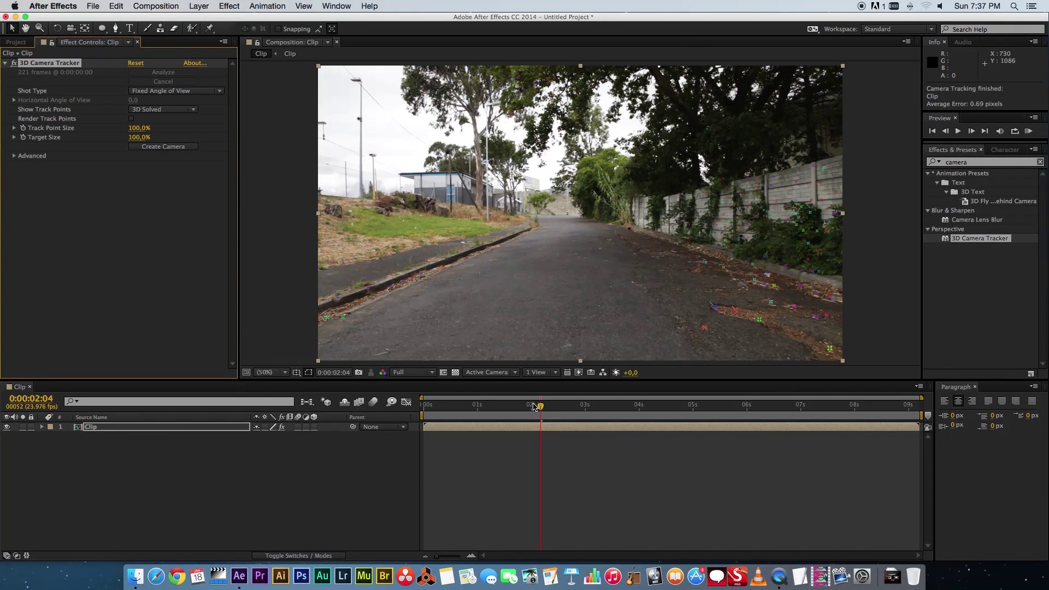
- Review the track points along the clip and create a solid and camera from road-surface points at 0:00:02:11
left_click_drag(534, 407, 628, 407)
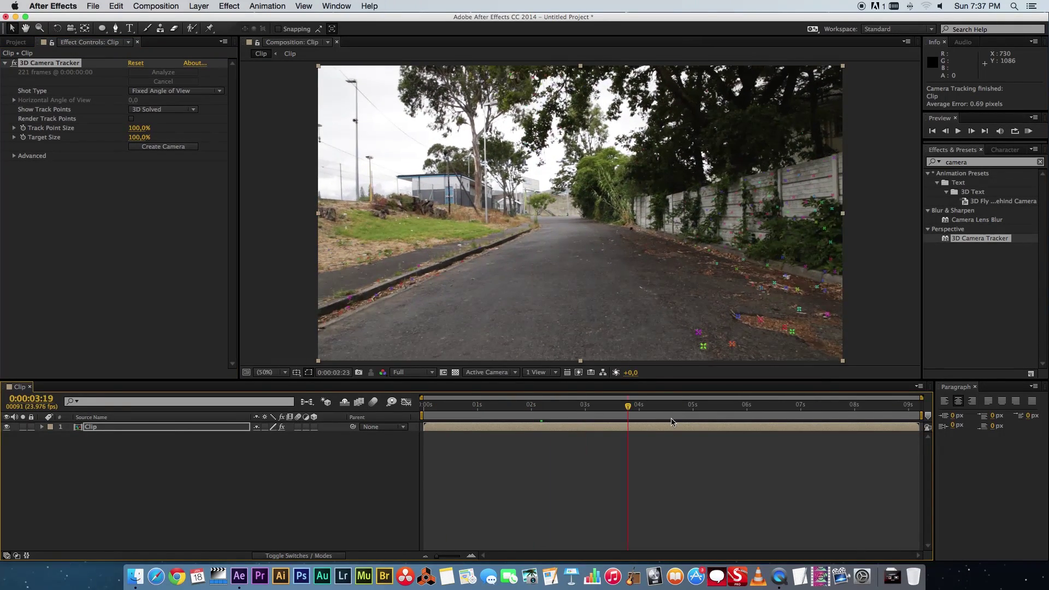
left_click_drag(775, 407, 512, 404)
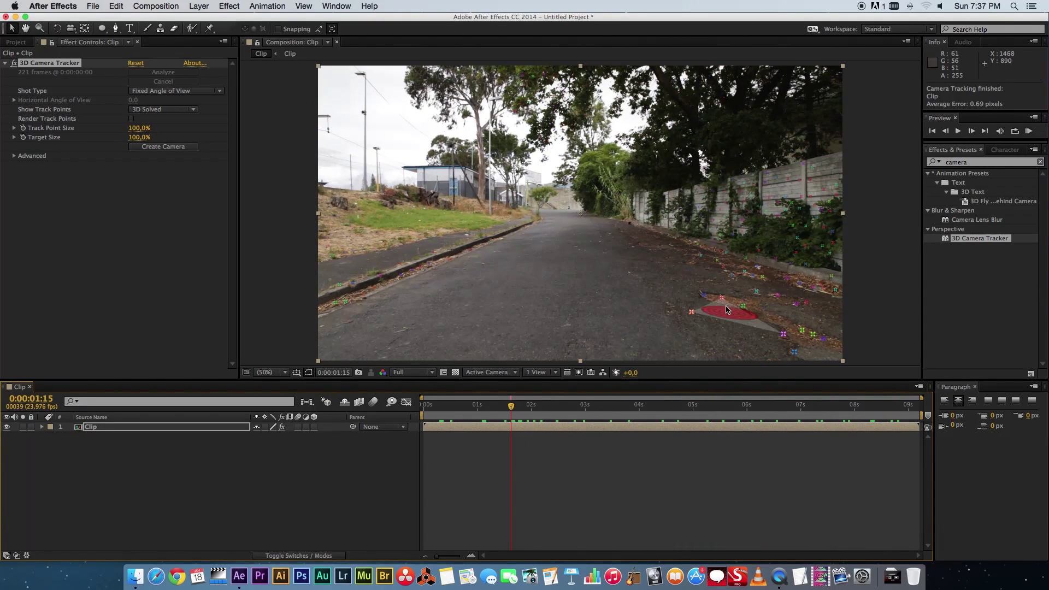
left_click_drag(512, 407, 650, 407)
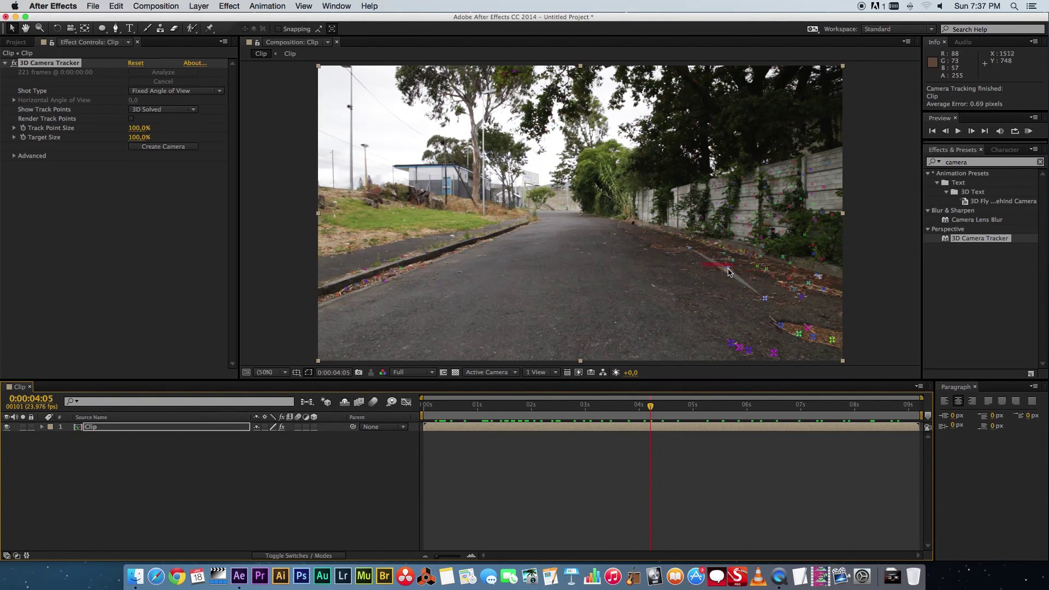
left_click_drag(651, 407, 555, 407)
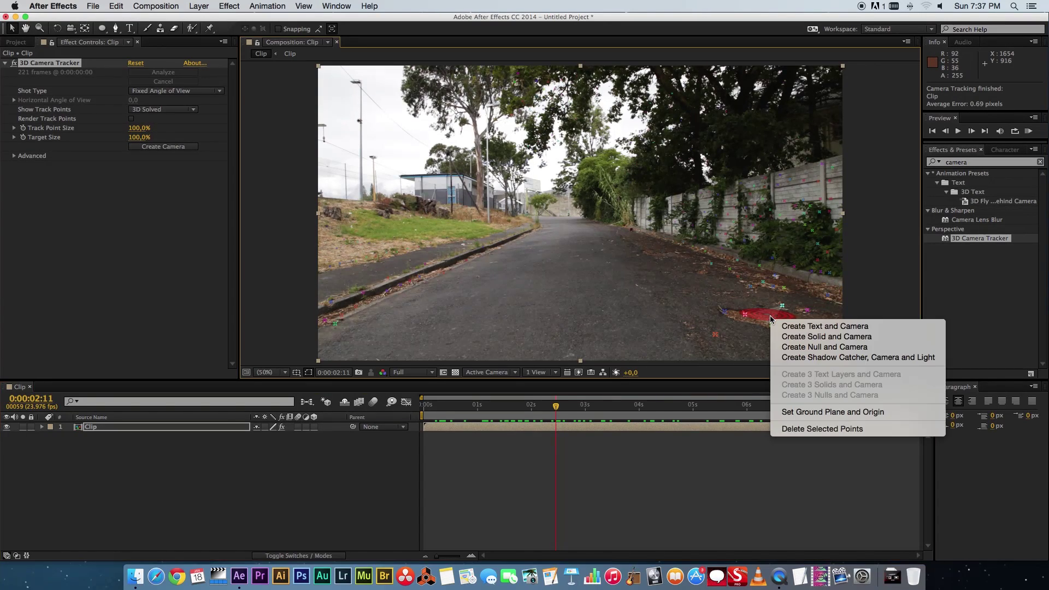
right_click(770, 319)
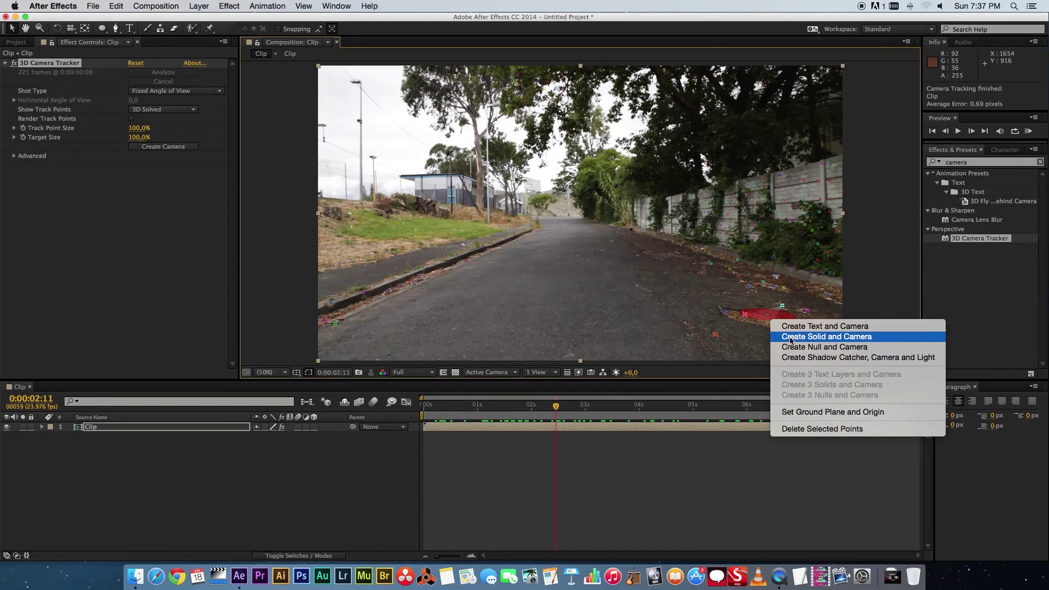
left_click(845, 337)
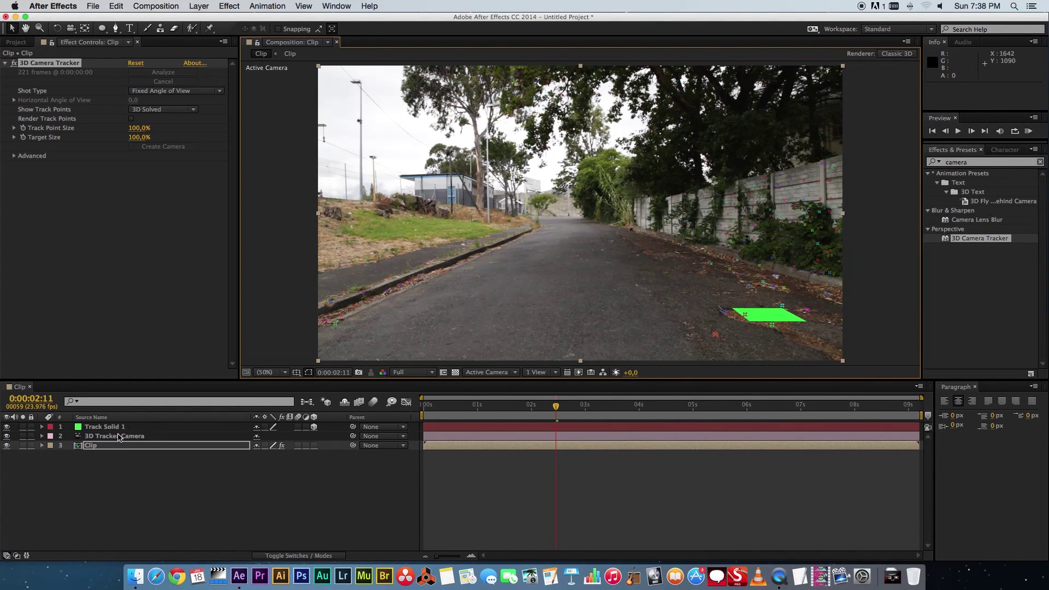
- Move the 3D Tracker Camera layer above Track Solid 1 and check the solid's tracking up to 0:00:02:22
left_click_drag(118, 437, 125, 427)
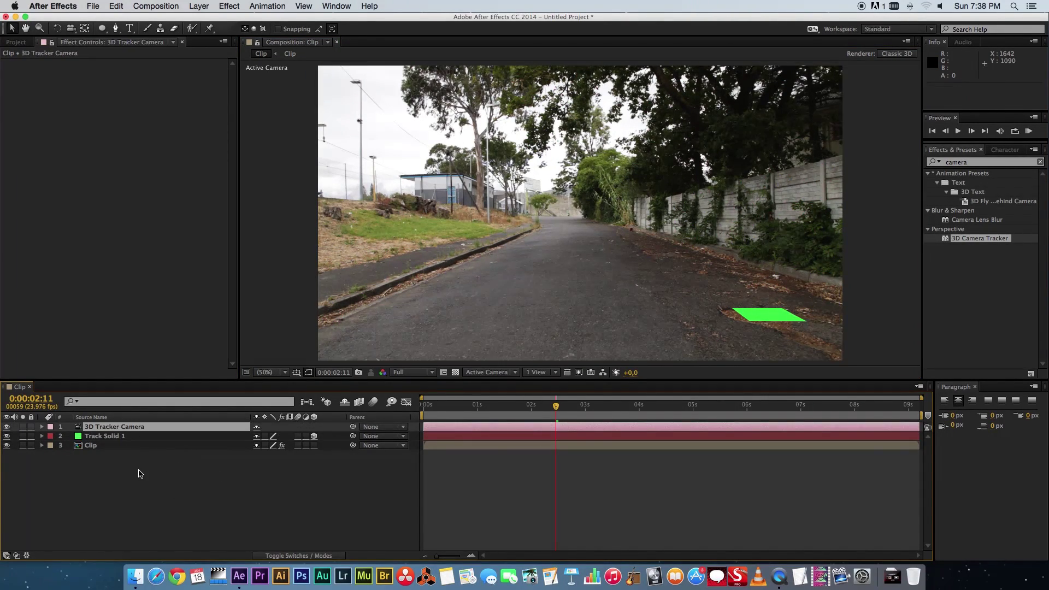
left_click(125, 438)
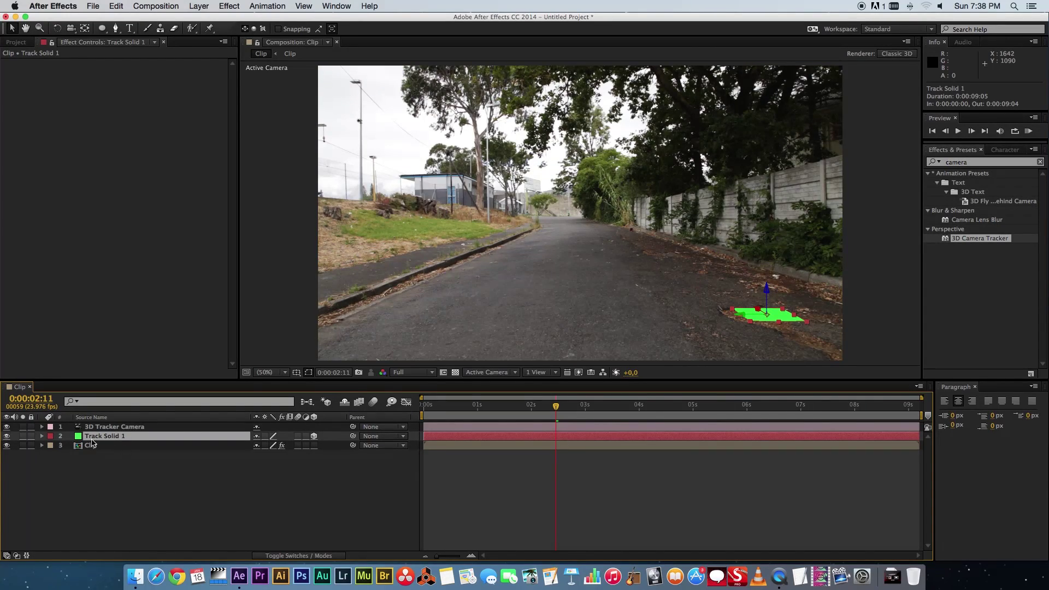
left_click_drag(556, 407, 581, 405)
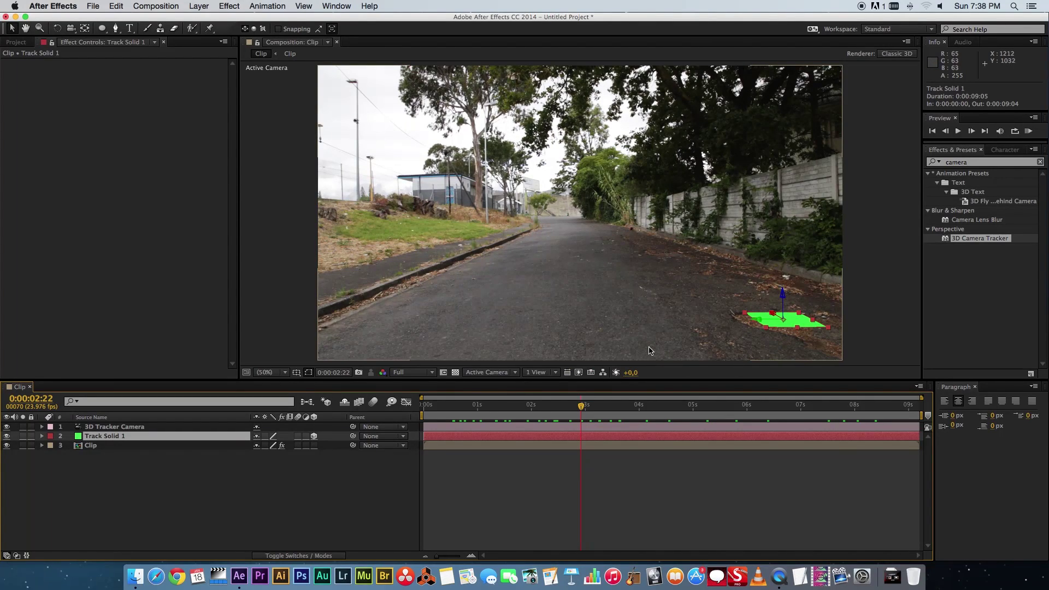
- Create a new gray solid named "3DGrid" with the current time at 0:00:02:19
left_click(187, 488)
key("Page_Up")
key("Page_Up")
key("Page_Up")
right_click(174, 482)
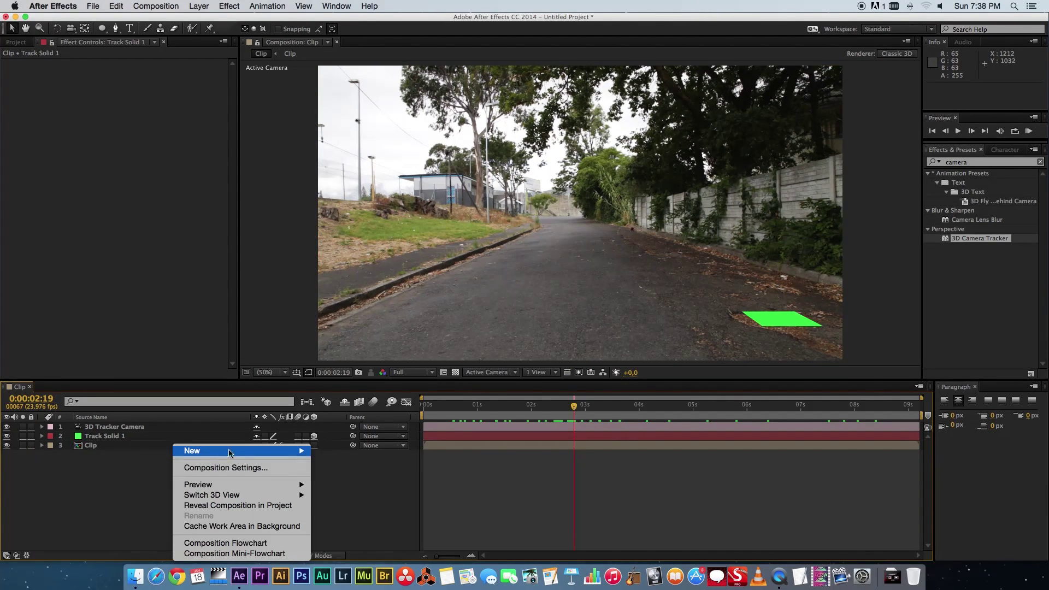
mouse_move(262, 450)
left_click(328, 471)
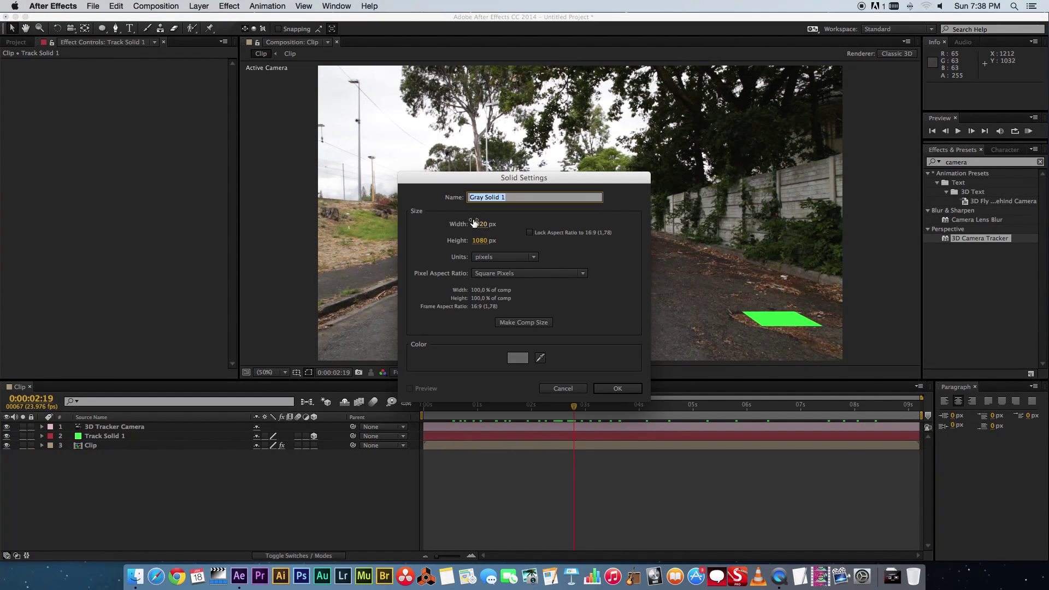
type("3DGrid")
left_click(618, 388)
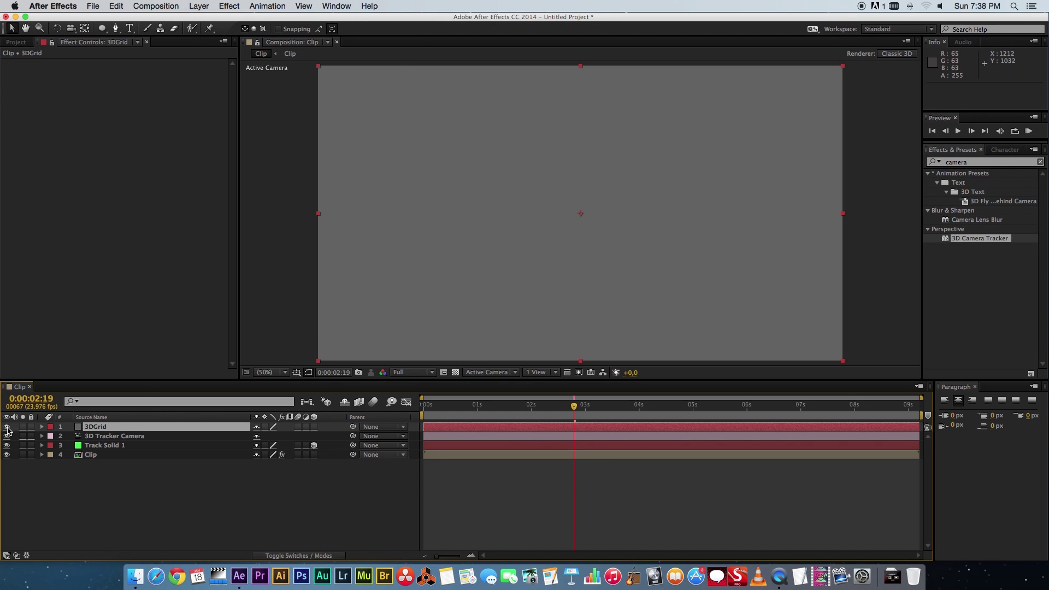
- Hide the 3DGrid solid and place it directly below the 3D Tracker Camera layer
left_click(7, 427)
left_click_drag(103, 430, 102, 442)
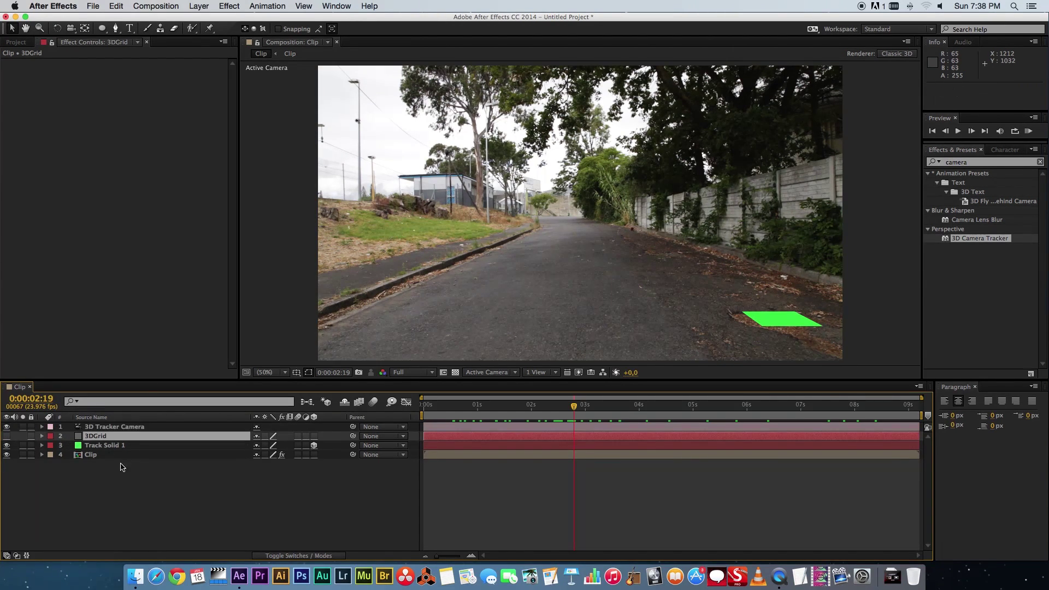
left_click(108, 446)
- Pre-compose the 3DGrid solid as "3DGrid Comp" with all attributes moved, and make the resulting layer 3D
left_click(99, 436)
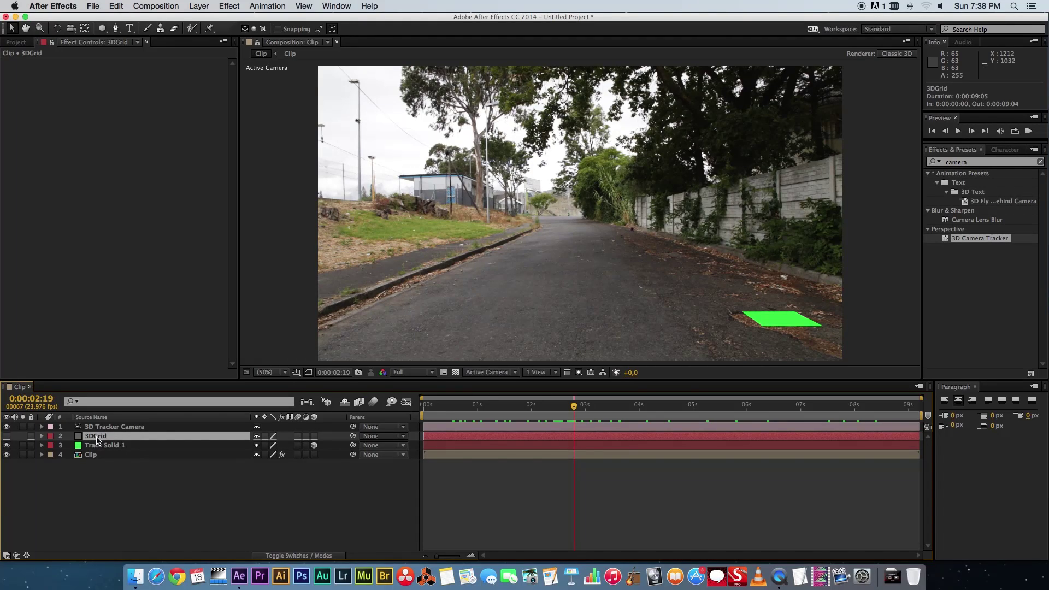
right_click(97, 440)
left_click(134, 470)
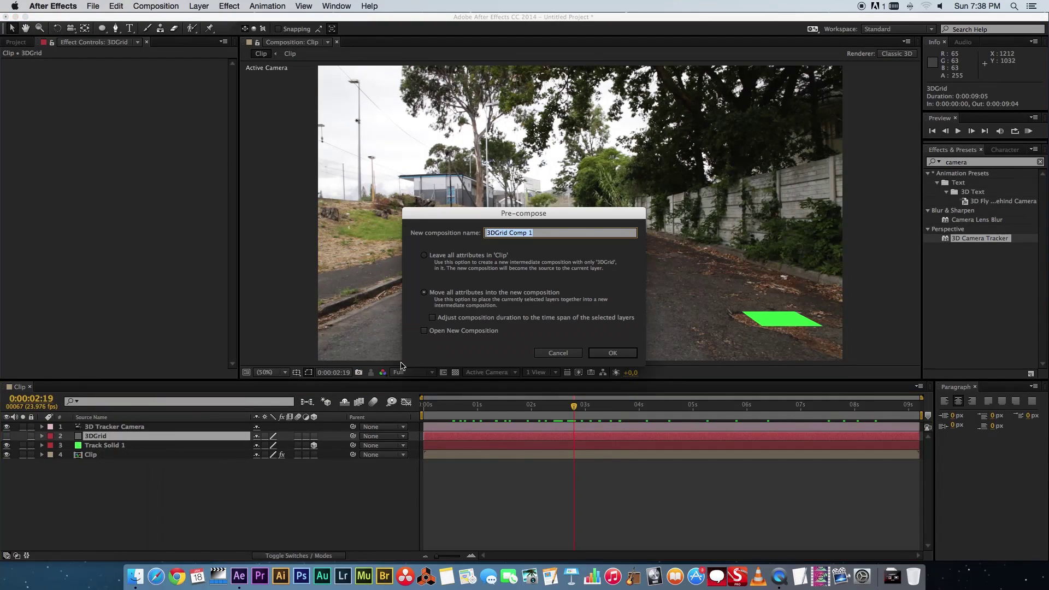
left_click(558, 235)
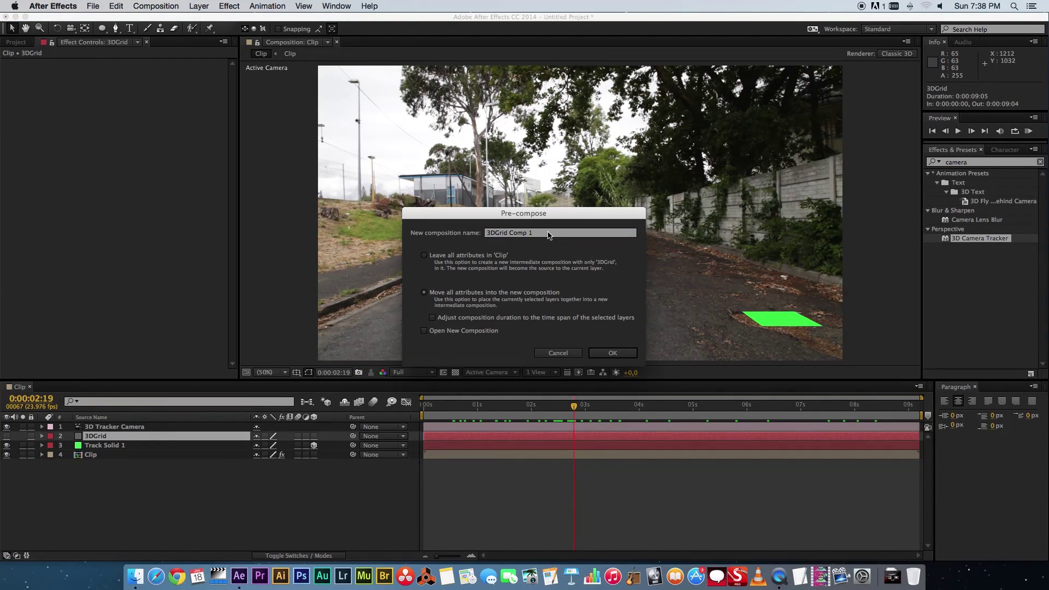
left_click(538, 235)
left_click(628, 353)
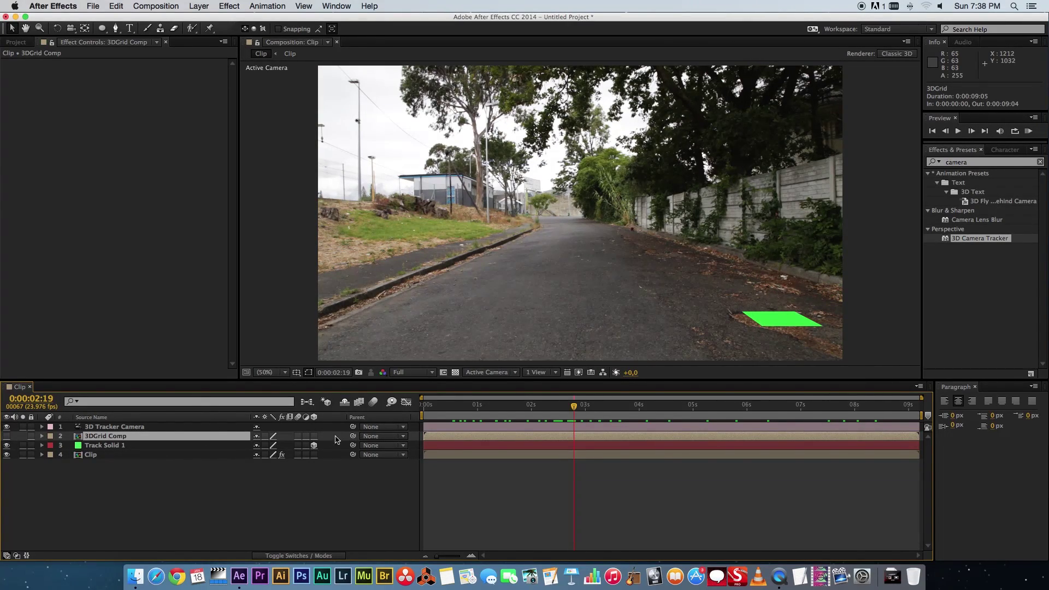
left_click(314, 436)
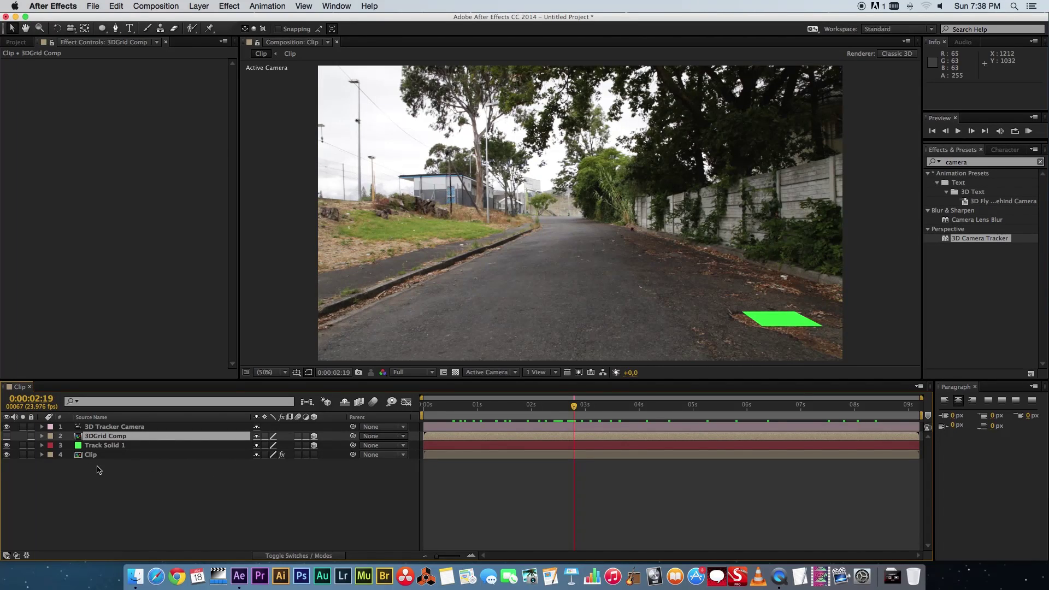
- Copy the Position value of Track Solid 1 (4870,0, 2347,2, 4909,0) to the 3DGrid Comp layer
left_click(105, 446)
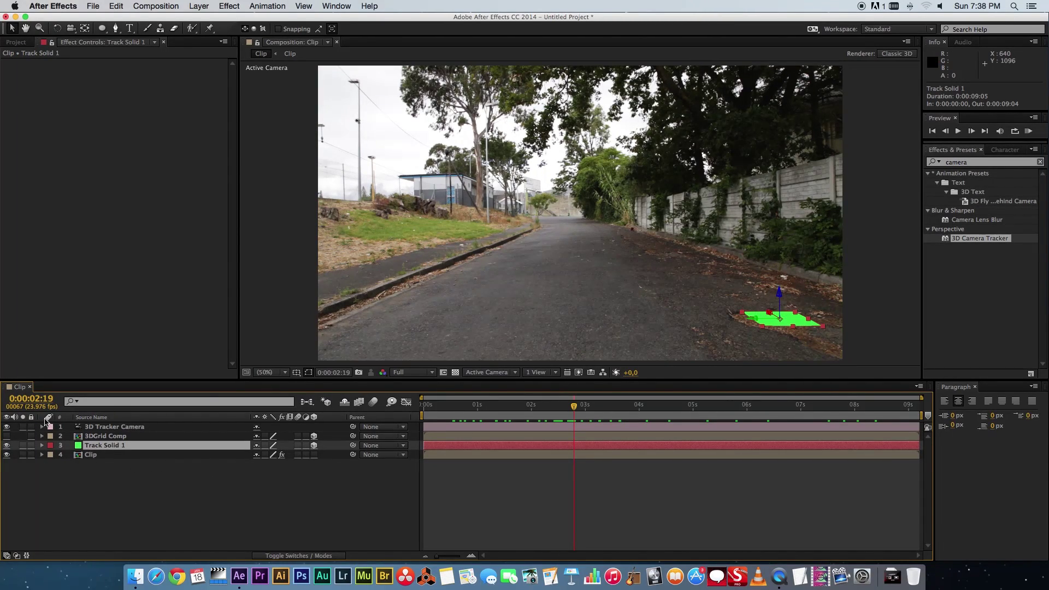
left_click(42, 446)
left_click(51, 455)
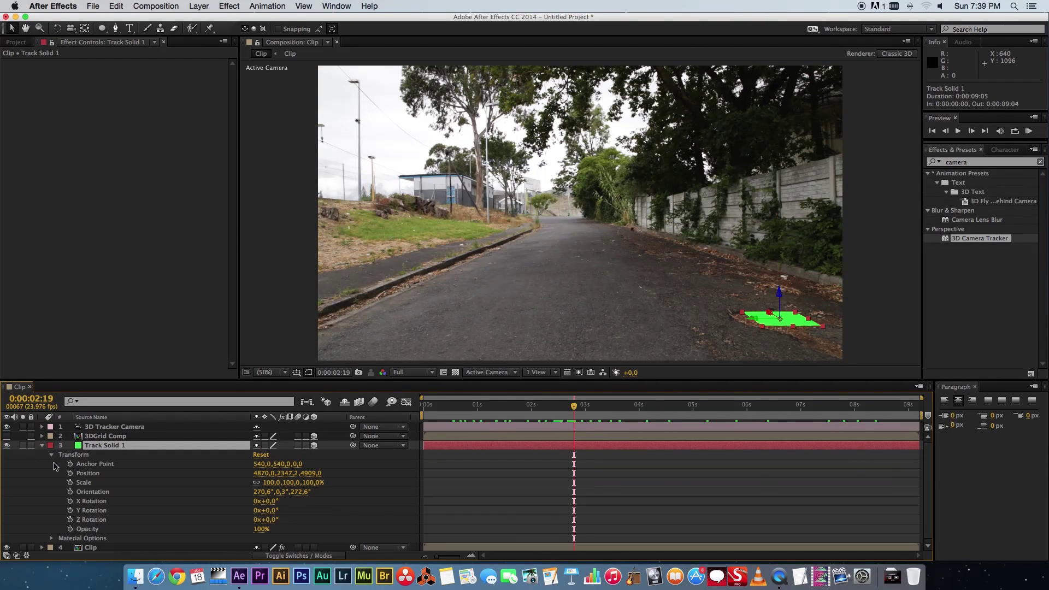
left_click(99, 473)
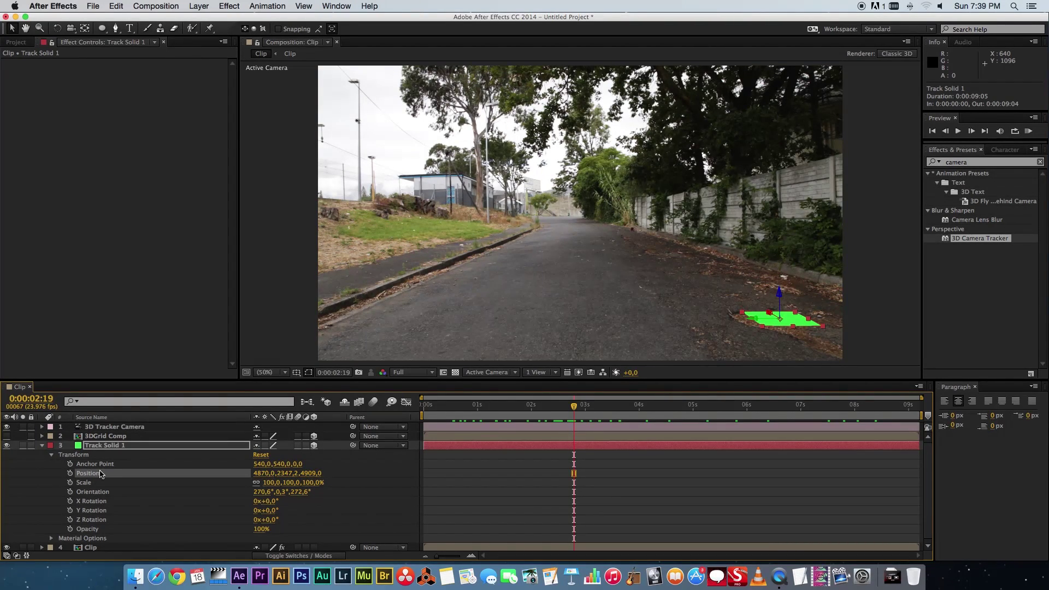
left_click(42, 436)
left_click(51, 446)
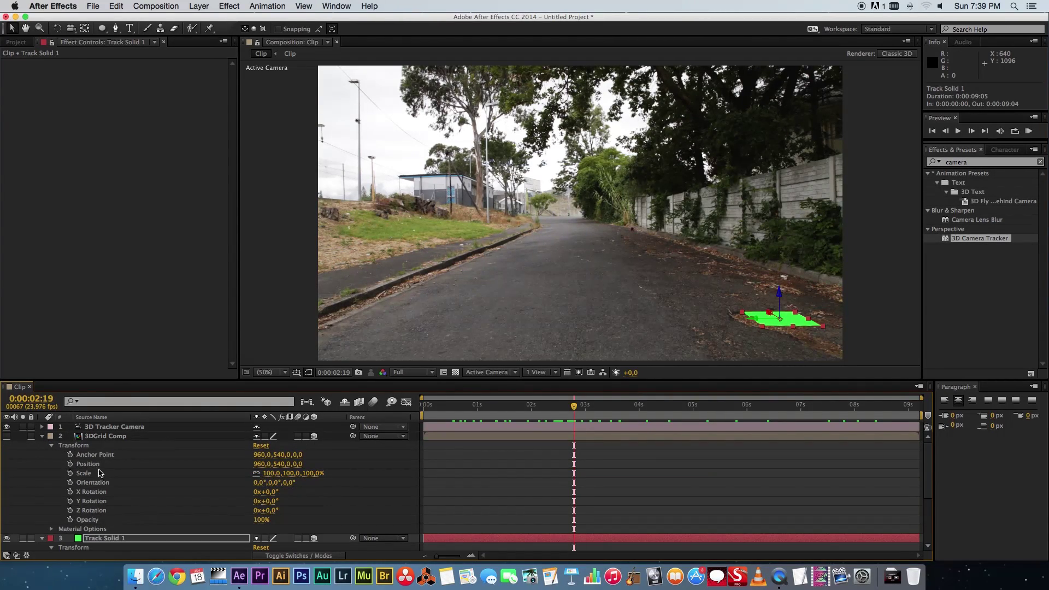
left_click(89, 465)
key("cmd+v")
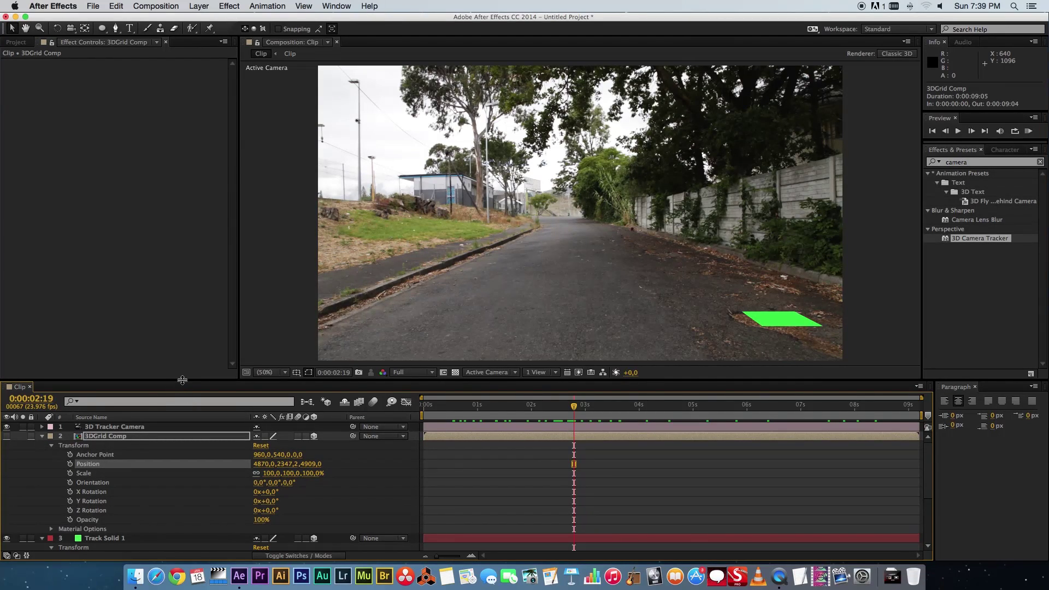
- Copy the Orientation value of Track Solid 1 (270,6°, 0,3°, 272,6°) to 3DGrid Comp and collapse both layers' properties
left_click_drag(183, 380, 183, 317)
left_click(100, 477)
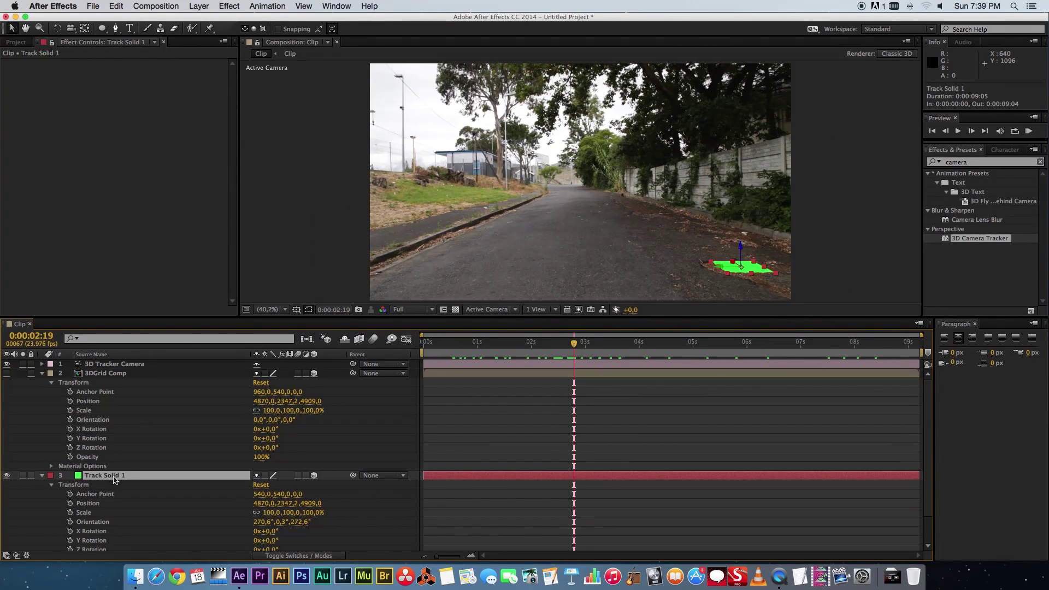
left_click(92, 523)
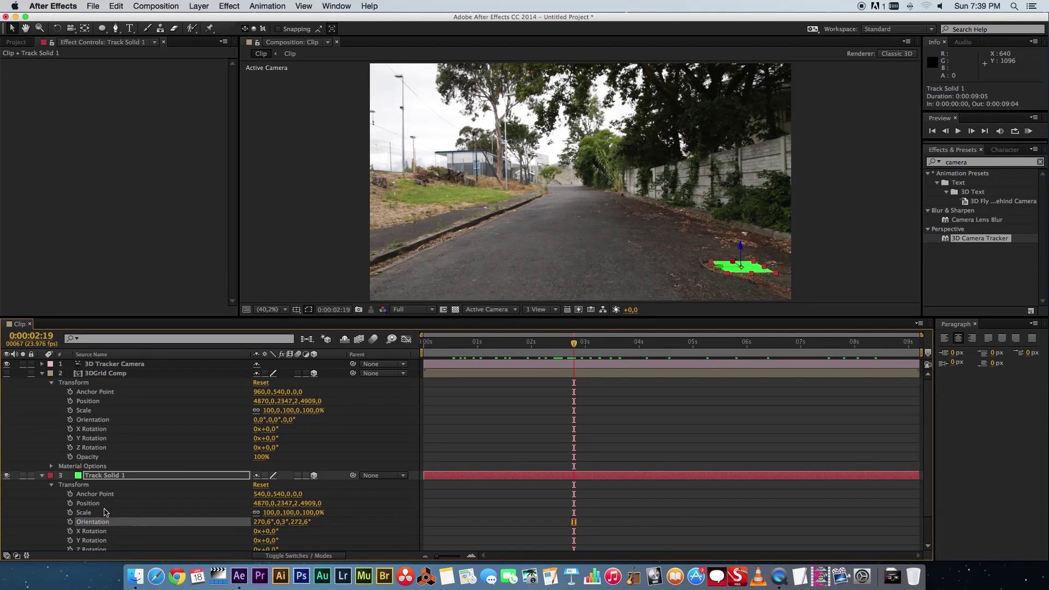
left_click(91, 420)
key("super+v")
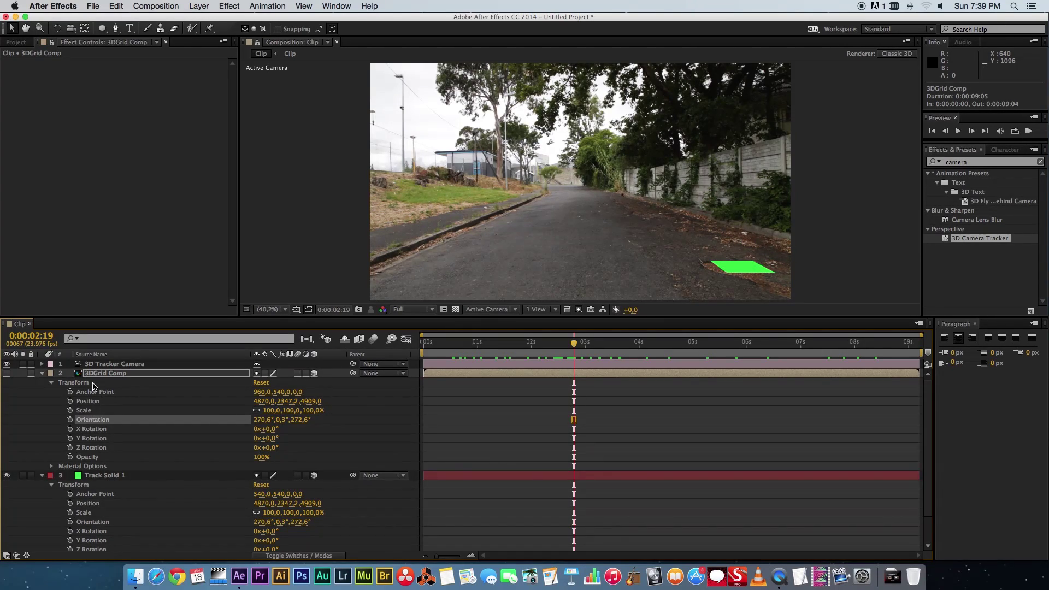
left_click(42, 374)
left_click(42, 383)
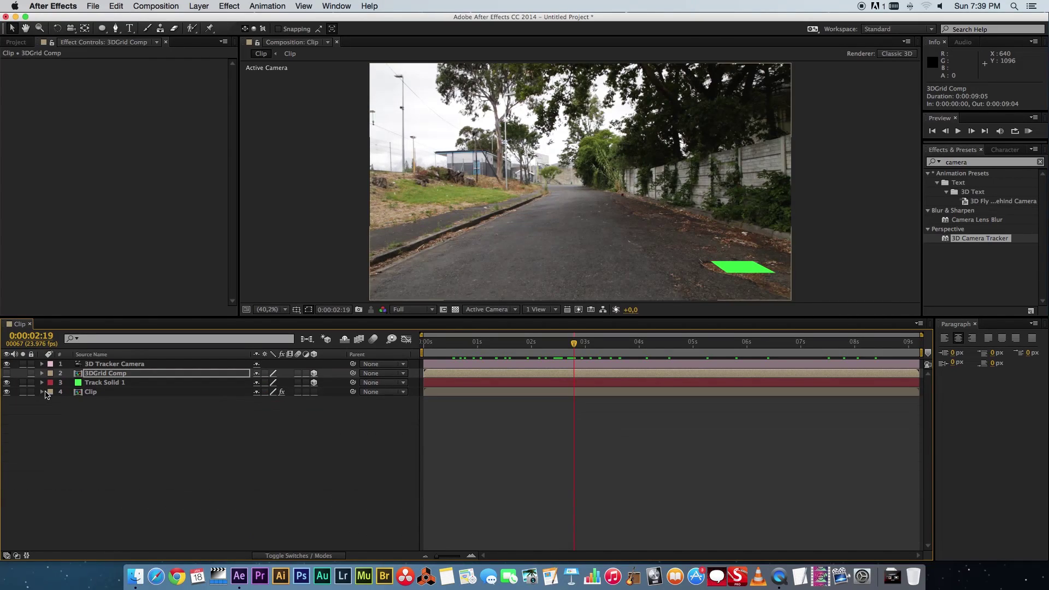
- Make the 3DGrid Comp layer visible and delete Track Solid 1
left_click(6, 373)
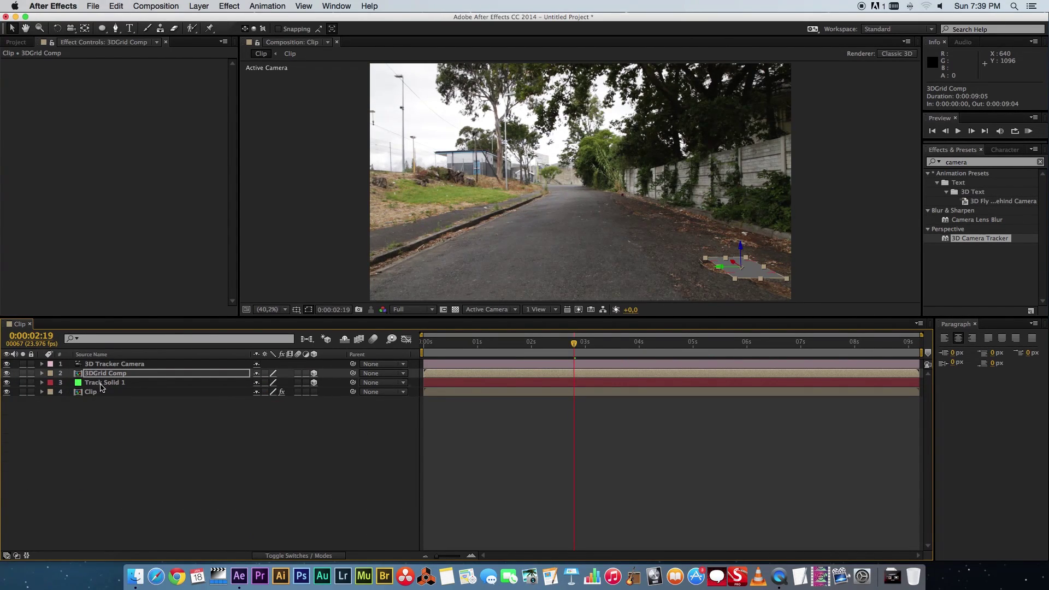
left_click(101, 383)
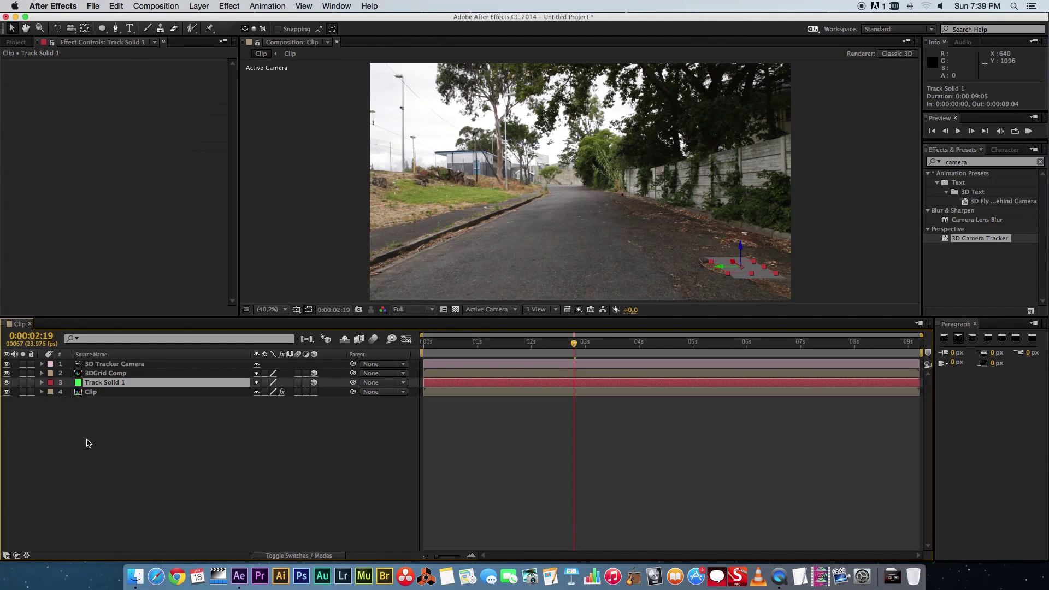
key("Delete")
- Move the 3DGrid Comp layer from the road's edge to its middle at 0:00:03:11 and check its tracking up to 0:00:03:15
left_click_drag(574, 343, 610, 344)
left_click(649, 374)
left_click(129, 374)
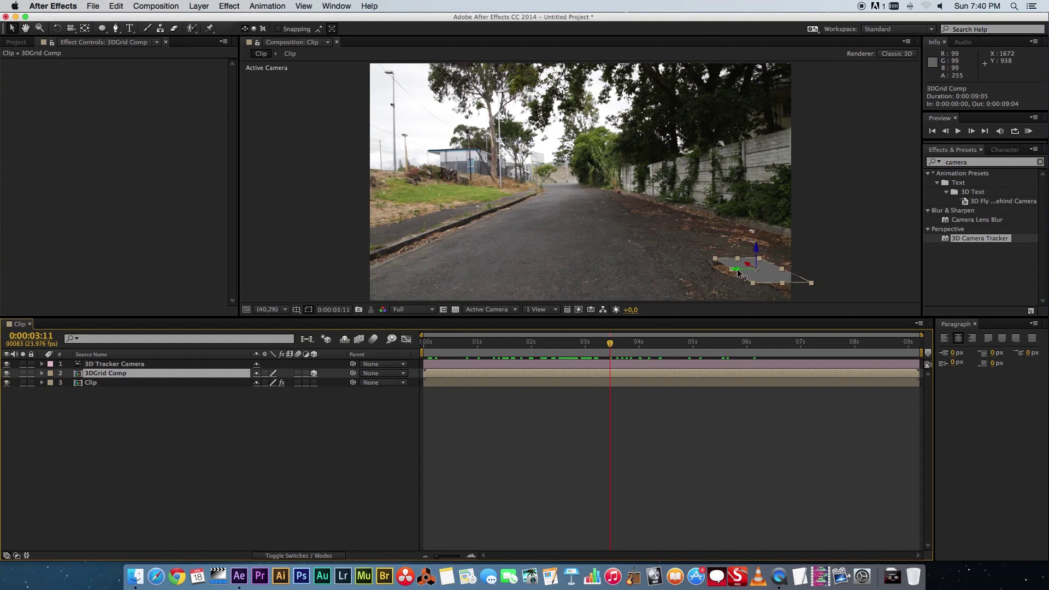
left_click_drag(738, 271, 589, 268)
left_click_drag(588, 267, 547, 245)
mouse_move(610, 345)
left_mouse_down()
mouse_move(424, 343)
mouse_move(626, 345)
mouse_move(595, 344)
left_mouse_up()
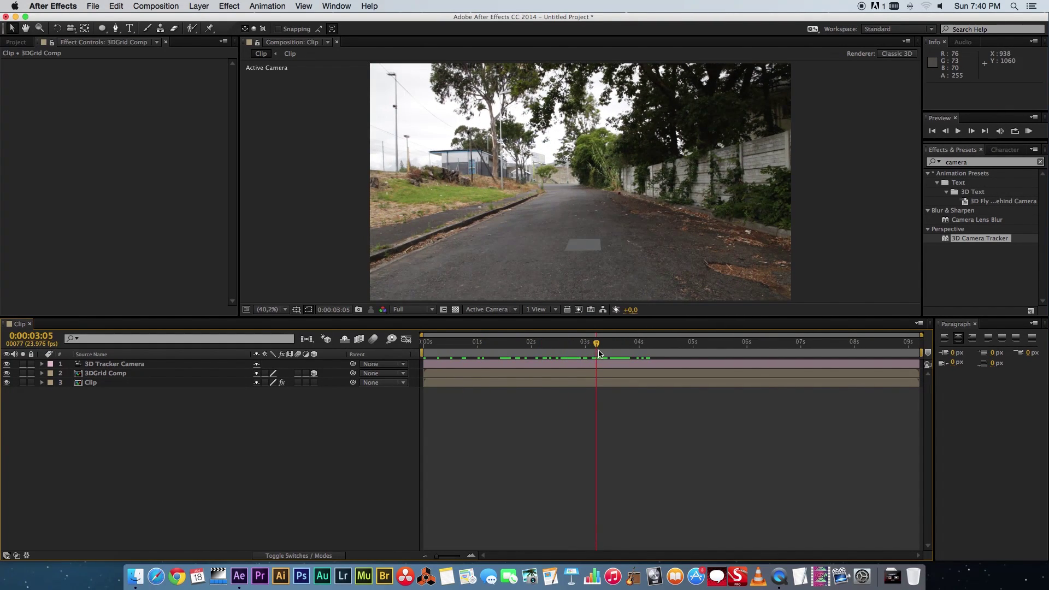
key("shift+Page_Down")
- Open 3DGrid Comp and set its composition size to 3500 x 3500 px
double_click(111, 374)
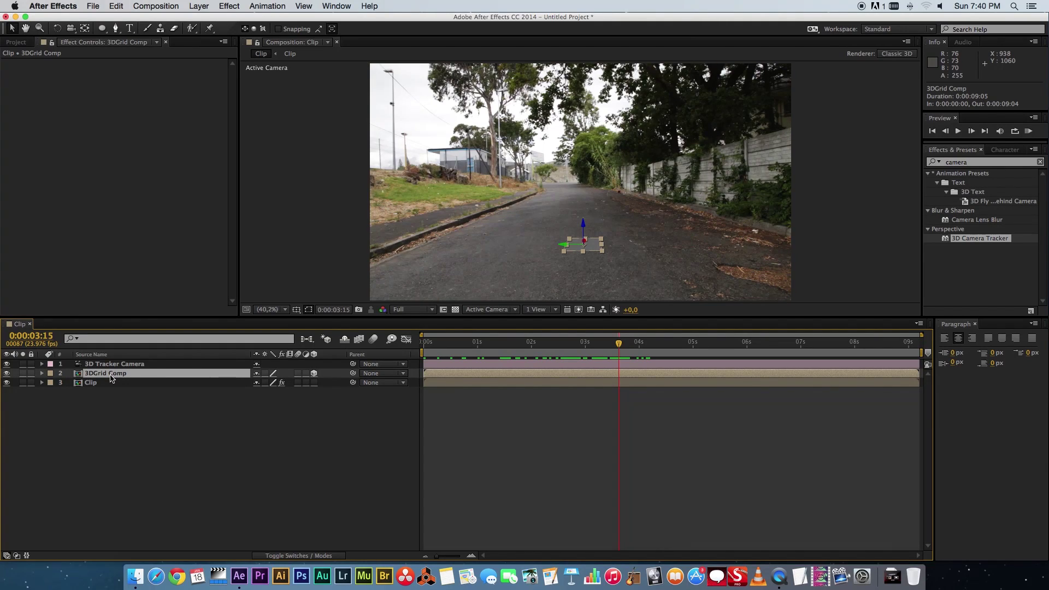
right_click(181, 419)
left_click(236, 444)
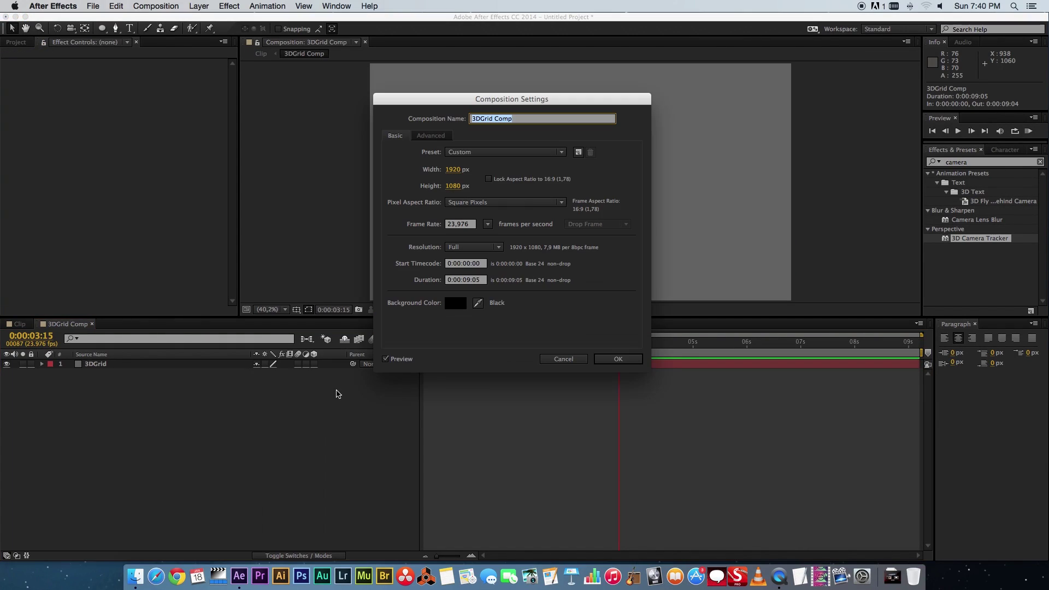
left_click(453, 170)
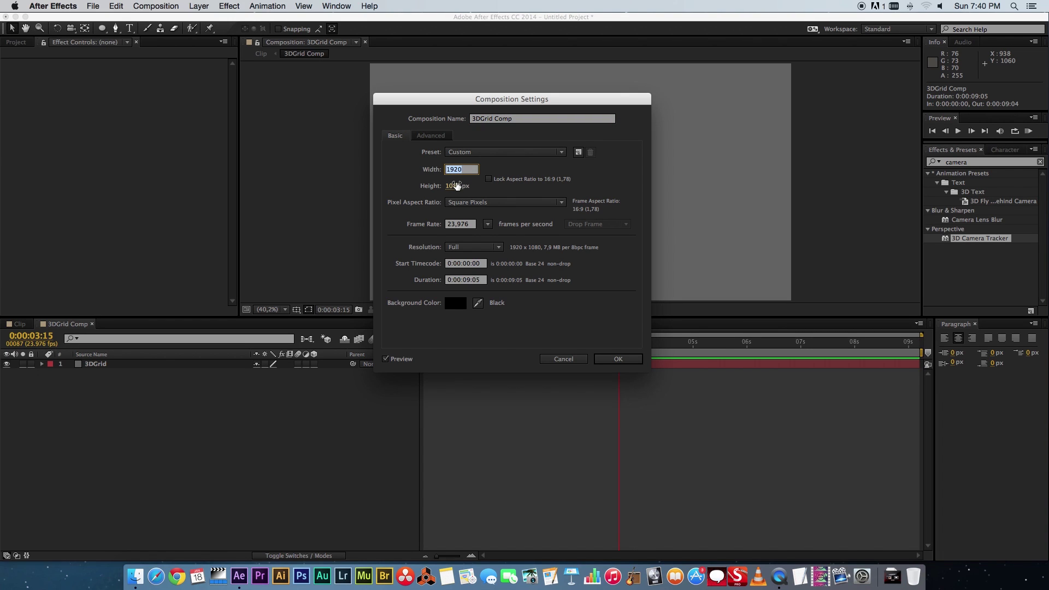
type("3500")
key("Tab")
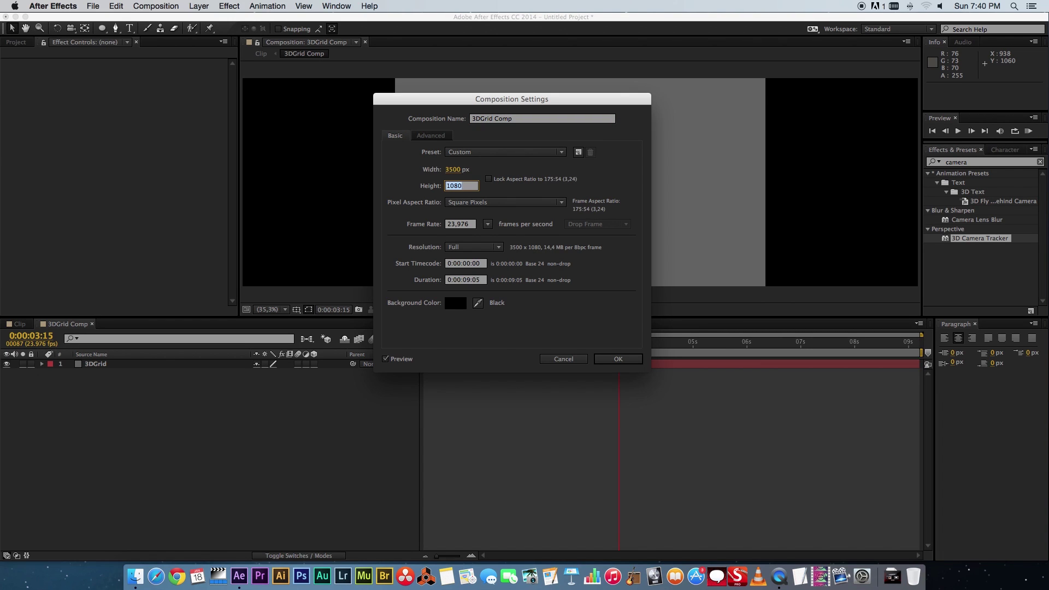
type("3500")
key("Tab")
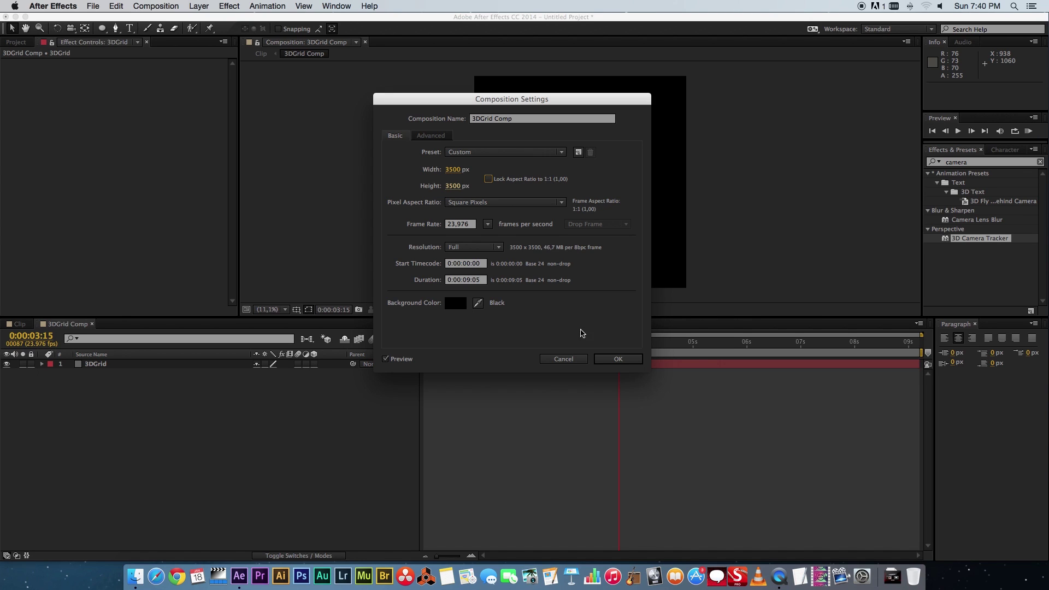
left_click(618, 360)
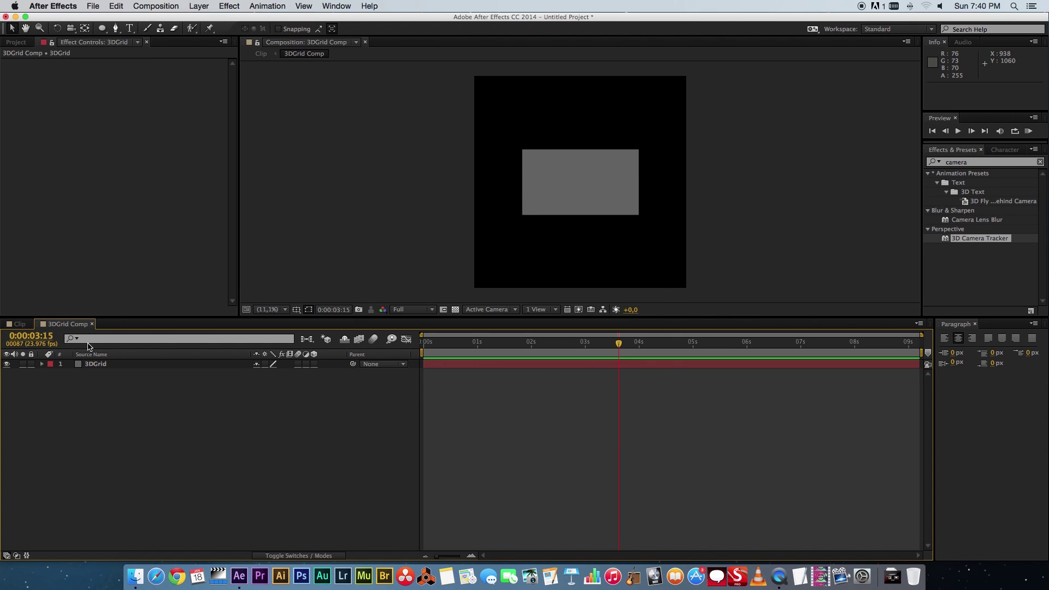
- Fit the 3DGrid solid to the 3500 px square composition
left_click(97, 365)
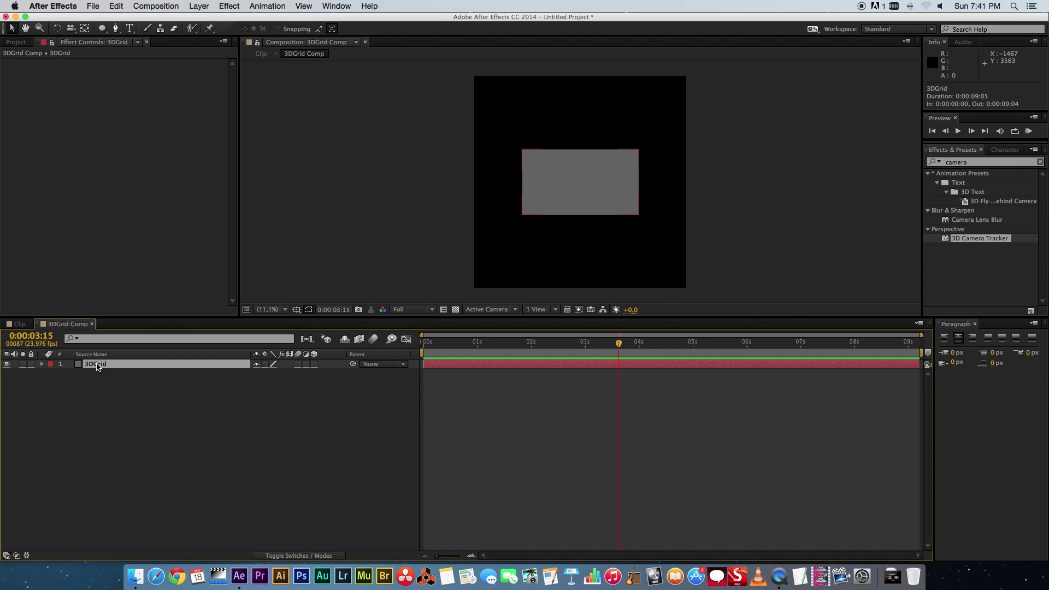
right_click(101, 367)
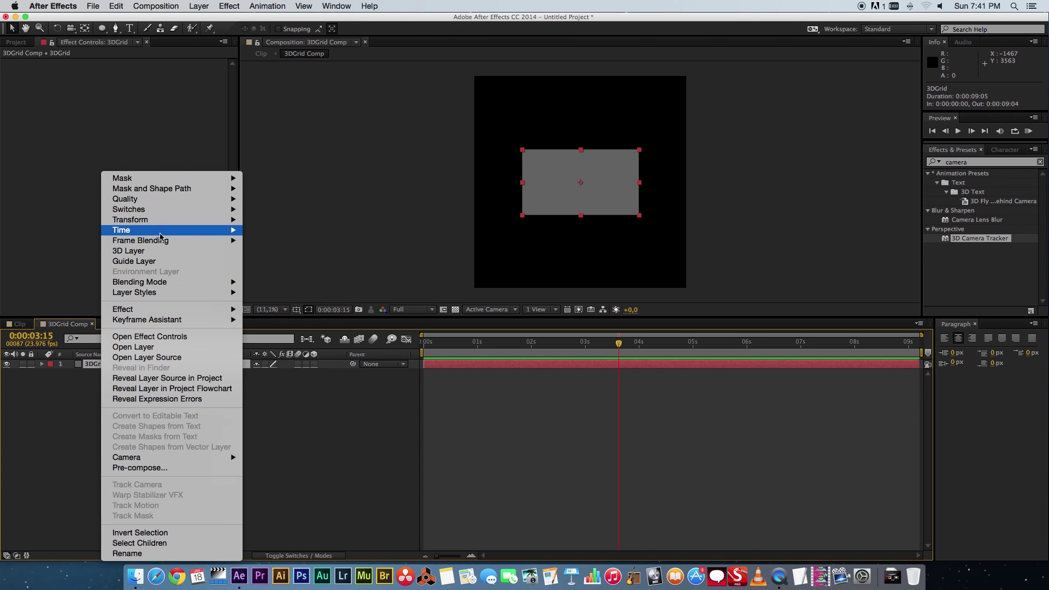
mouse_move(170, 220)
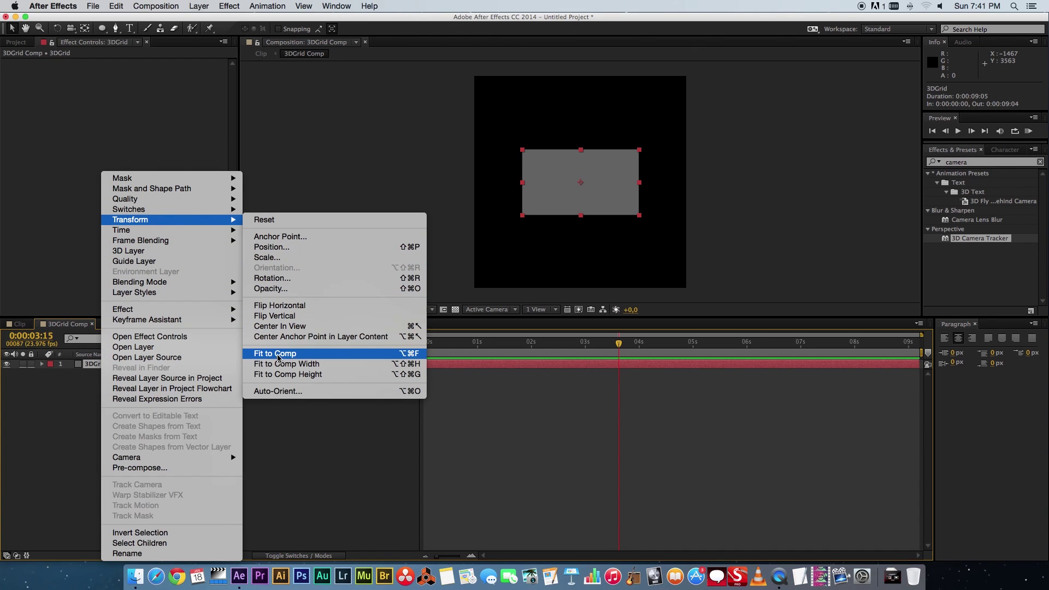
left_click(275, 353)
left_click(246, 431)
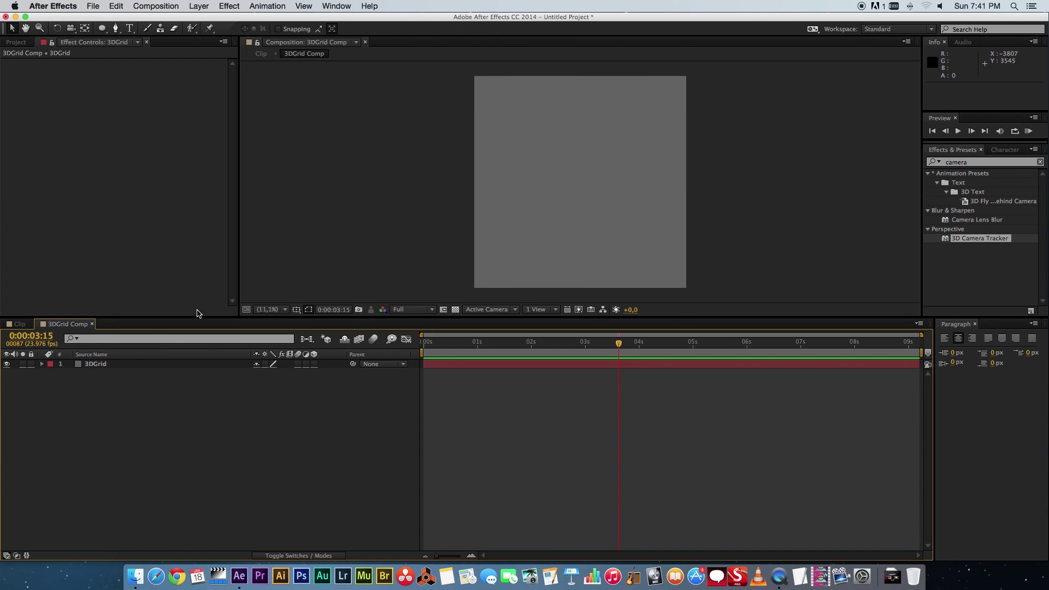
- Return to the Clip composition and check the grid layer's size and tracking on the road, ending at 0:00:02:17
left_click(19, 324)
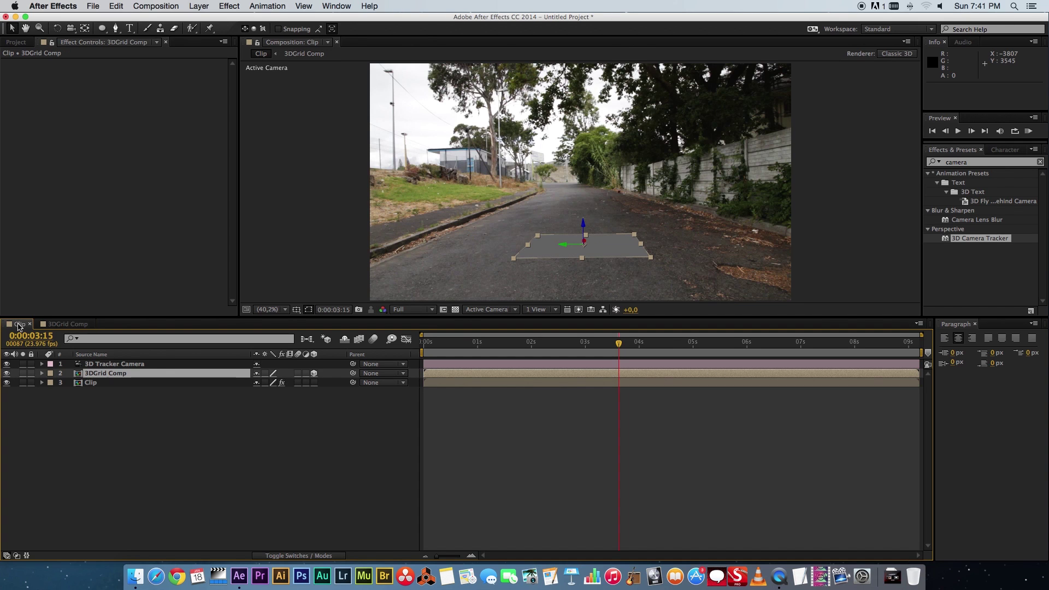
left_click_drag(618, 343, 475, 343)
left_click_drag(541, 348, 569, 343)
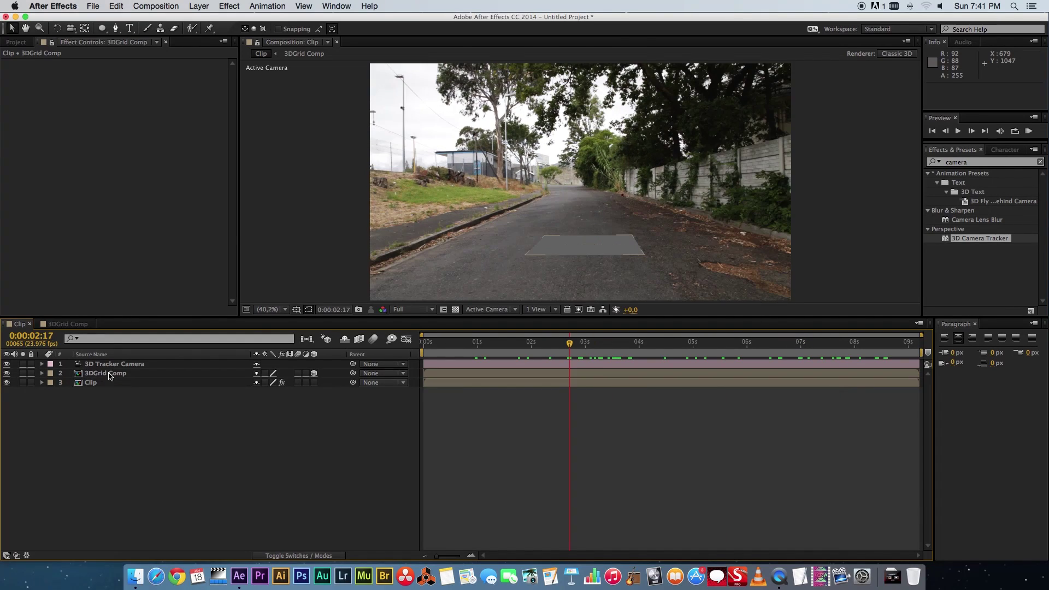
- Open 3DGrid Comp and set its composition width and height to 4500 px each
double_click(105, 373)
right_click(202, 412)
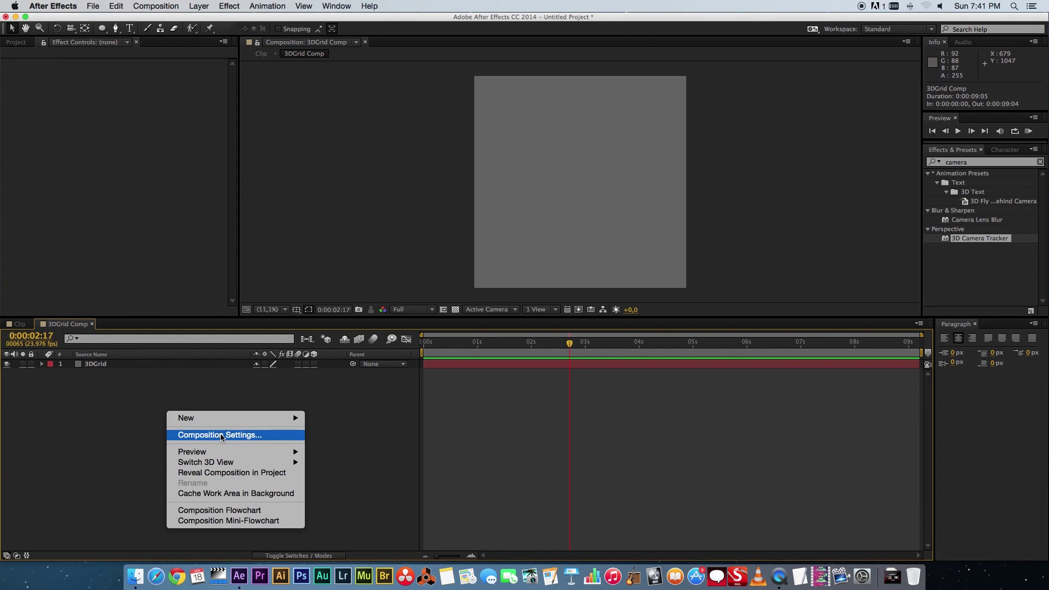
left_click(221, 436)
left_click(454, 170)
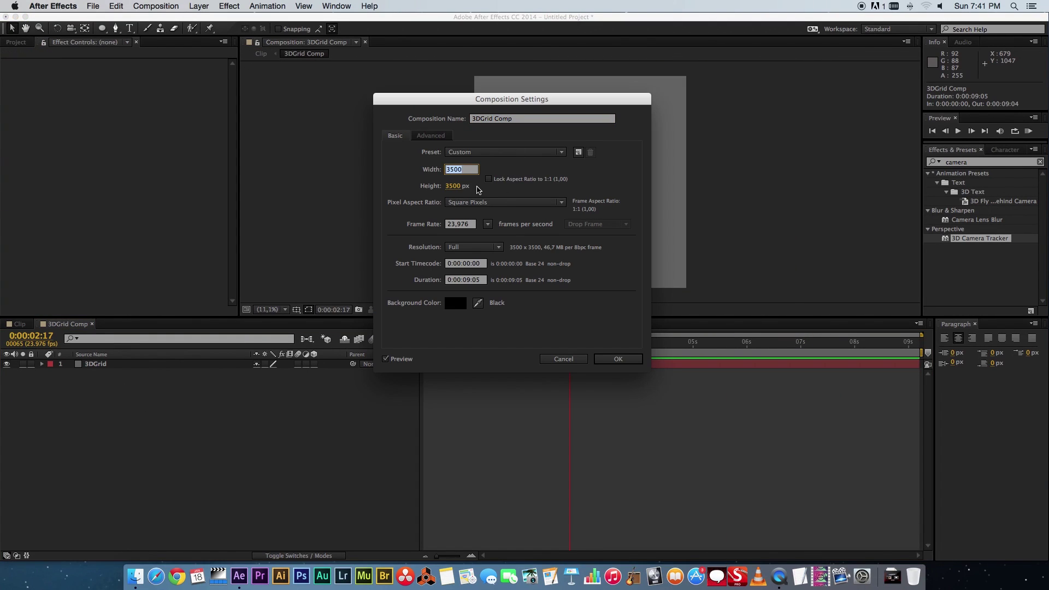
type("4500")
key("Tab")
type("4500")
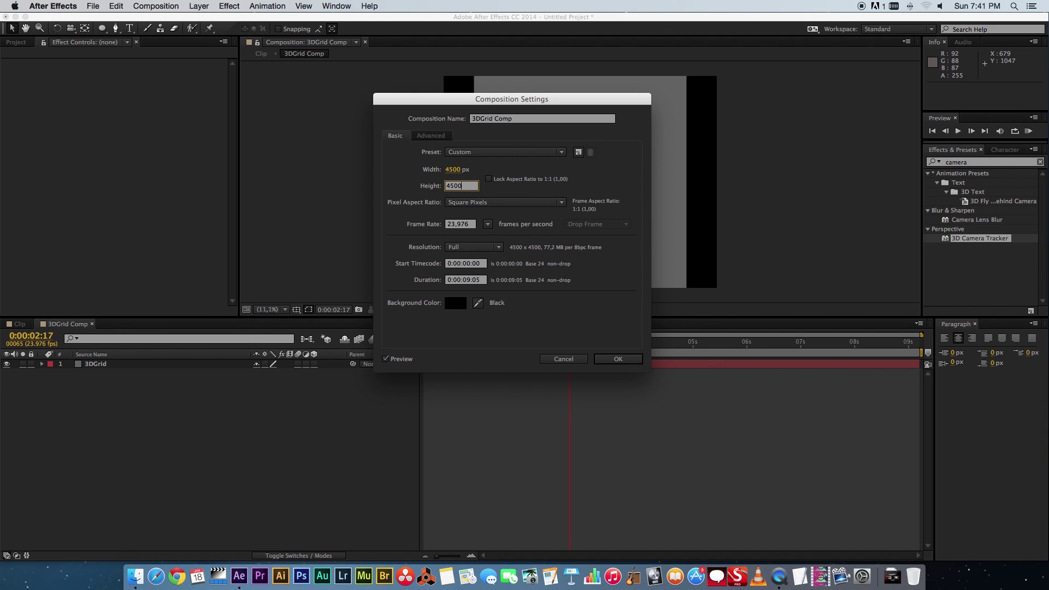
key("Return")
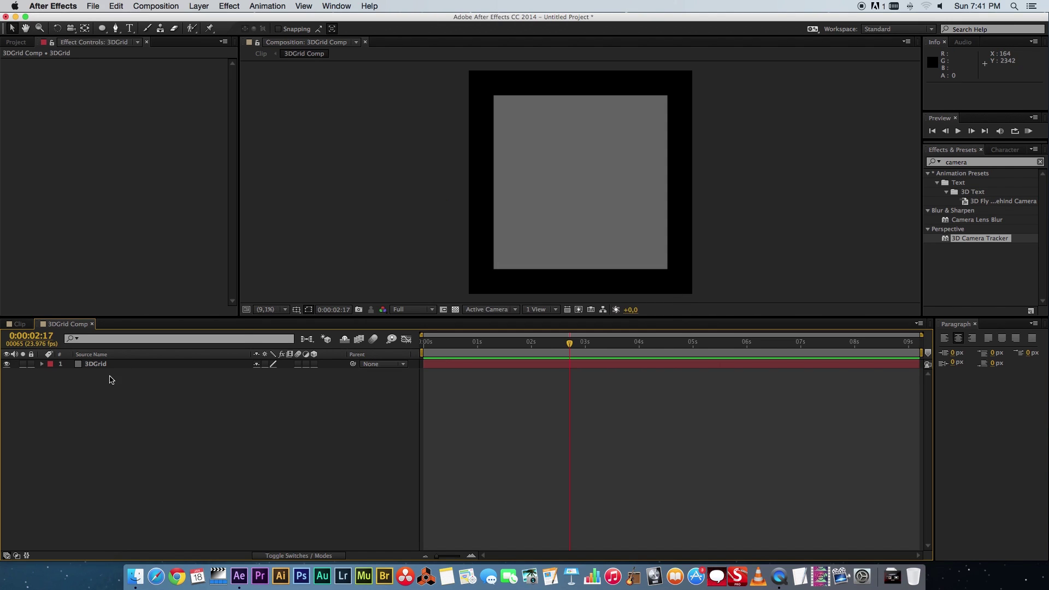
- Fit the 3DGrid solid to the 4500 px square composition
right_click(105, 364)
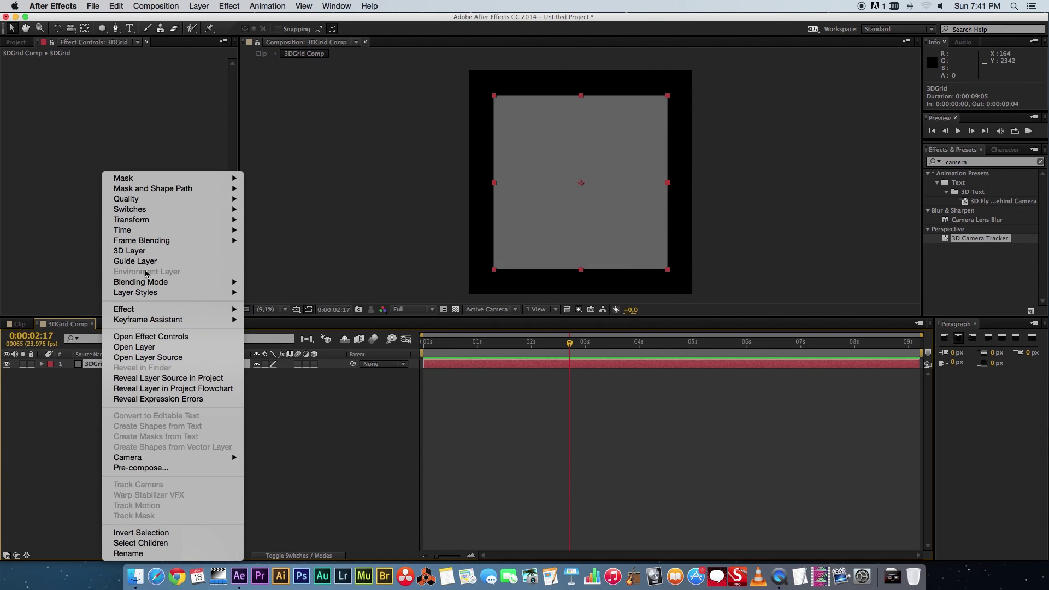
mouse_move(230, 219)
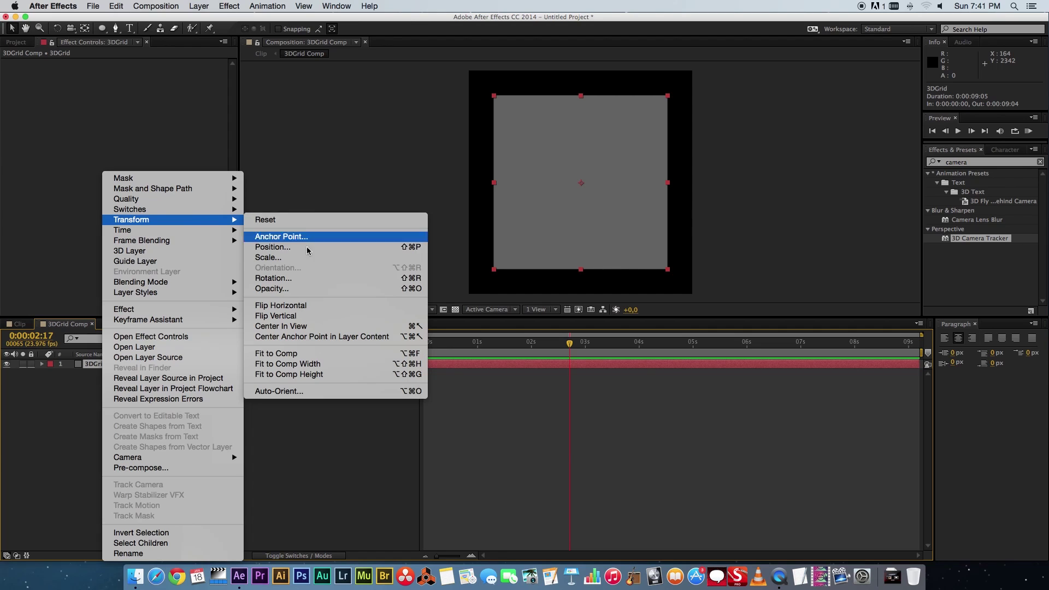
left_click(292, 355)
- In the Clip composition at 0:00:03:16, enlarge 3DGrid Comp across the road, place it at about 1355,7, 2312,9, 9644,4, and check it at 0:00:01:04
left_click(20, 324)
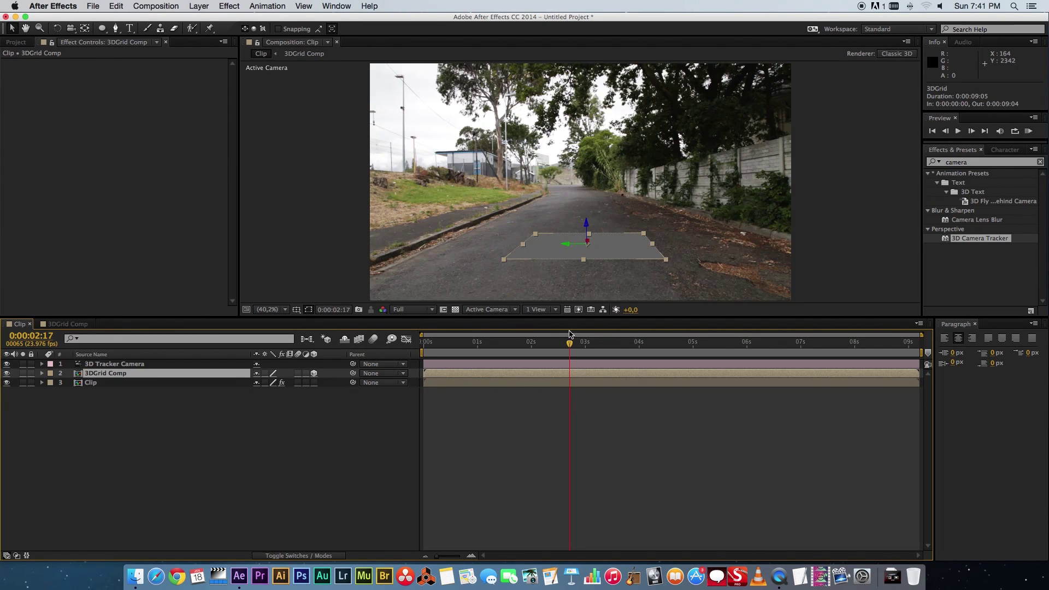
left_click_drag(569, 343, 621, 343)
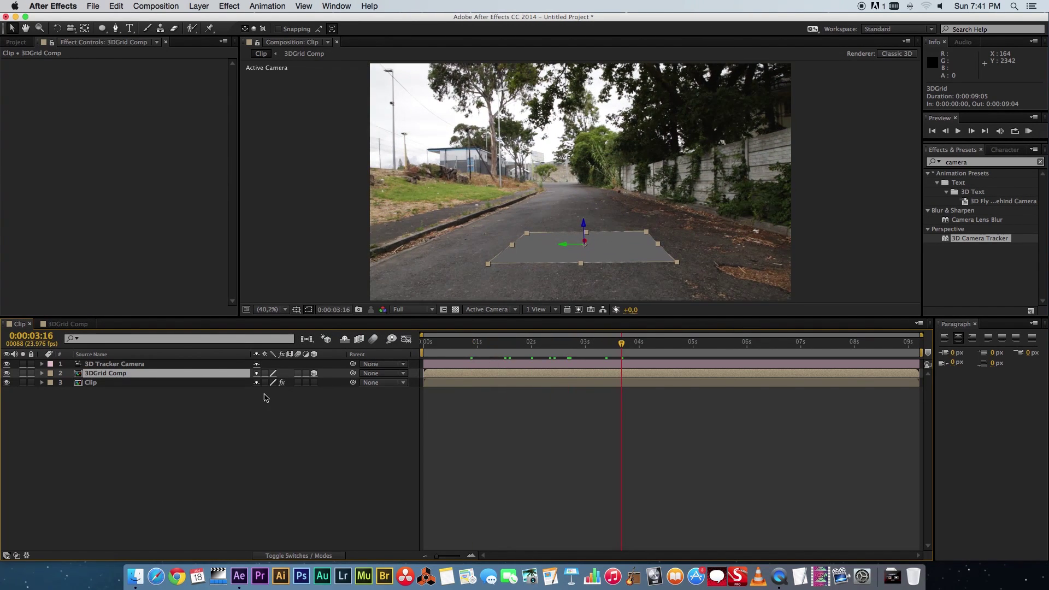
left_click_drag(511, 248, 626, 205)
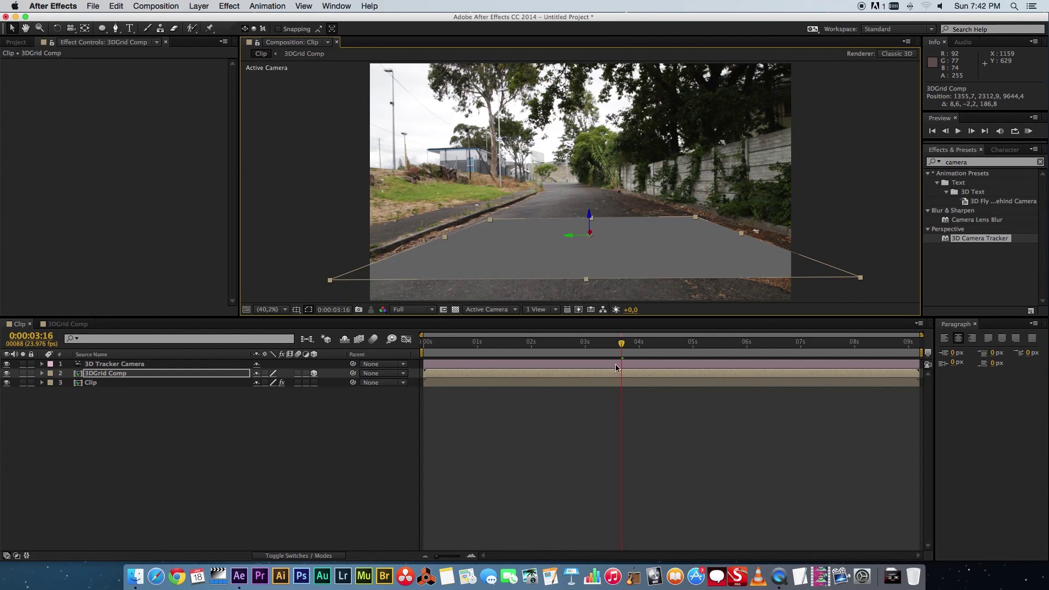
left_click_drag(621, 344, 485, 344)
left_click(305, 433)
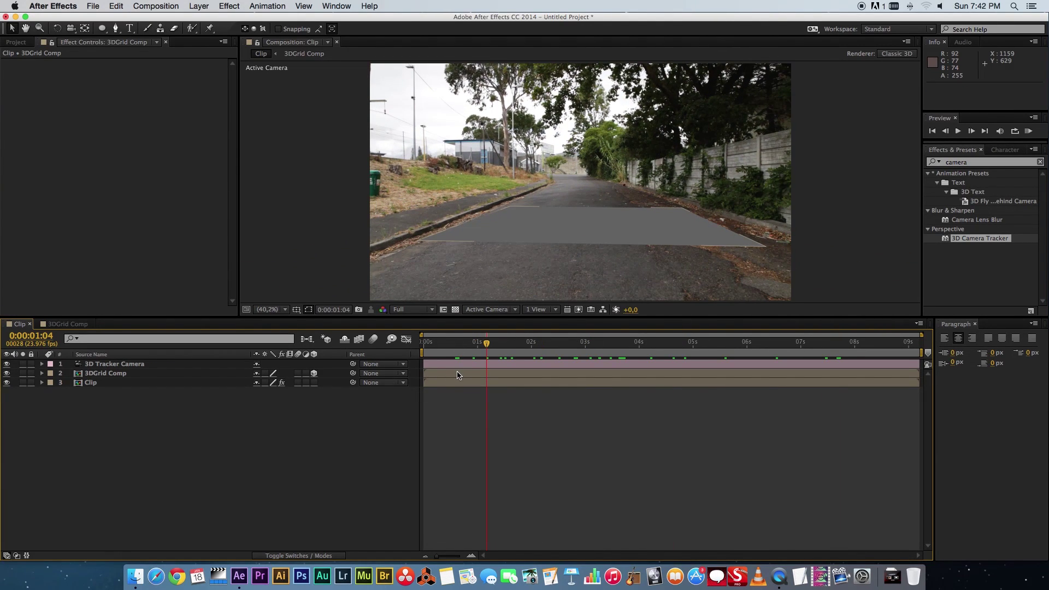
- Preview the Clip composition up to 0:00:01:23, and delete the 3DGrid solid inside 3DGrid Comp
key("space")
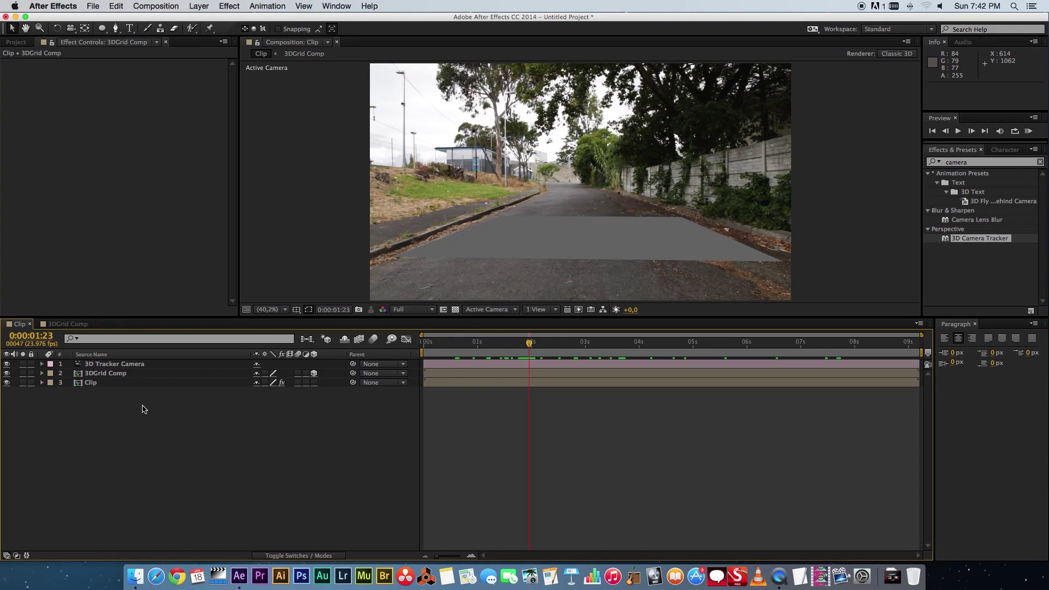
double_click(92, 376)
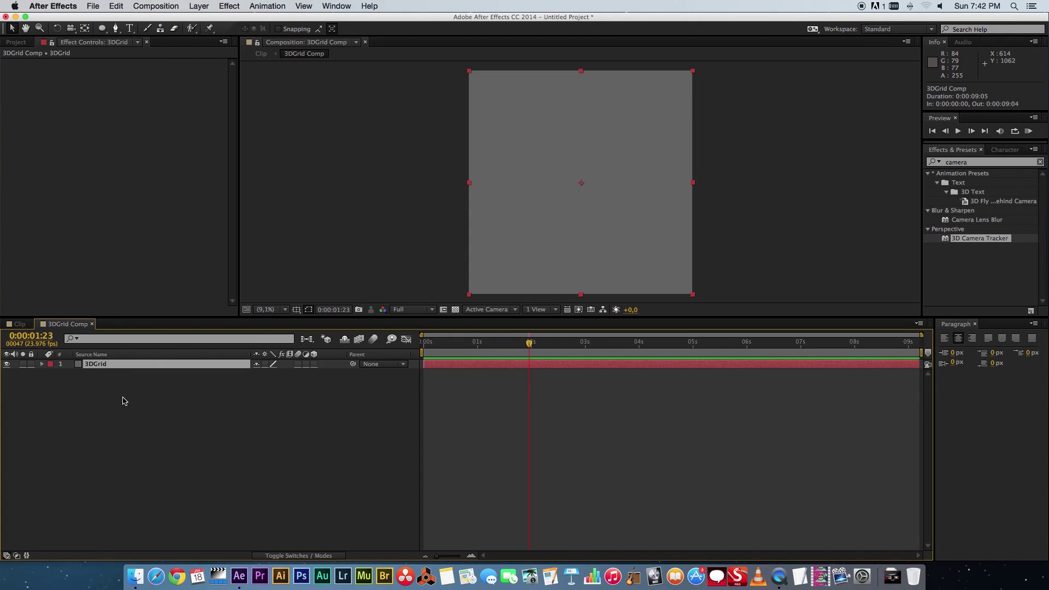
left_click(120, 398)
left_click(106, 366)
key("Delete")
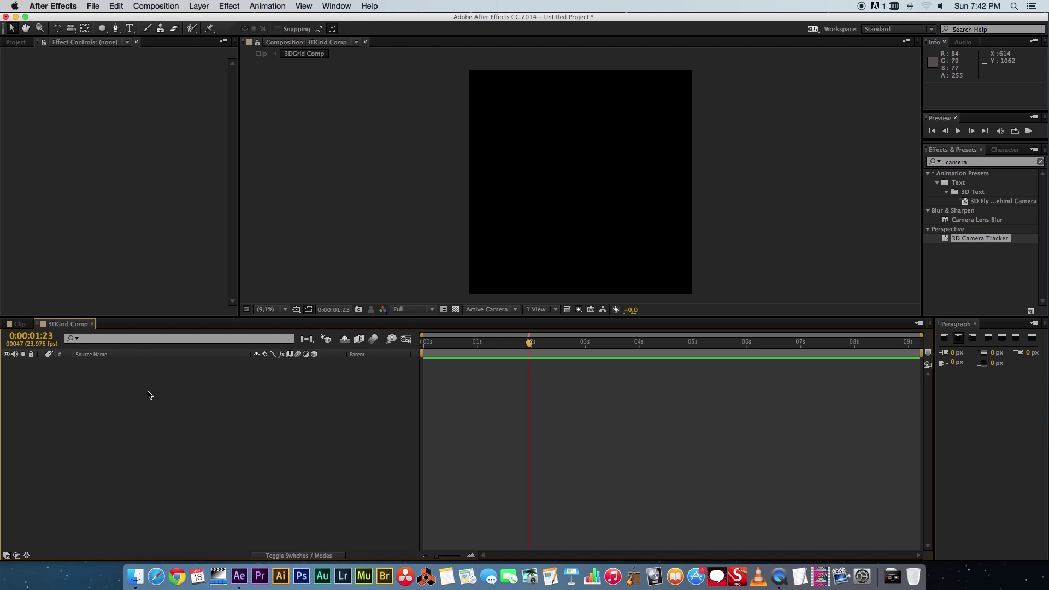
- Add a shape layer to 3DGrid Comp and draw a small polygon left of centre with the Polygon tool, outer radius about 261.5
right_click(148, 395)
mouse_move(189, 402)
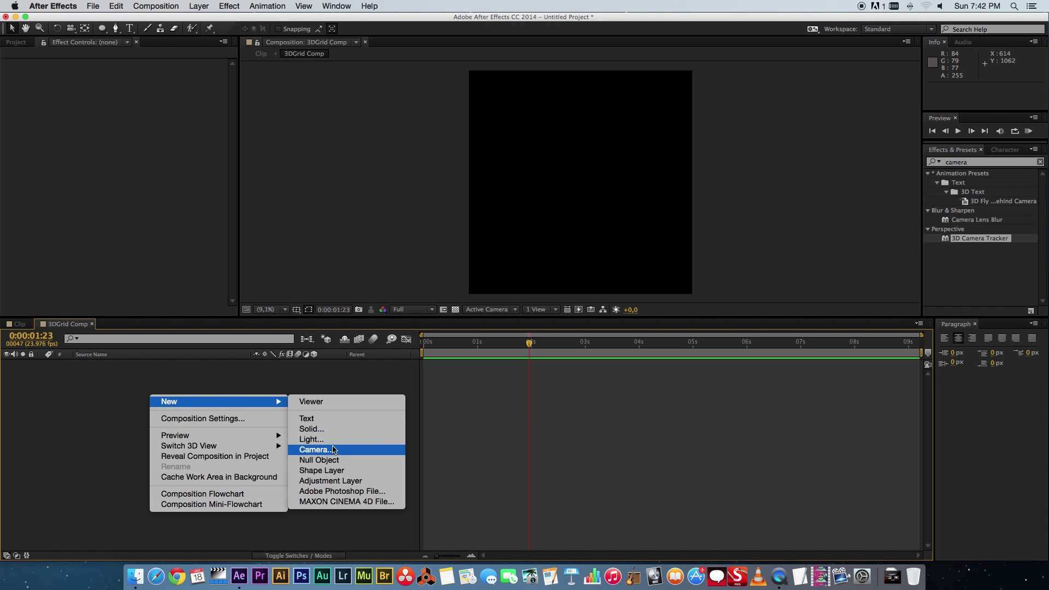
left_click(322, 474)
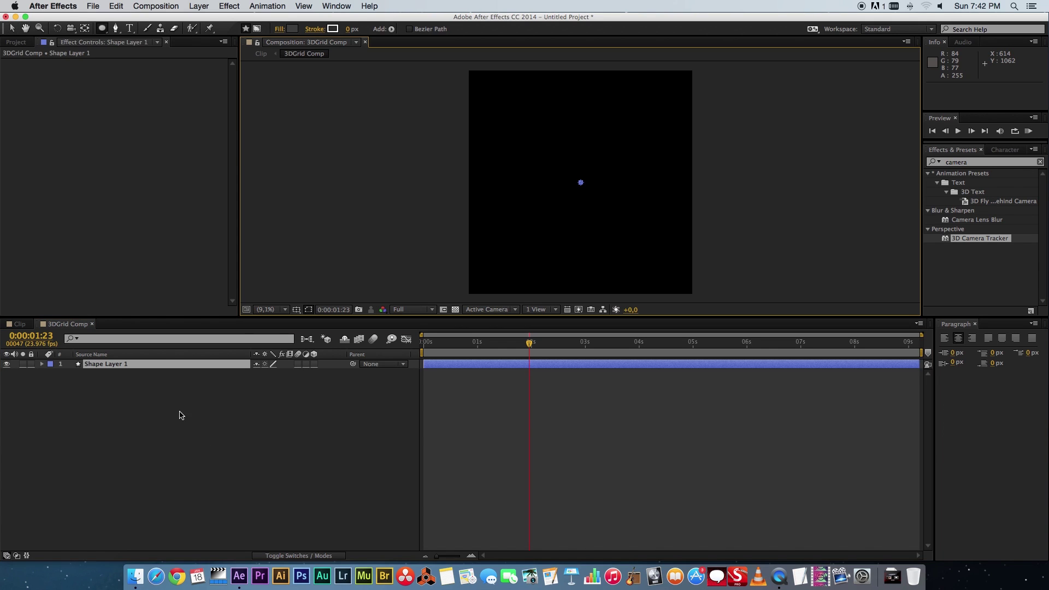
left_click(42, 364)
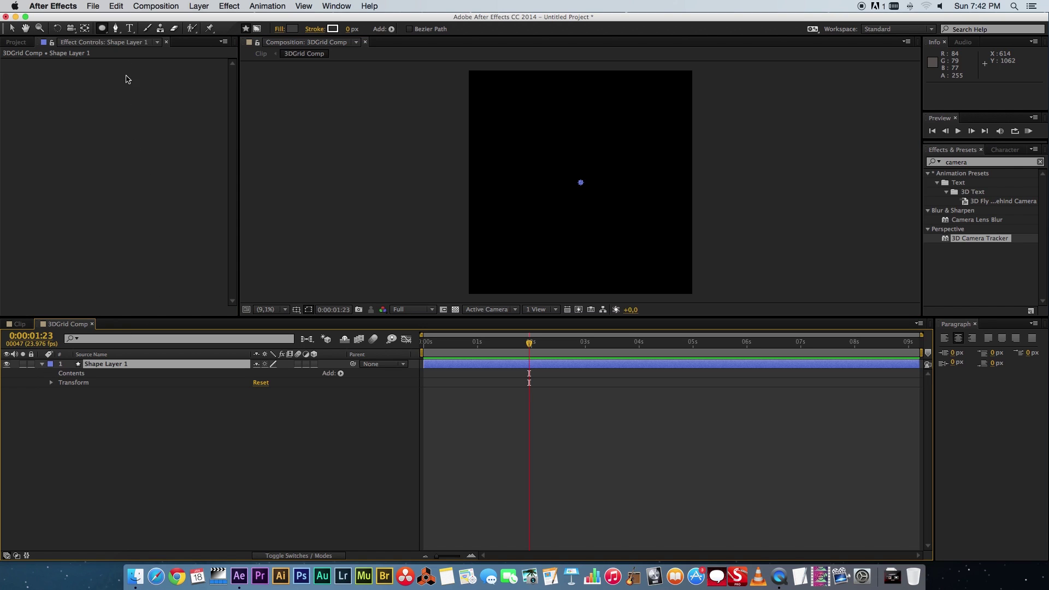
left_click(102, 28)
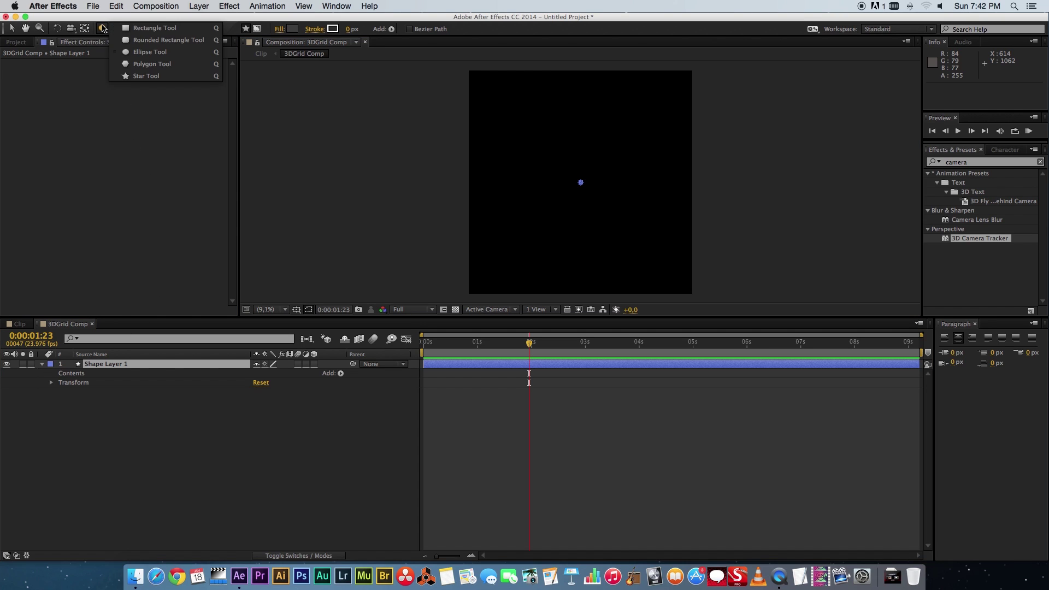
left_click(158, 65)
mouse_move(535, 181)
left_mouse_down()
mouse_move(571, 179)
mouse_move(545, 179)
left_mouse_up()
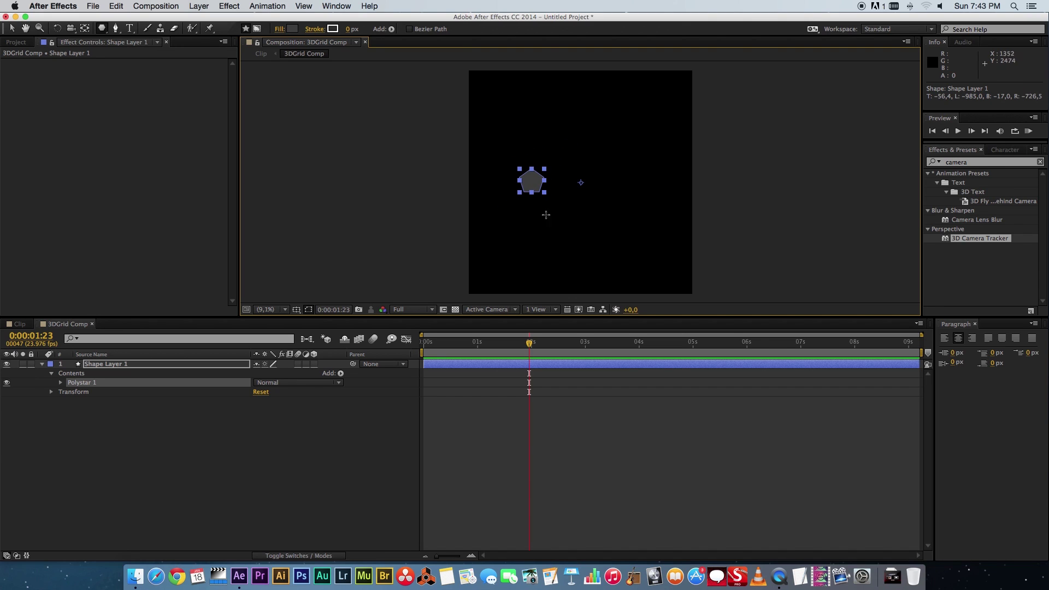
left_click(267, 425)
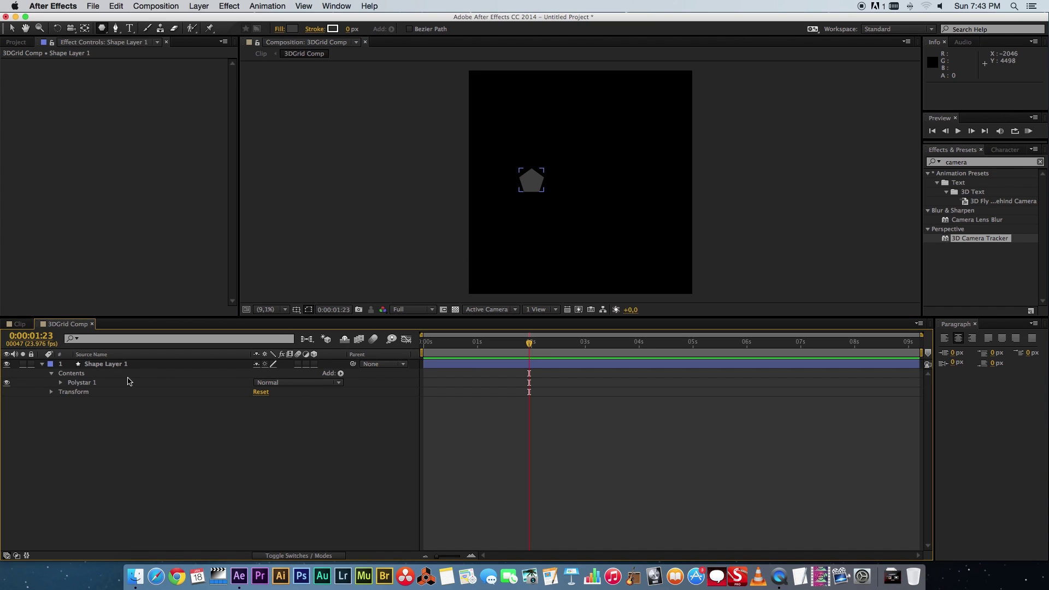
- Turn the polygon into a hexagon by setting the Points of Polystar Path 1 to 6
left_click(79, 382)
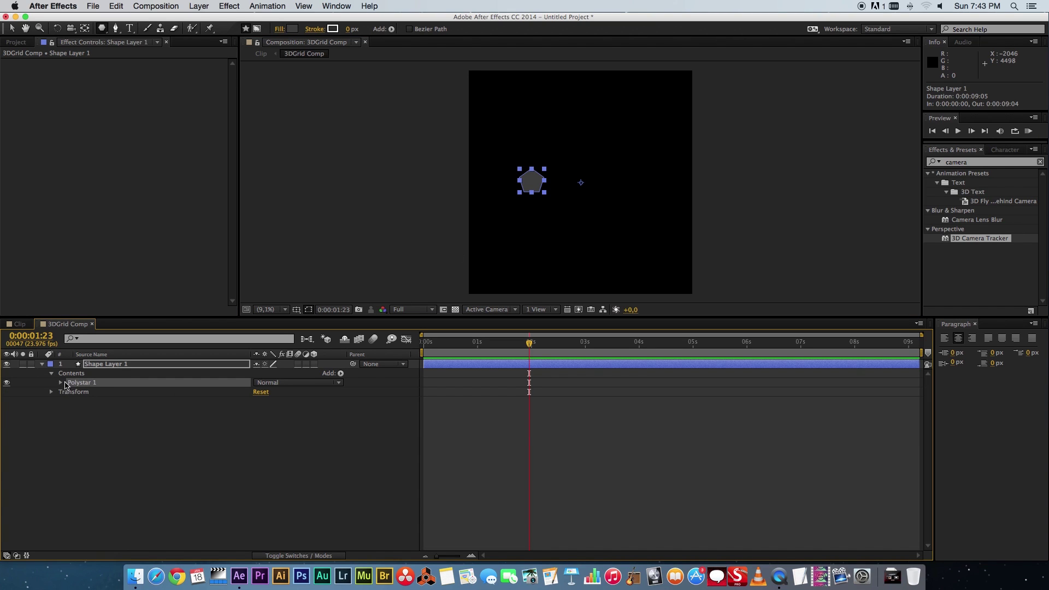
left_click(61, 383)
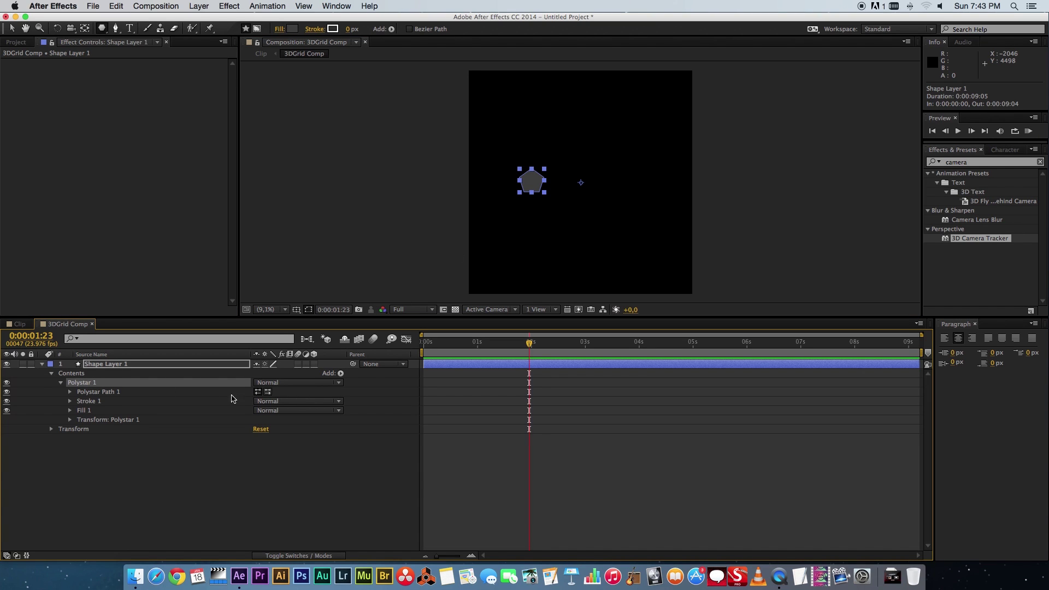
left_click(70, 392)
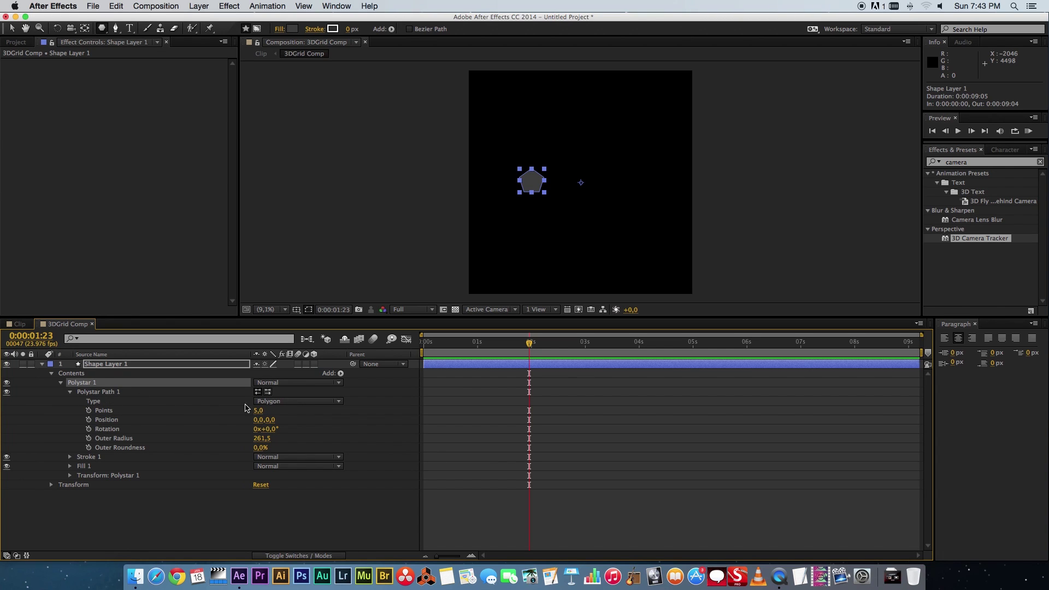
left_click_drag(258, 410, 263, 411)
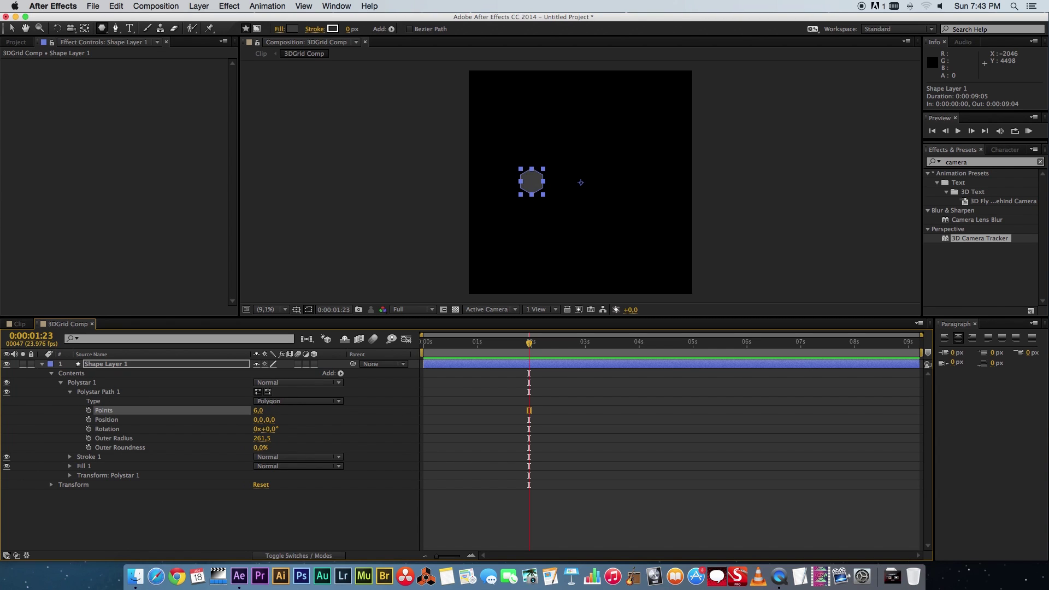
left_click(70, 392)
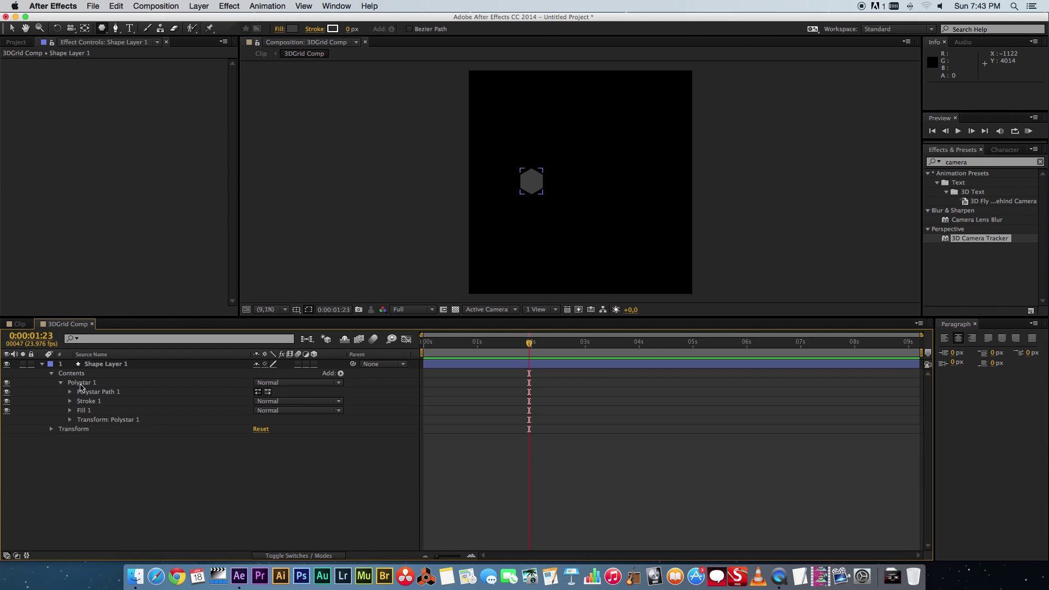
- Add a Repeater to Polystar 1 and set its number of copies to 5
left_click(80, 384)
left_click(341, 373)
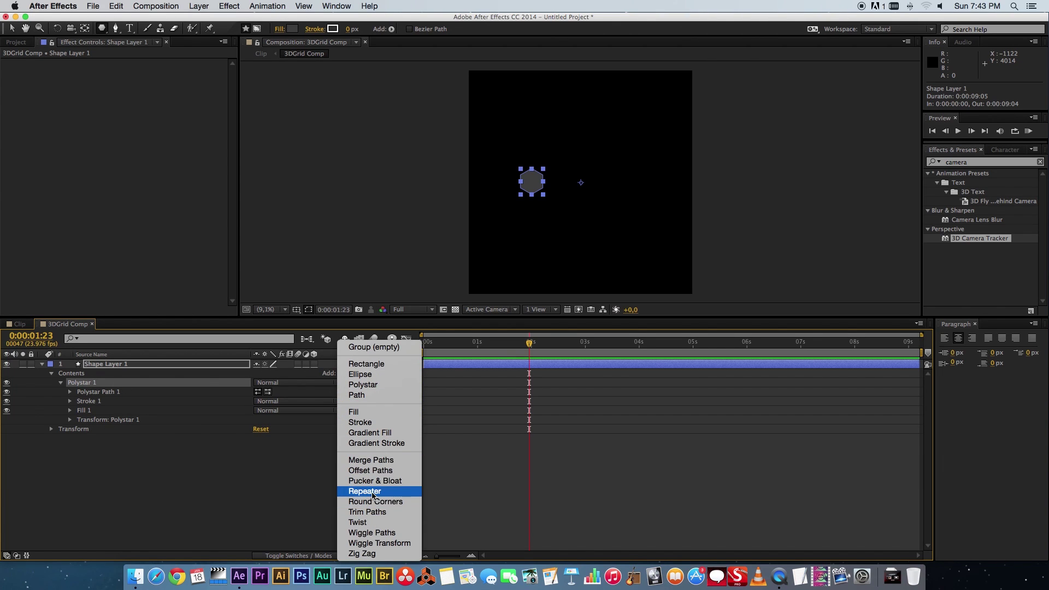
left_click(373, 492)
left_click(70, 421)
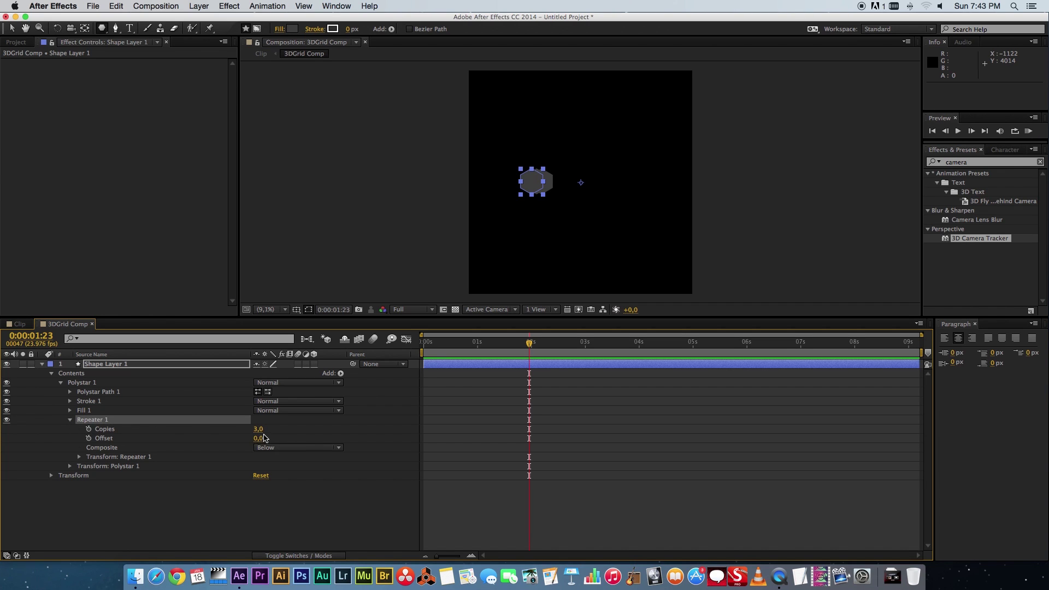
left_click(258, 430)
type("5")
key("Return")
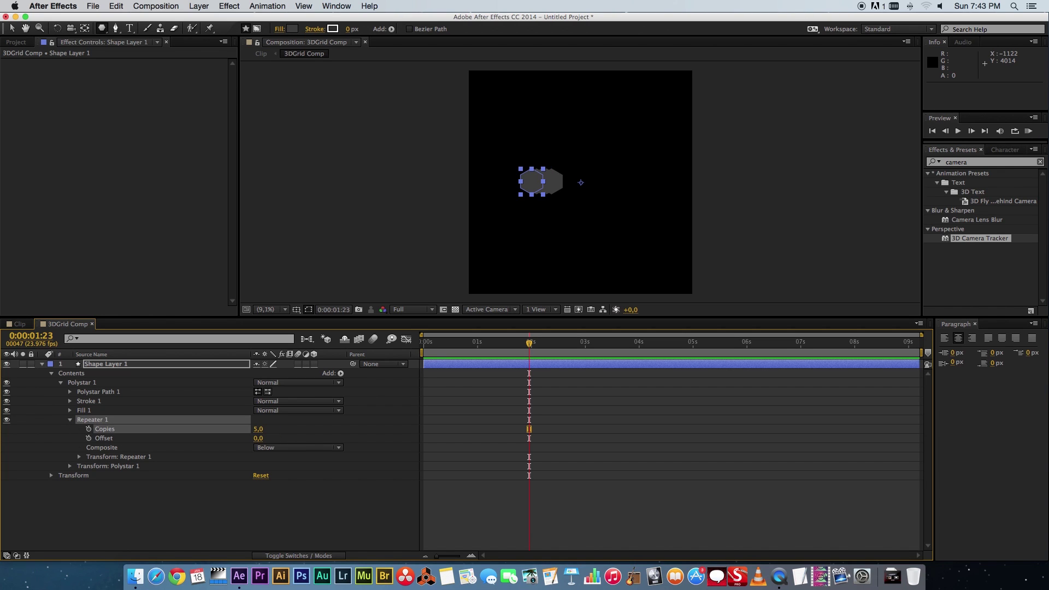
left_click(253, 501)
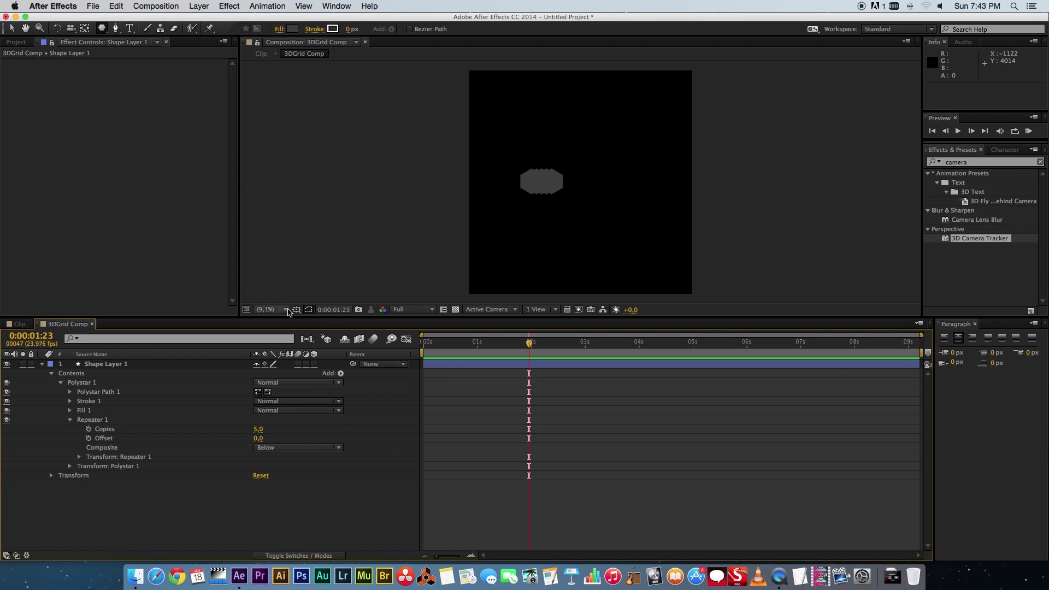
- Enlarge the composition view and space the hexagon copies side by side by setting the Repeater's transform position to 472,0, 0,0
left_click(285, 310)
left_click(429, 338)
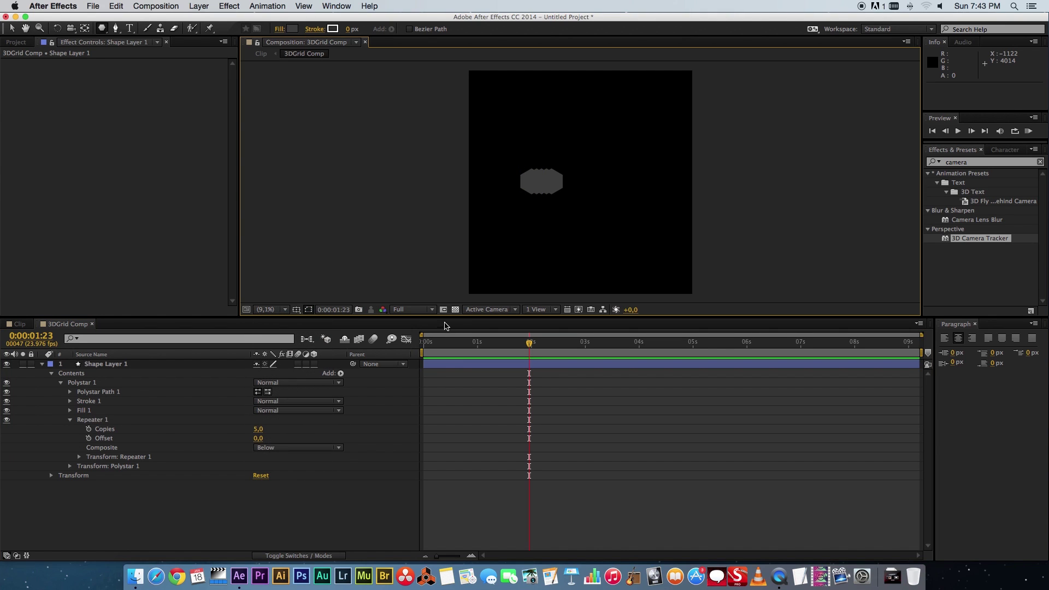
left_click_drag(449, 317, 448, 366)
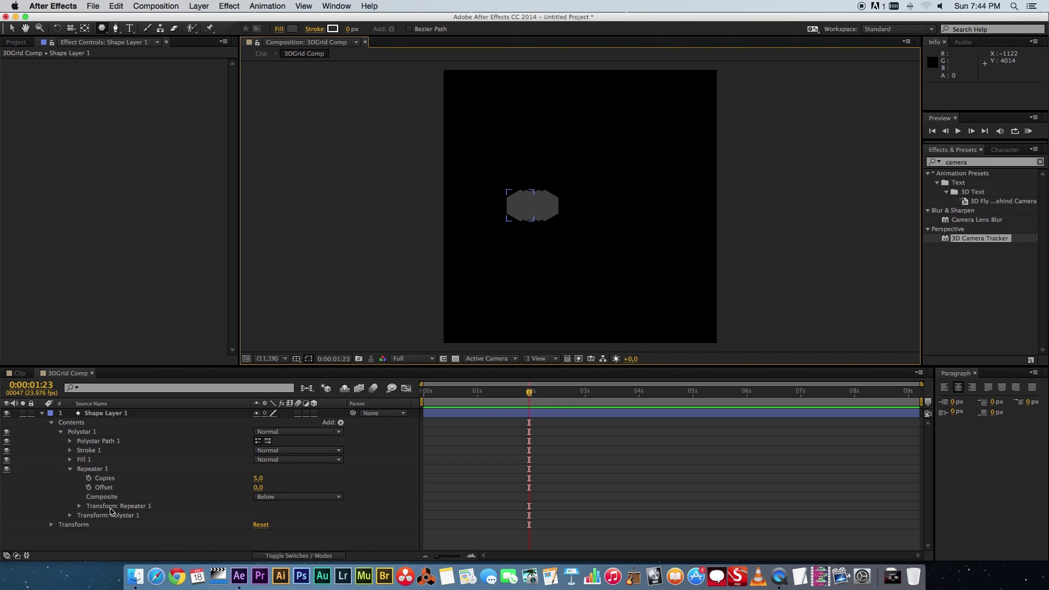
left_click(78, 507)
scroll(264, 514, "down", 1)
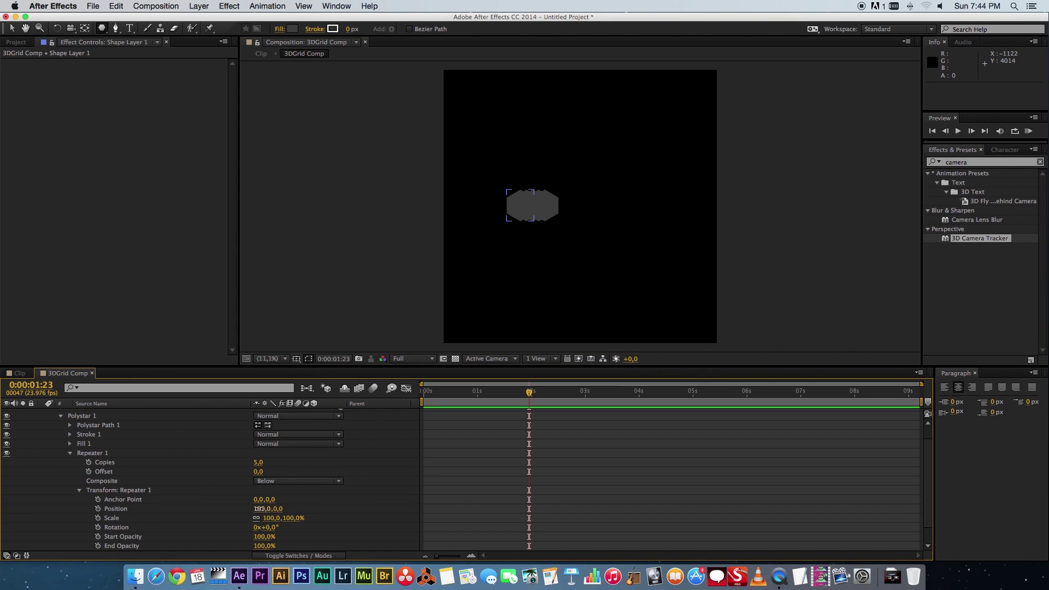
mouse_move(259, 509)
left_mouse_down()
mouse_move(468, 493)
mouse_move(422, 493)
mouse_move(451, 490)
mouse_move(433, 487)
mouse_move(243, 509)
mouse_move(279, 509)
mouse_move(262, 509)
left_mouse_up()
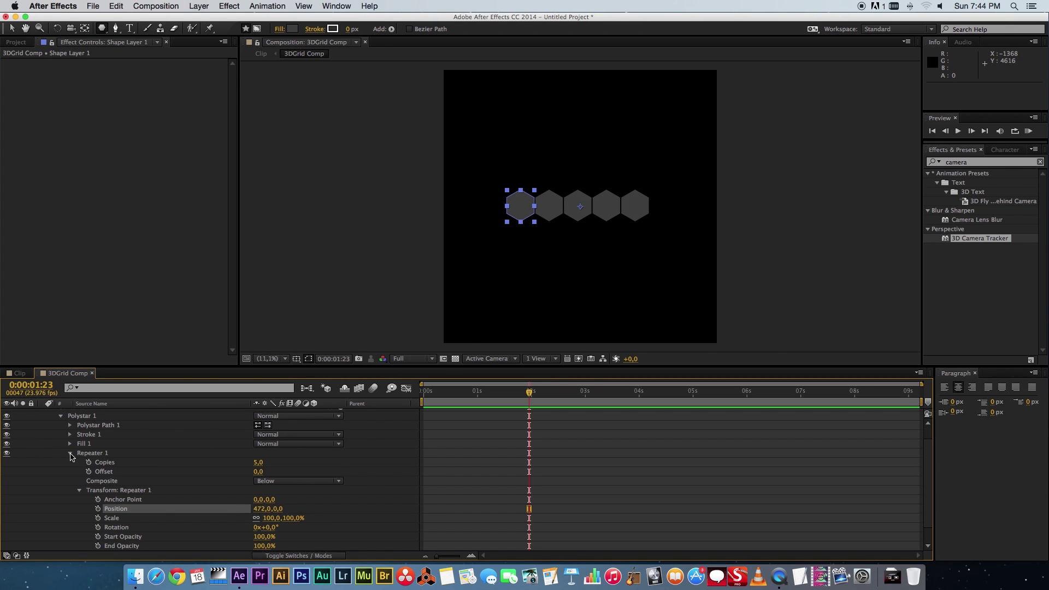
left_click(70, 453)
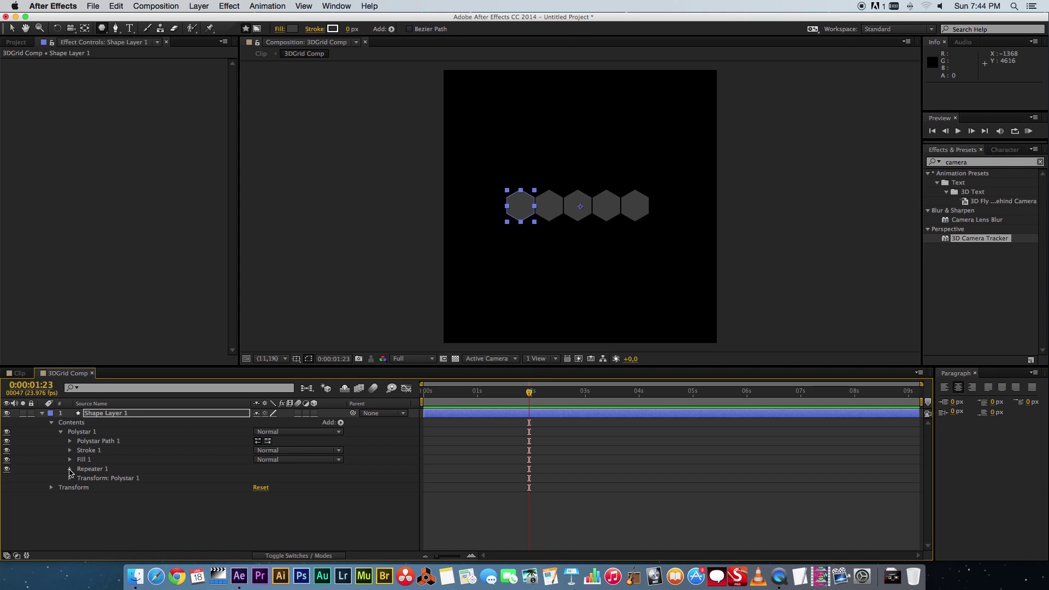
- Increase the number of copies in Repeater 1 to 20
left_click(70, 470)
left_click(256, 463)
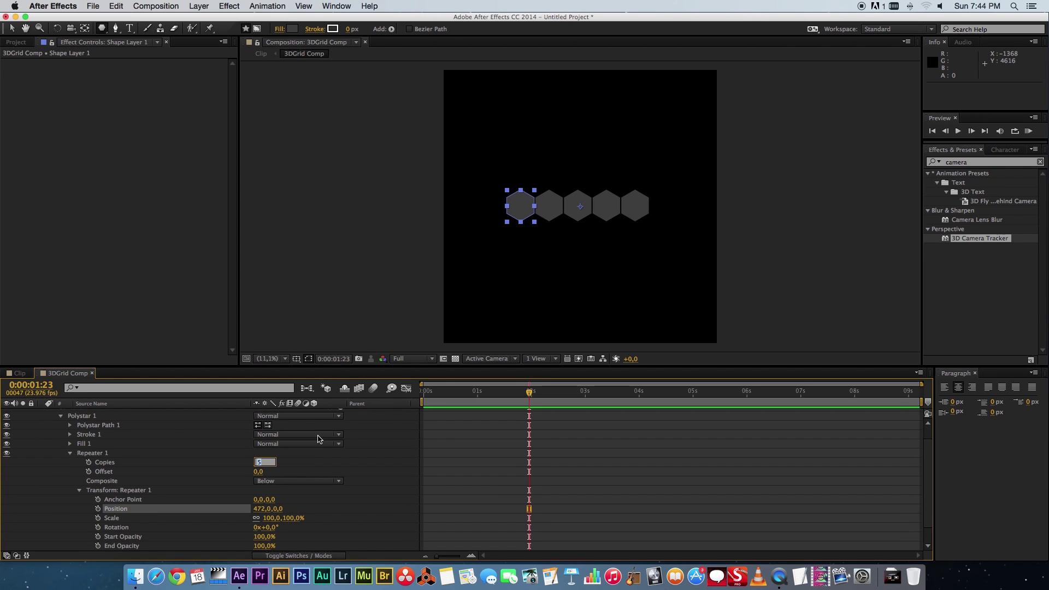
type("20")
key("Return")
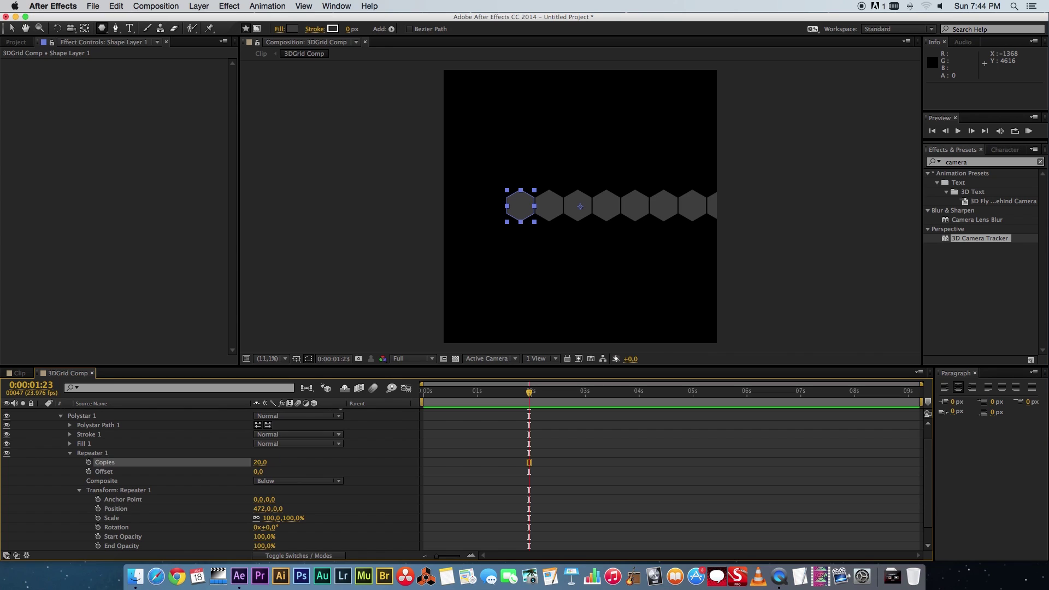
- Move Shape Layer 1 to X 1080 and up so the hexagon row spans the composition near its upper edge
left_click(62, 416)
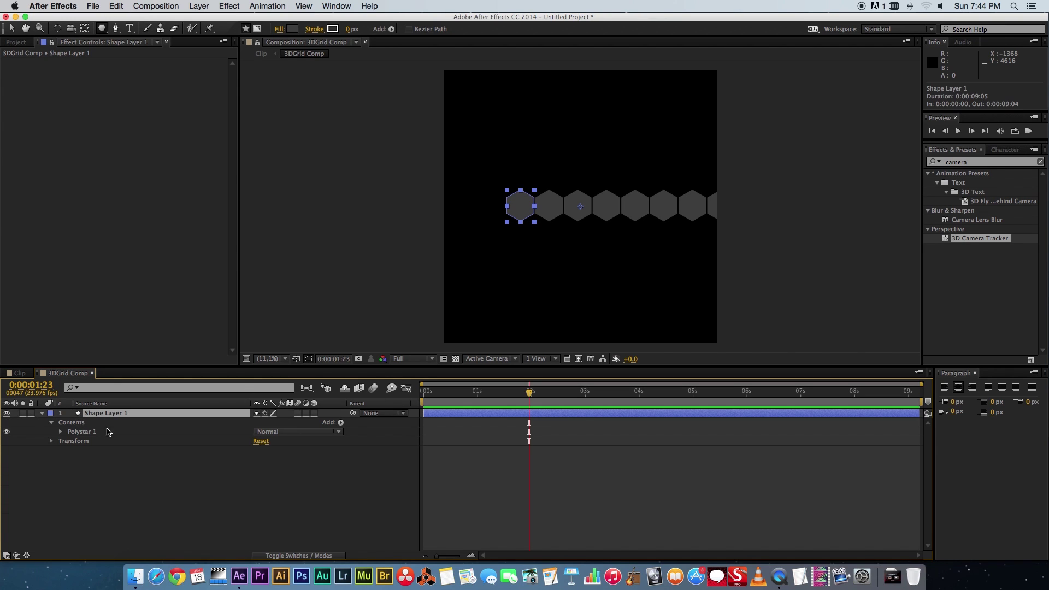
key("shift+Left")
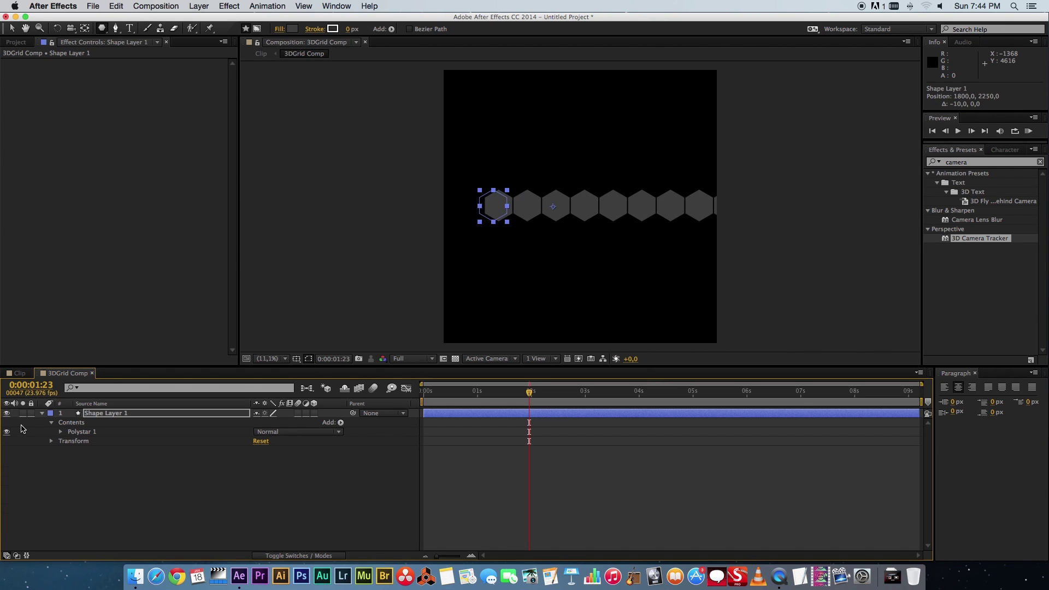
key("shift+Left")
key("shift+Up")
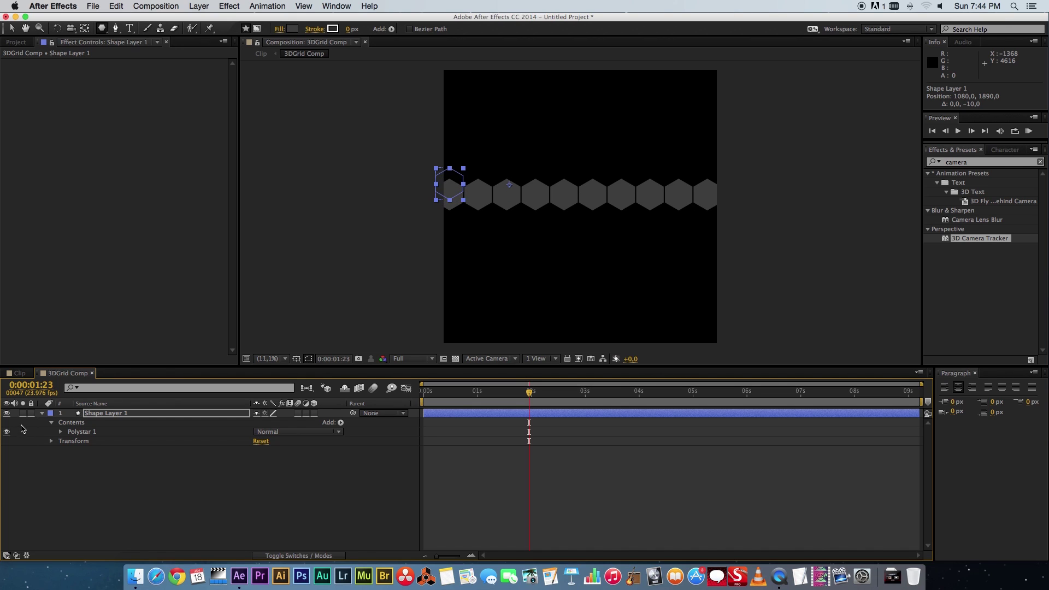
key("shift+Up")
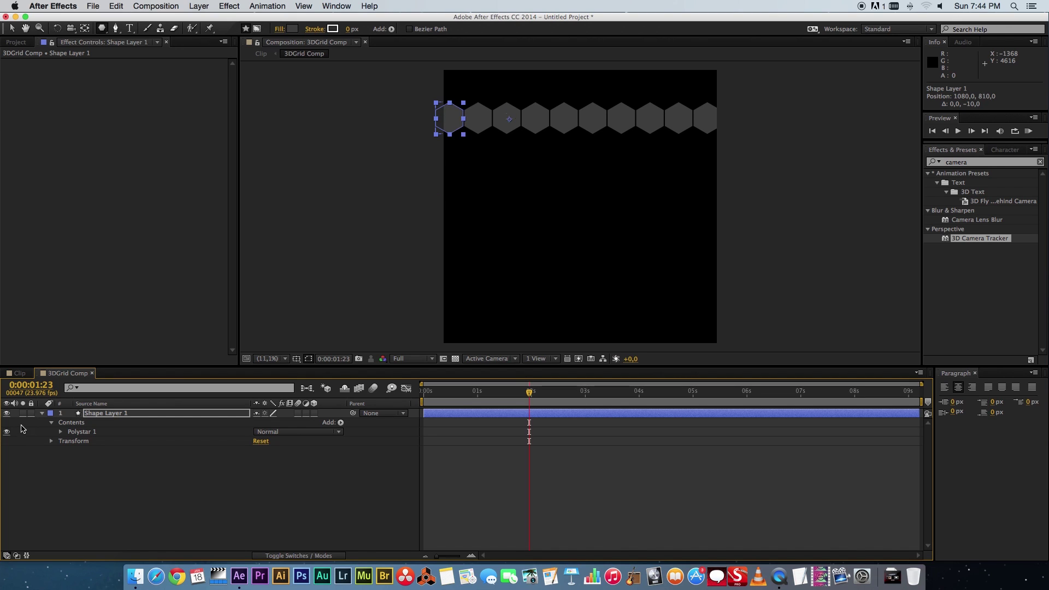
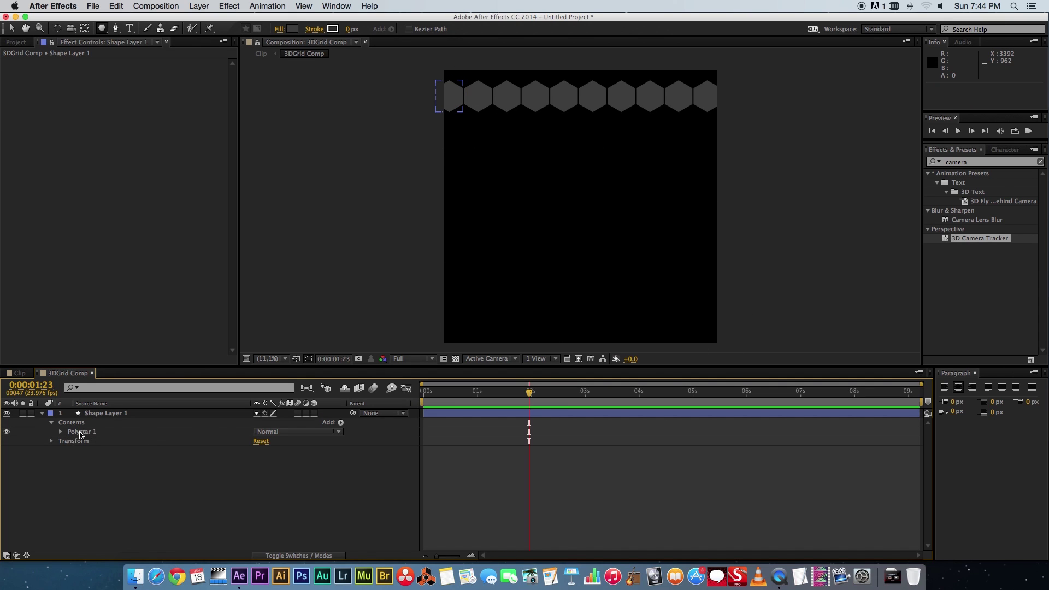
- Add a second Repeater to Polystar 1 in Shape Layer 1
left_click(61, 432)
scroll(82, 437, "down", 2)
left_click(70, 450)
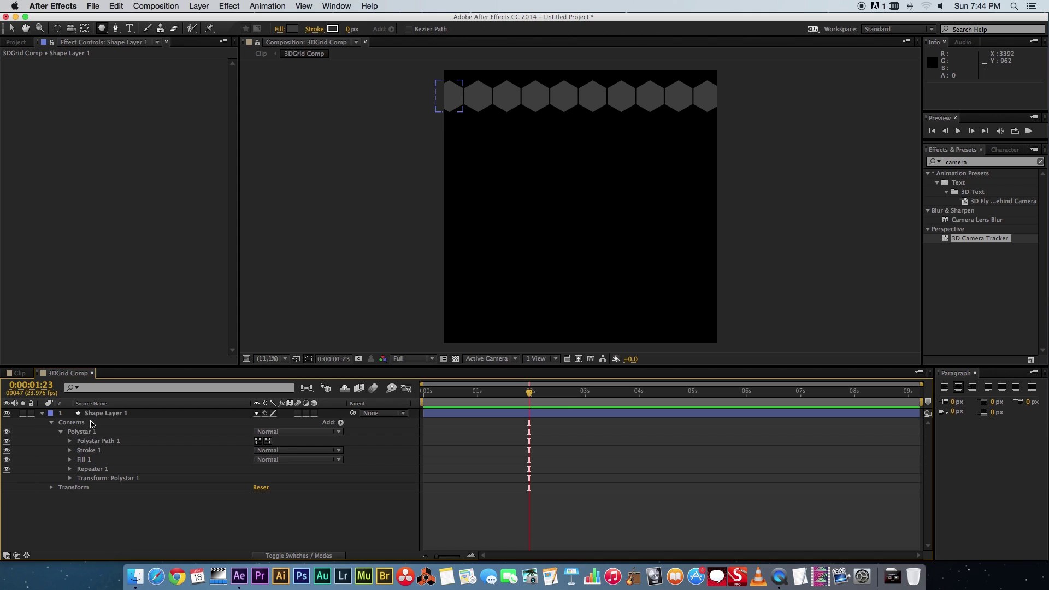
left_click(82, 431)
left_click(341, 424)
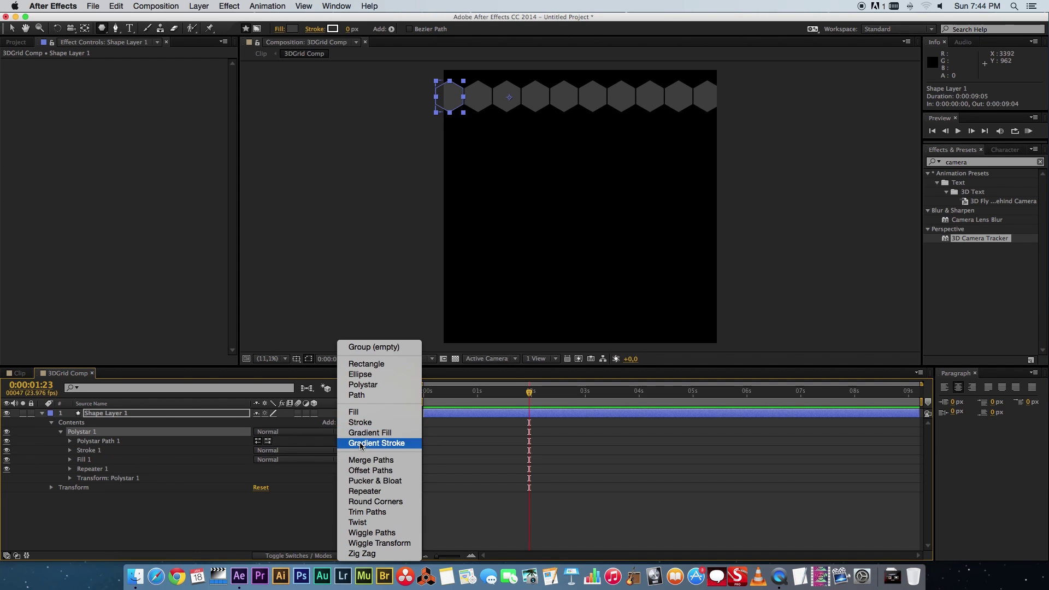
left_click(363, 494)
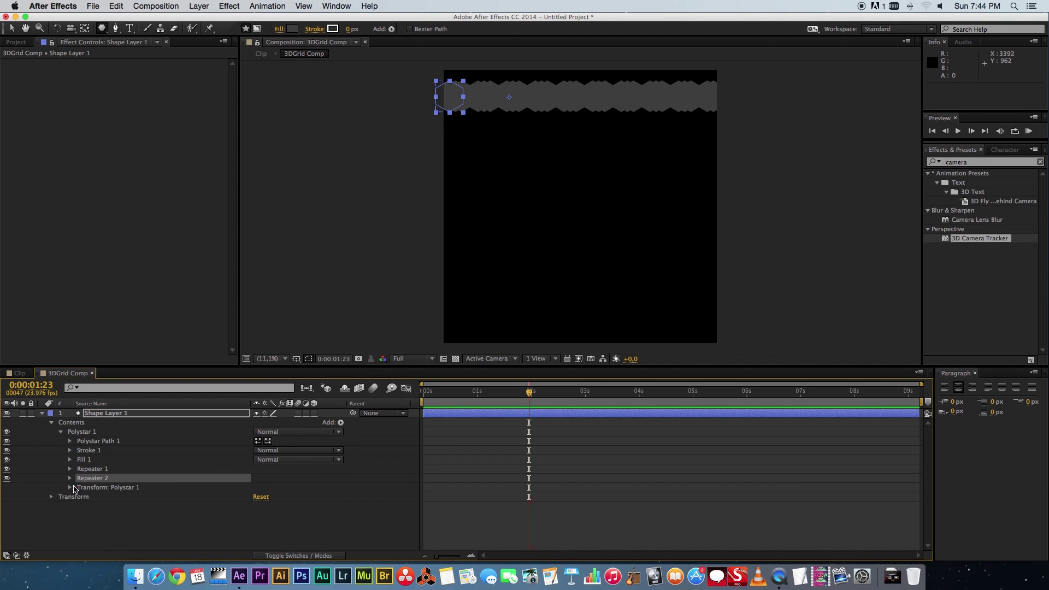
- Stack the hexagon rows in an interlocking honeycomb by setting Repeater 2's transform position to 226,0, 417,0
left_click(70, 478)
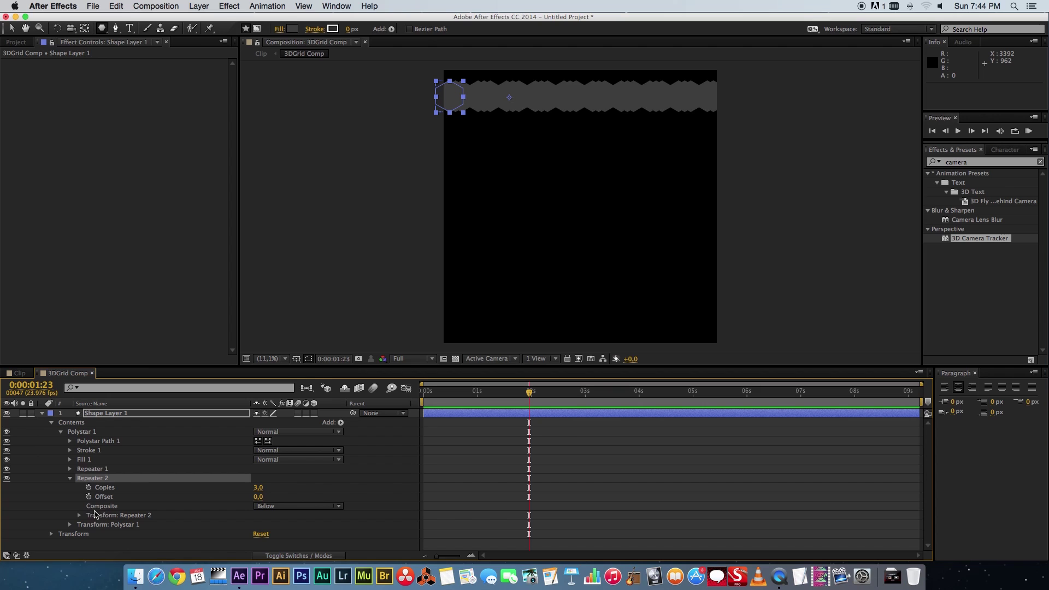
left_click(79, 516)
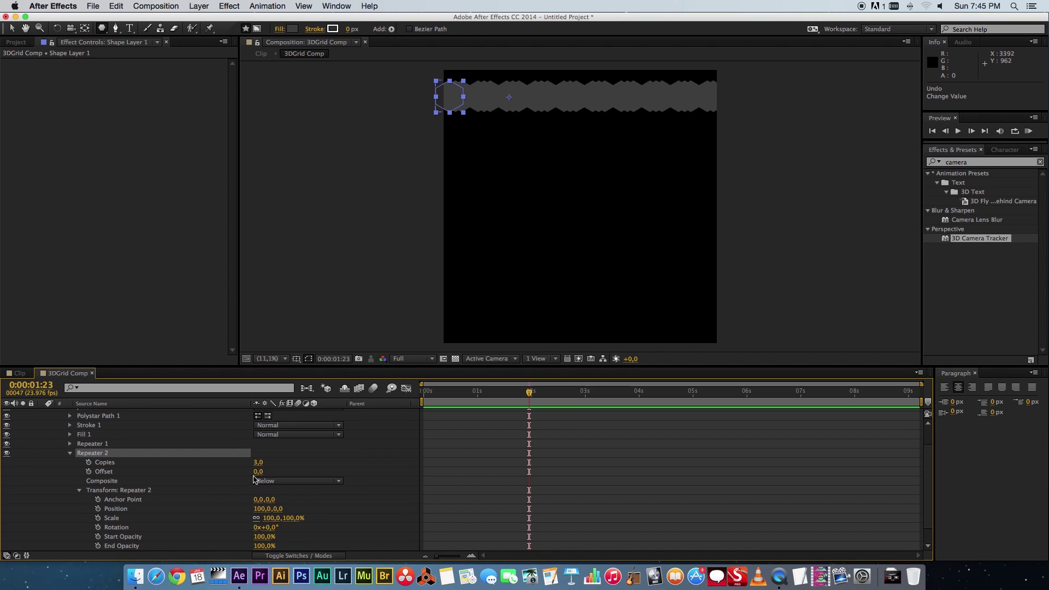
left_click_drag(279, 509, 420, 494)
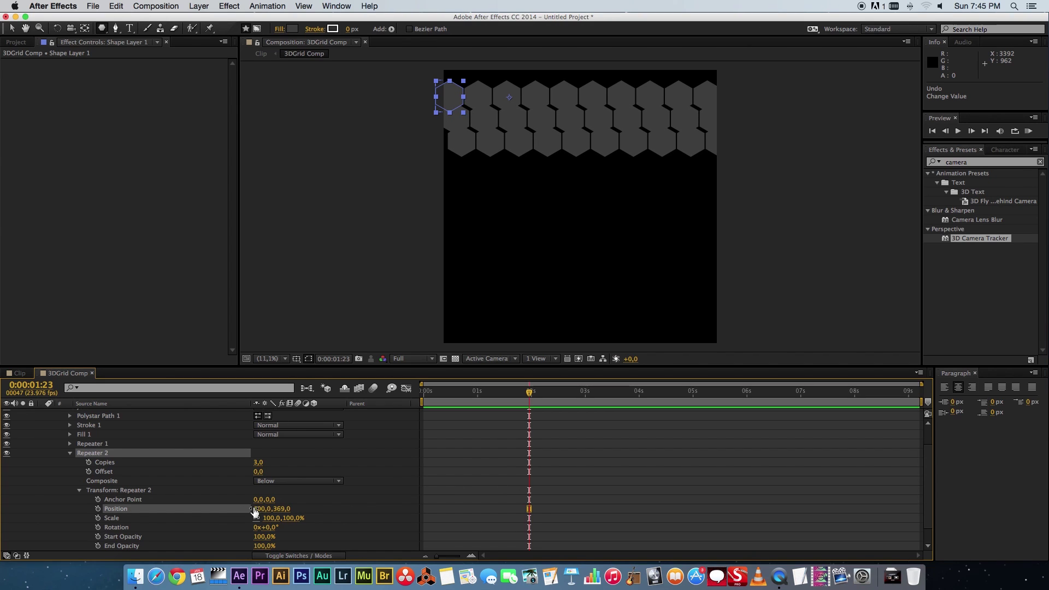
mouse_move(257, 509)
left_mouse_down()
mouse_move(311, 504)
mouse_move(263, 509)
mouse_move(271, 509)
left_mouse_up()
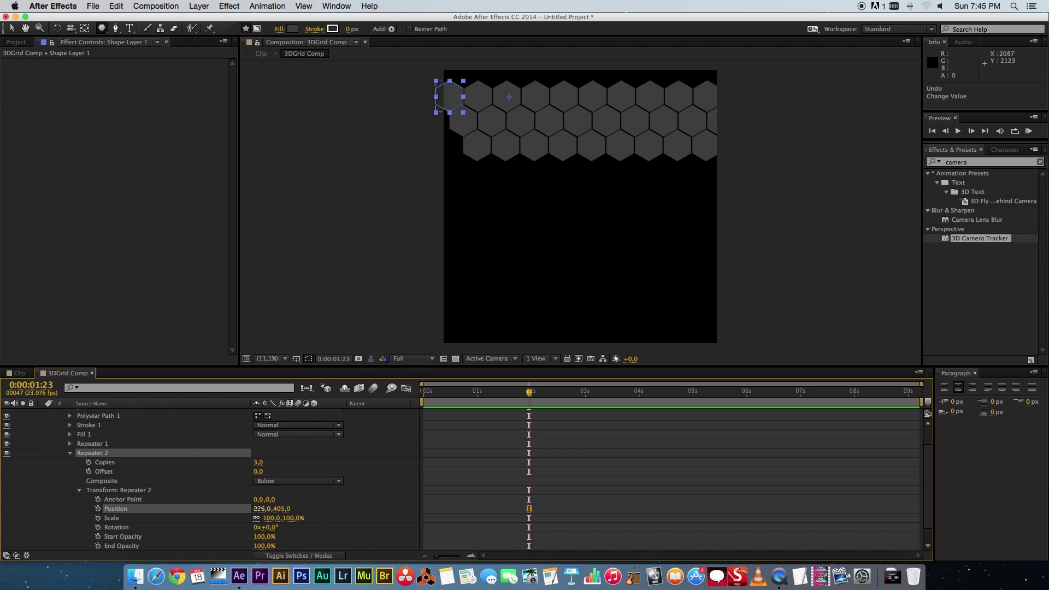
left_click_drag(282, 508, 290, 508)
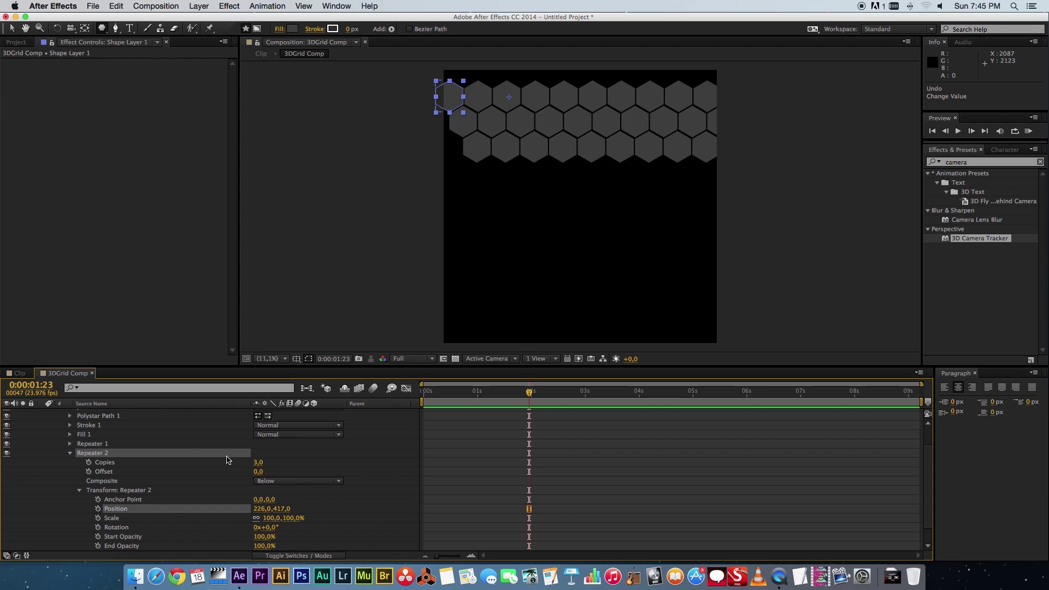
- Set the number of copies in Repeater 2 to 20
left_click(258, 462)
type("20")
key("Return")
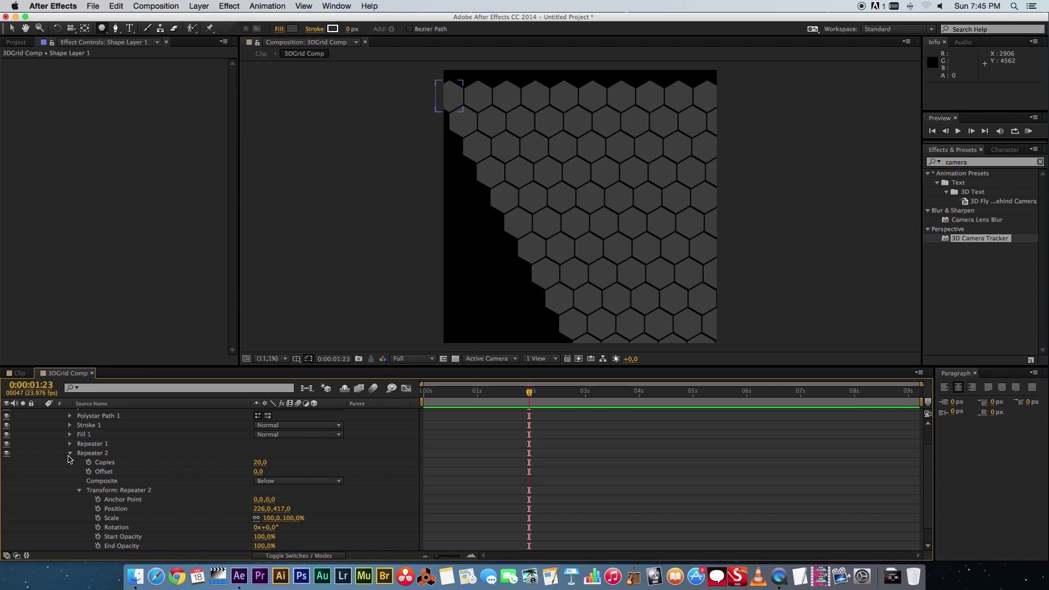
left_click(69, 454)
- Move Shape Layer 1 left and up to position -1530, 0 so the hexagons fill the whole composition
left_click(100, 415)
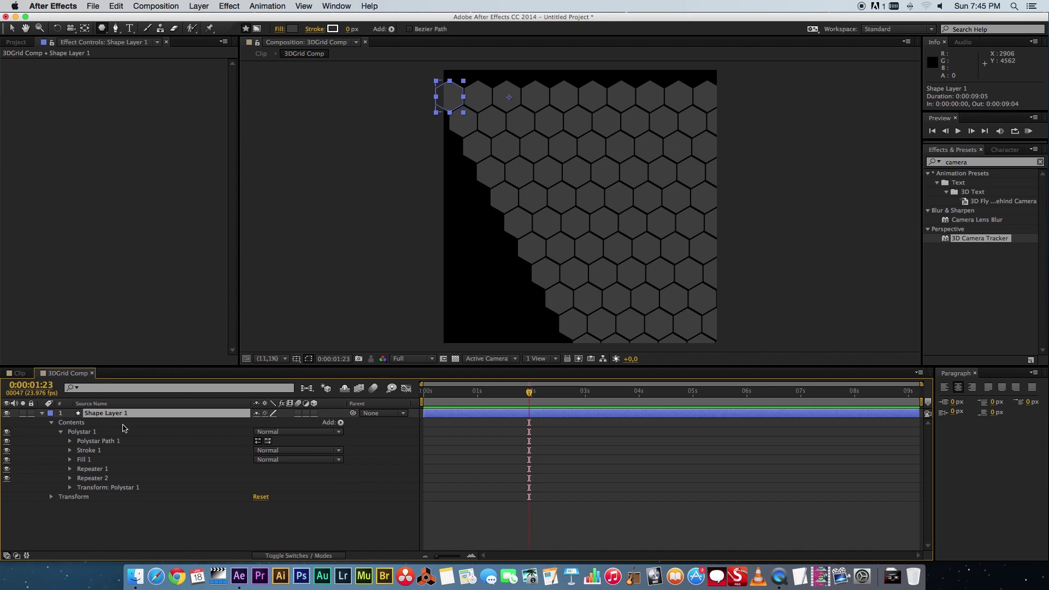
key("Left")
key("Left")
key("Left")
key("Left")
key("Left")
key("Left")
key("Left")
key("Left")
key("Left")
key("Left")
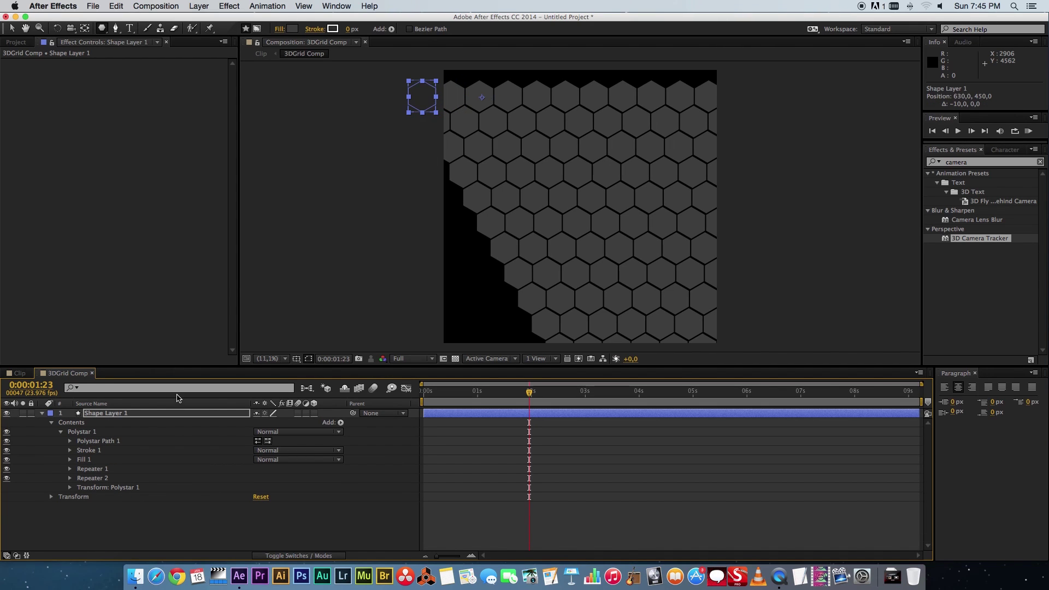
key("shift+Left")
key("shift+Left")
key("shift+Left")
key("shift+Left")
key("shift+Left")
key("shift+Left")
key("shift+Left")
key("shift+Left")
key("shift+Left")
key("shift+Left")
key("shift+Left")
key("shift+Left")
key("shift+Left")
key("shift+Left")
key("shift+Left")
key("shift+Left")
key("shift+Left")
key("shift+Left")
key("shift+Up")
key("shift+Up")
key("shift+Up")
key("shift+Up")
key("shift+Up")
key("shift+Up")
key("shift+Up")
key("shift+Up")
key("shift+Up")
key("shift+Up")
key("shift+Up")
key("shift+Up")
key("shift+Up")
key("shift+Up")
key("shift+Up")
key("shift+Up")
key("shift+Up")
key("shift+Up")
key("shift+Up")
key("shift+Up")
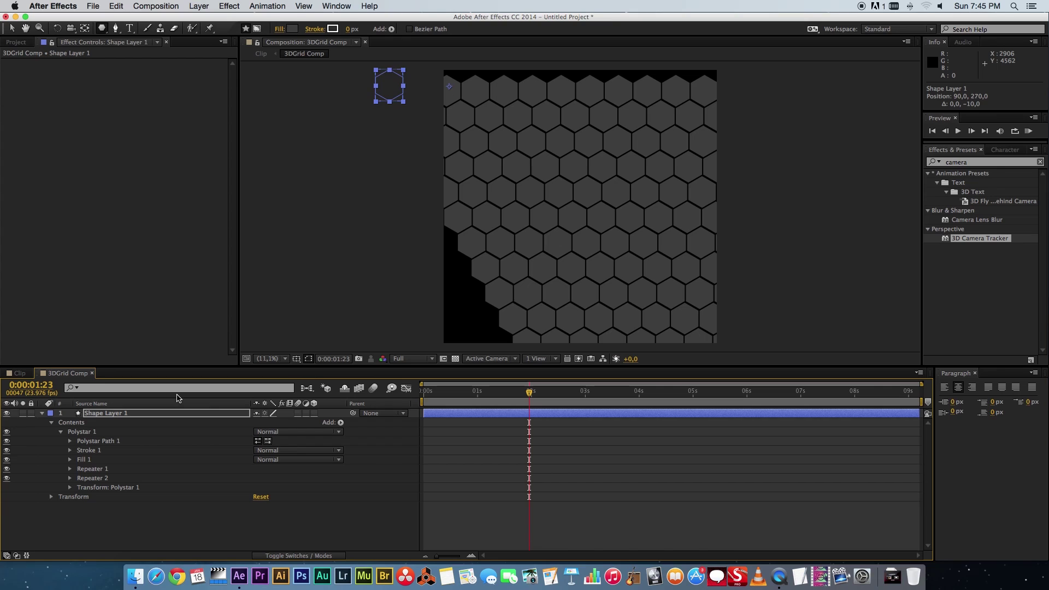
key("shift+Left")
key("shift+Left")
key("shift+Left")
key("shift+Left")
key("shift+Left")
key("shift+Left")
key("shift+Left")
key("shift+Left")
key("shift+Left")
key("shift+Left")
key("shift+Left")
key("shift+Left")
key("shift+Left")
key("shift+Left")
key("shift+Left")
key("shift+Left")
key("shift+Left")
key("shift+Left")
key("shift+Left")
key("shift+Left")
key("shift+Left")
key("shift+Left")
key("shift+Left")
key("shift+Left")
key("shift+Left")
key("shift+Left")
key("shift+Left")
key("shift+Left")
key("shift+Left")
key("shift+Up")
key("shift+Up")
key("shift+Up")
key("shift+Up")
key("shift+Up")
key("shift+Up")
key("shift+Up")
key("shift+Up")
key("shift+Up")
key("shift+Left")
key("shift+Left")
key("shift+Left")
key("shift+Left")
key("shift+Left")
key("shift+Left")
key("shift+Left")
key("shift+Left")
key("shift+Left")
key("shift+Left")
key("shift+Left")
key("shift+Left")
key("shift+Left")
key("shift+Left")
key("shift+Left")
key("shift+Left")
key("shift+Left")
key("shift+Left")
key("shift+Left")
key("shift+Left")
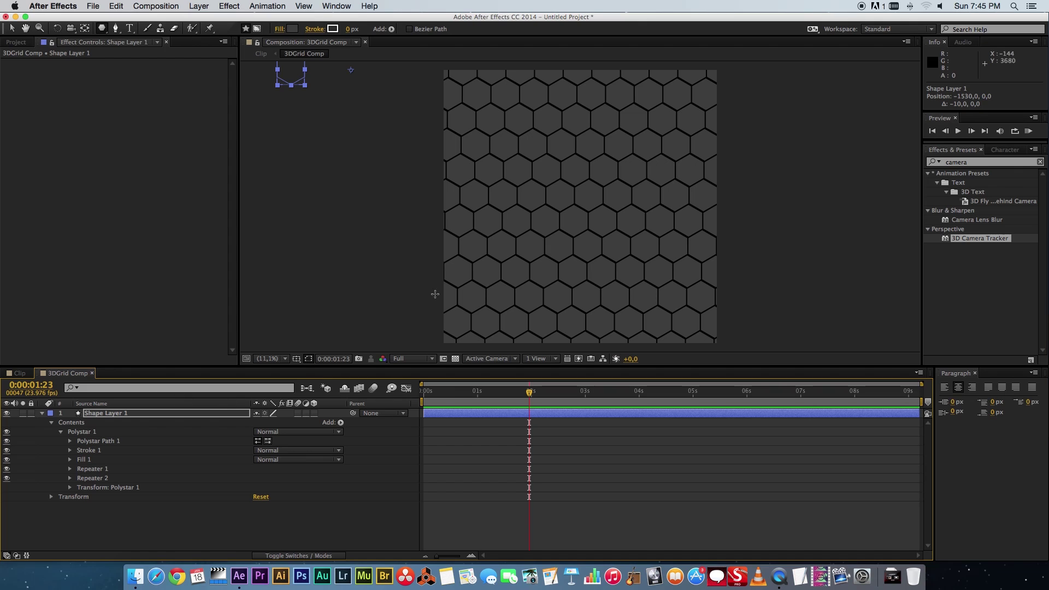
- Check how the hexagon grid lies on the road in the Clip composition and reopen 3DGrid Comp
left_click(22, 376)
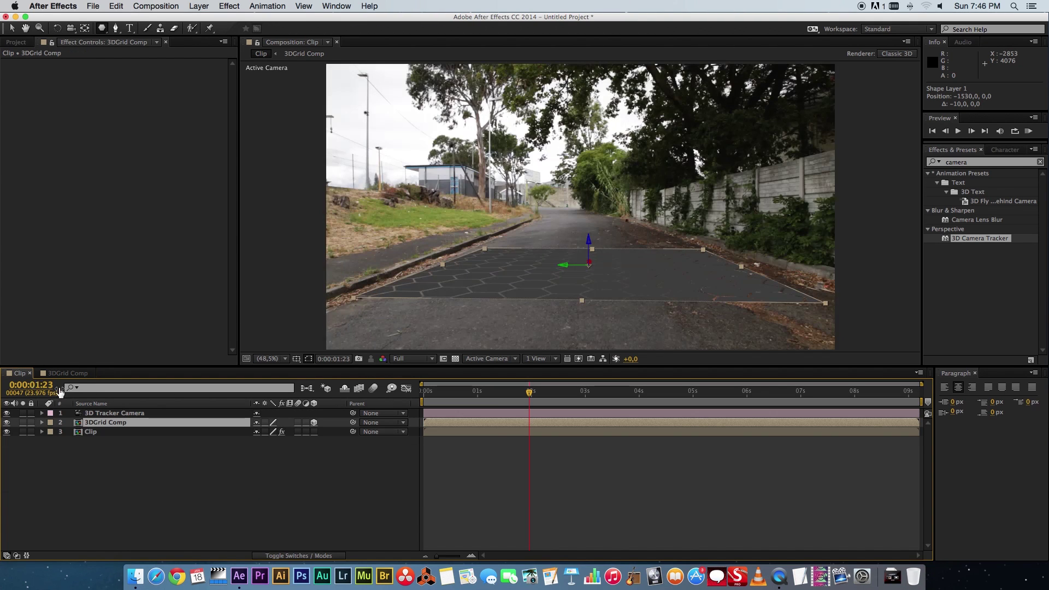
left_click(258, 461)
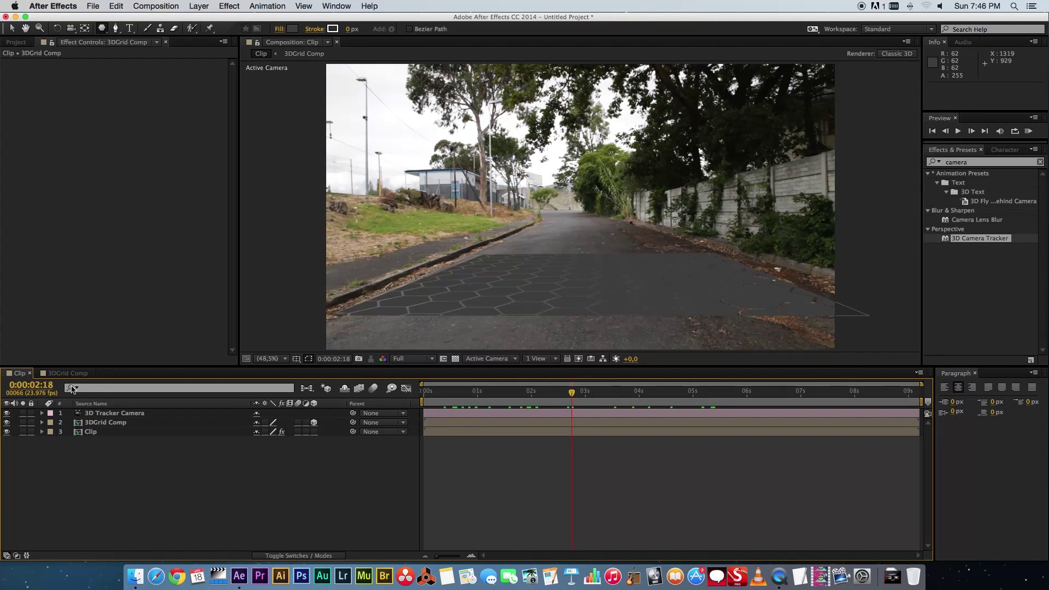
double_click(109, 423)
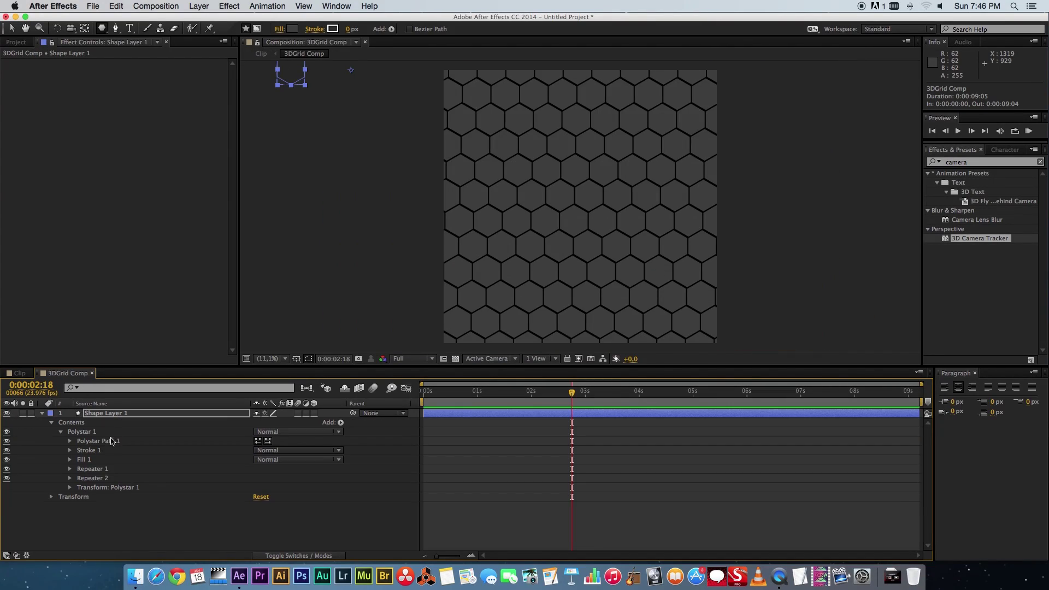
- Change the color of Fill 1 in Polystar 1 to white
left_click(44, 416, "super")
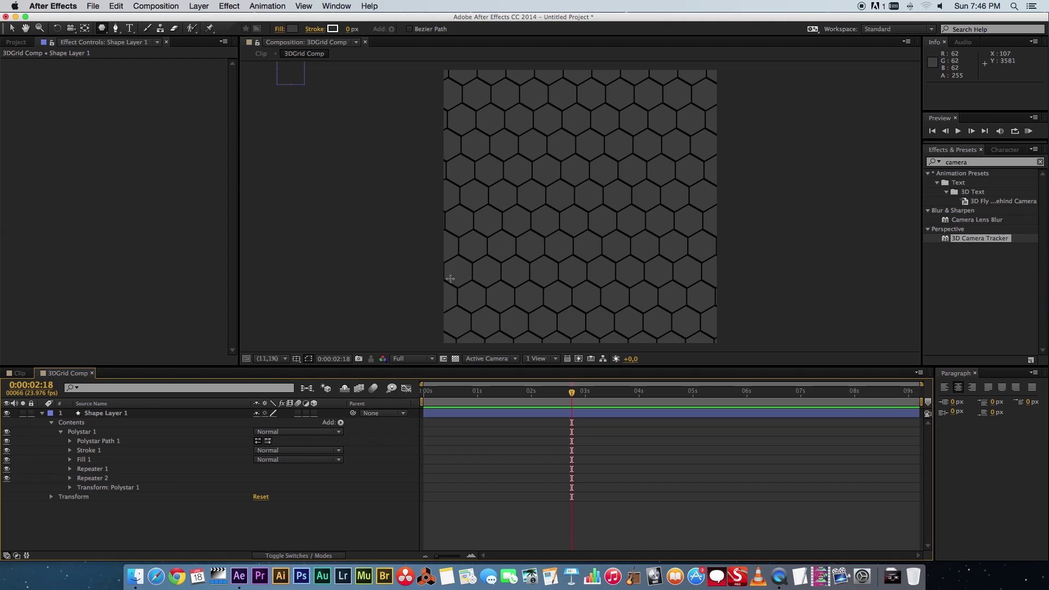
left_click(69, 460)
left_click(259, 488)
left_click_drag(175, 332, 42, 262)
left_click(321, 291)
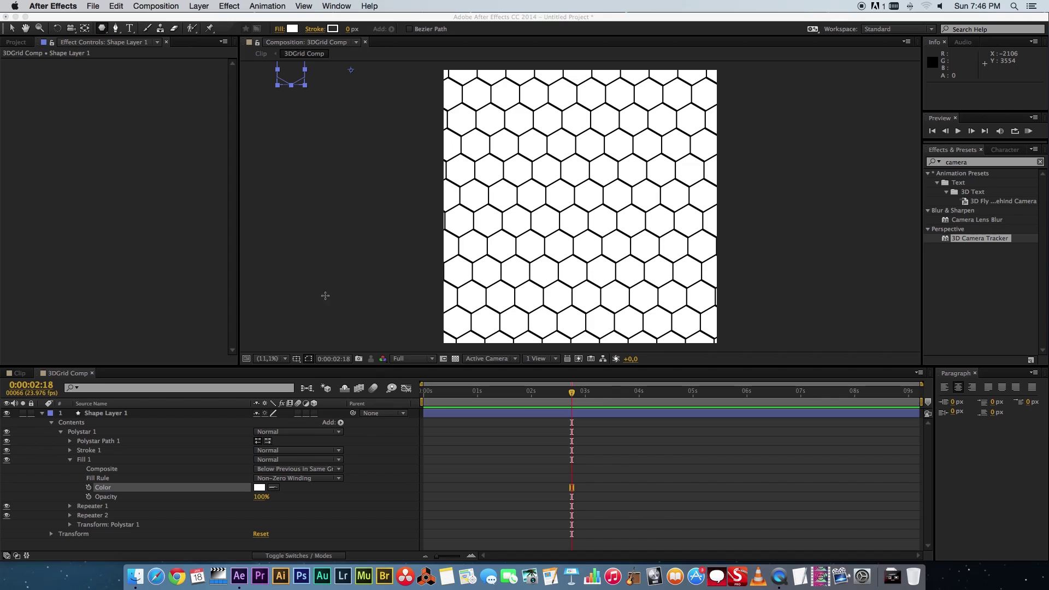
left_click(69, 459)
- Lower the opacity of Stroke 1 in Polystar 1
left_click(70, 451)
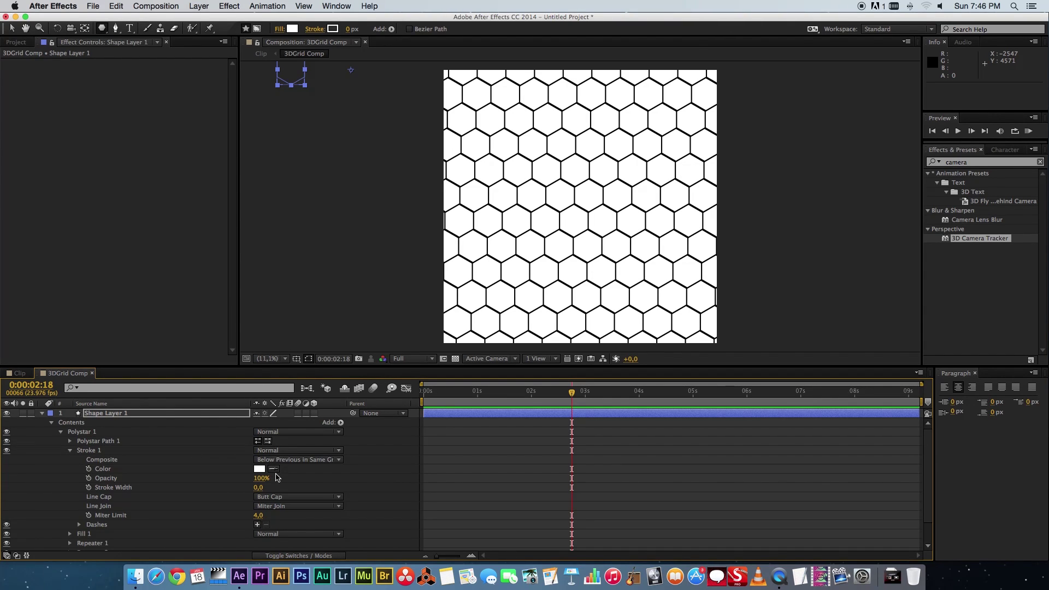
left_click_drag(258, 479, 165, 470)
left_click(70, 450)
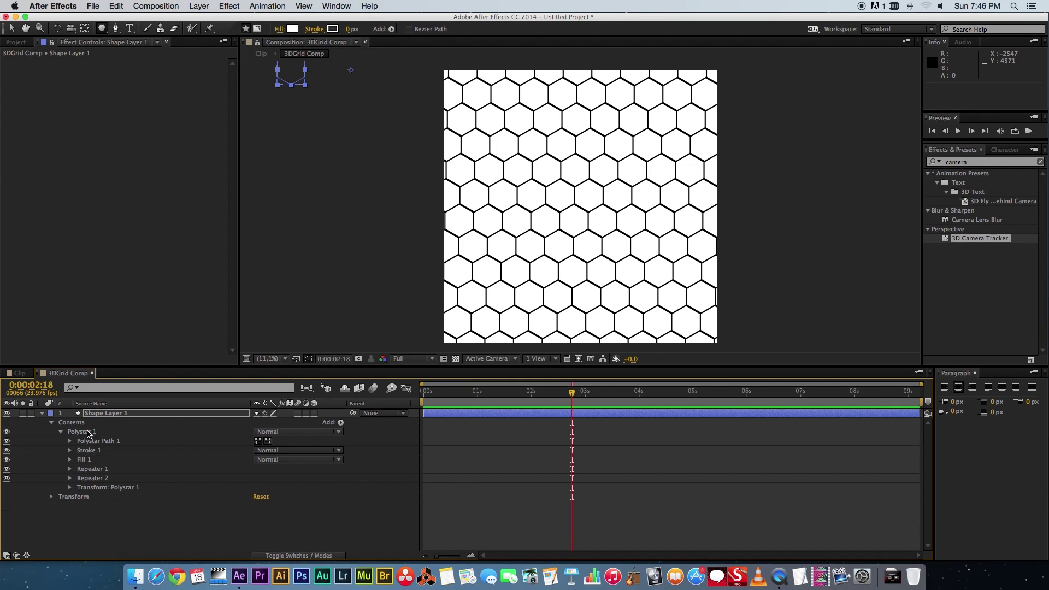
- Check the white grid in the Clip composition and pre-compose Shape Layer 1 in 3DGrid Comp as Hexagon
left_click(20, 374)
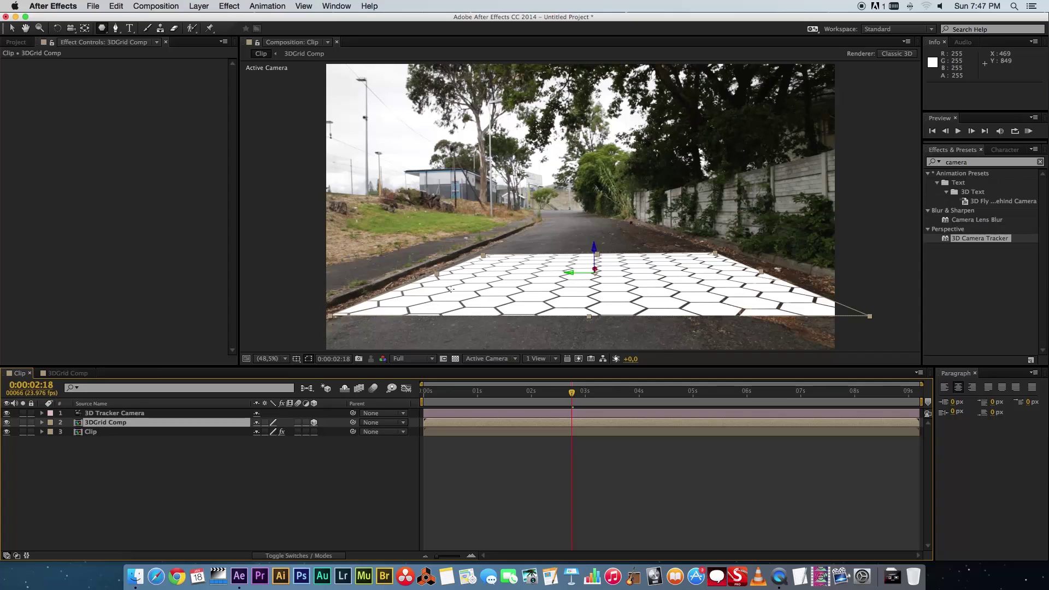
left_click(68, 374)
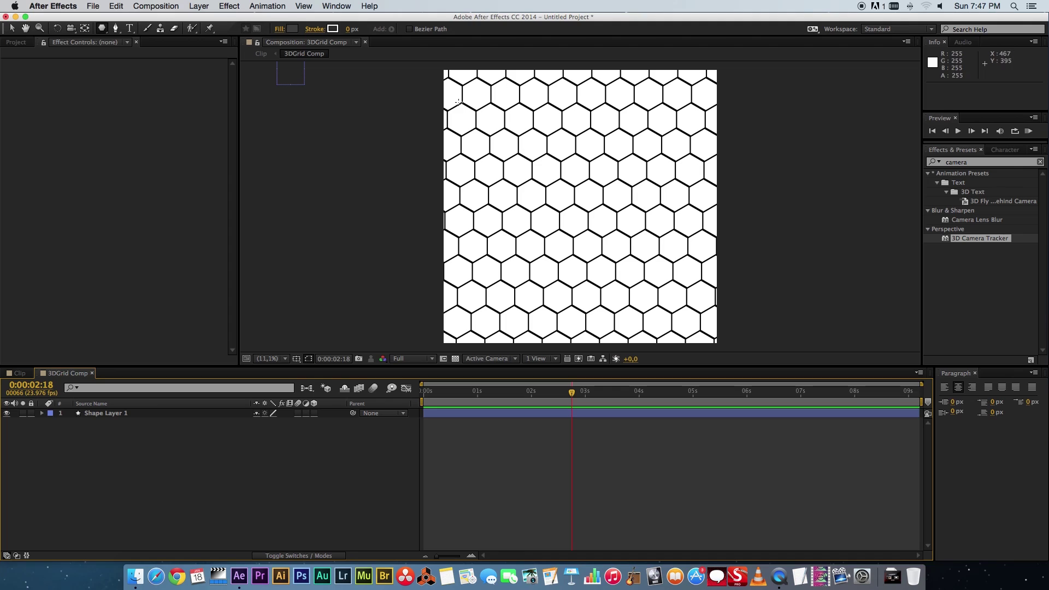
right_click(109, 414)
left_click(144, 468)
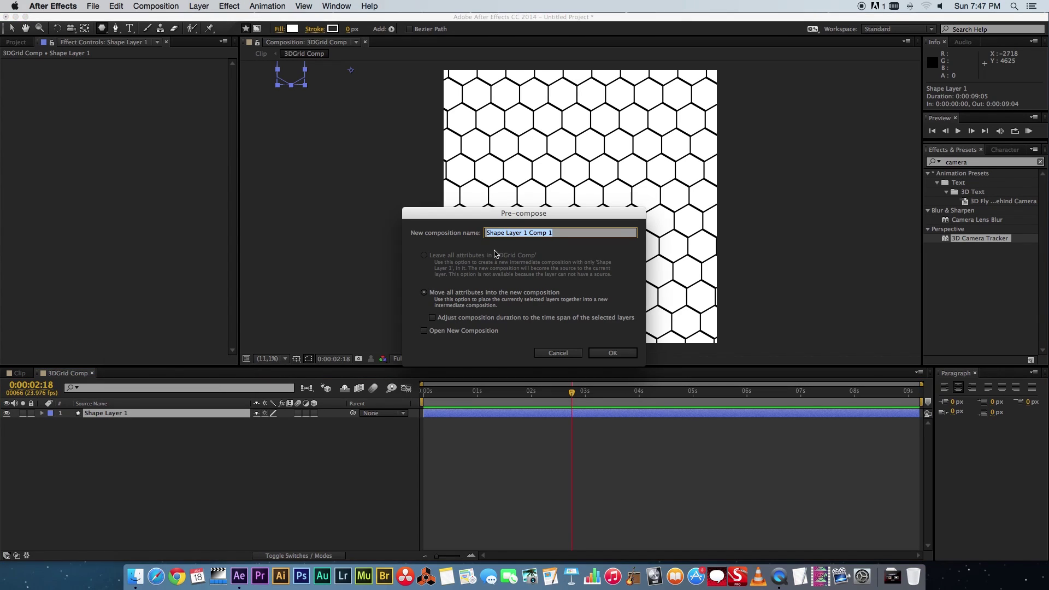
left_click(545, 234)
left_click_drag(561, 233, 463, 228)
type("Hexagon")
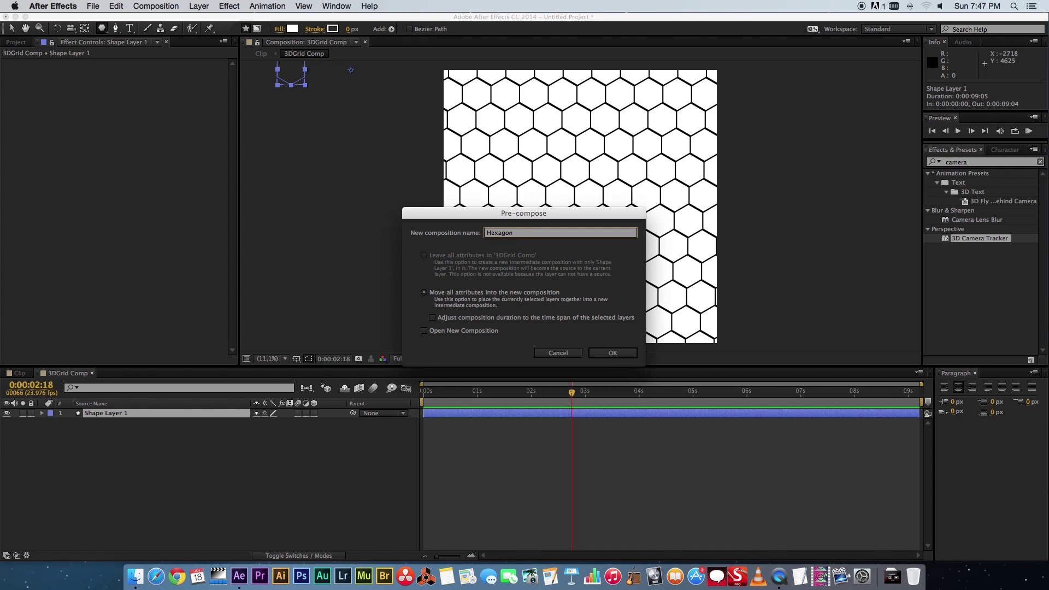
key("Return")
- Review the nested Hexagon, 3DGrid Comp and Clip compositions, ending in the Hexagon composition
double_click(84, 415)
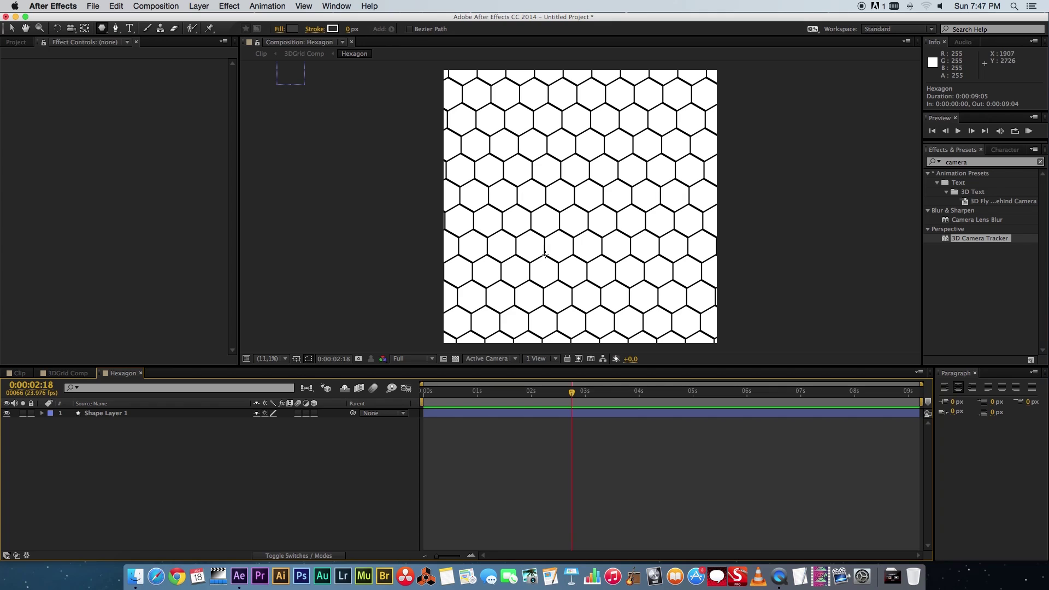
left_click(70, 374)
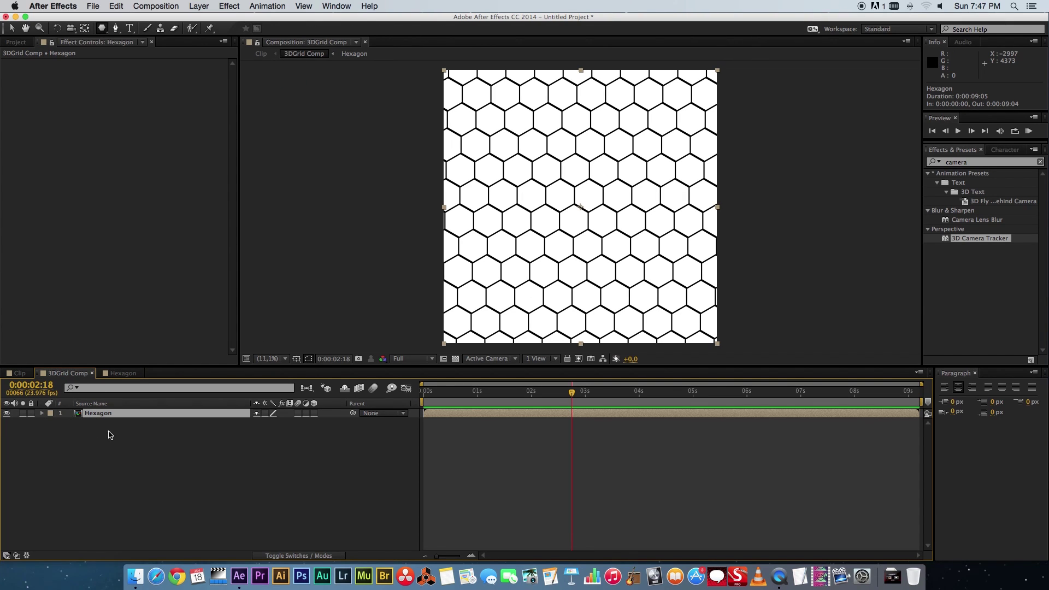
left_click(17, 374)
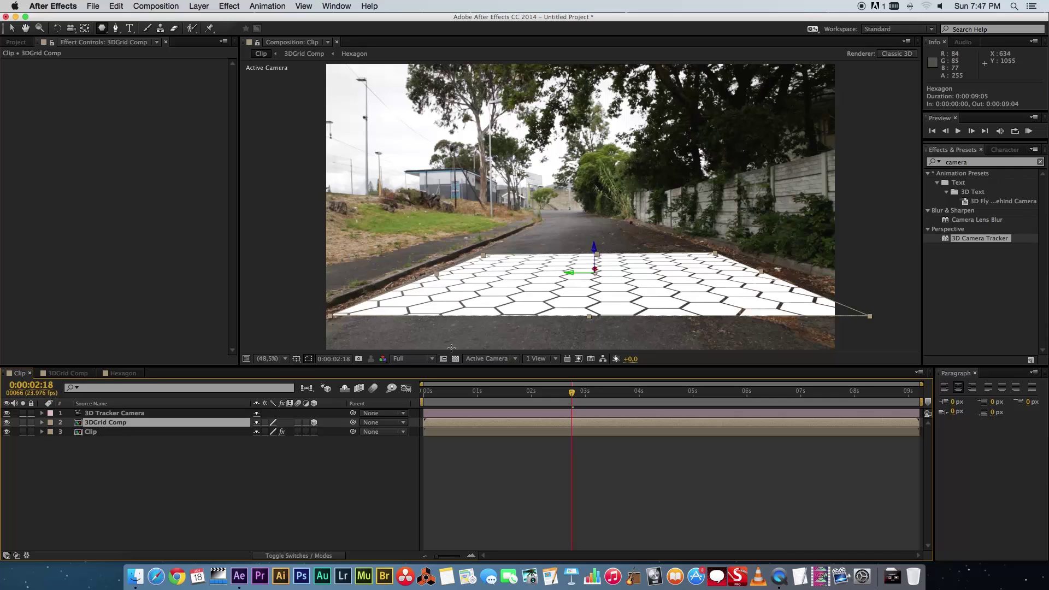
left_click(70, 374)
left_click(123, 374)
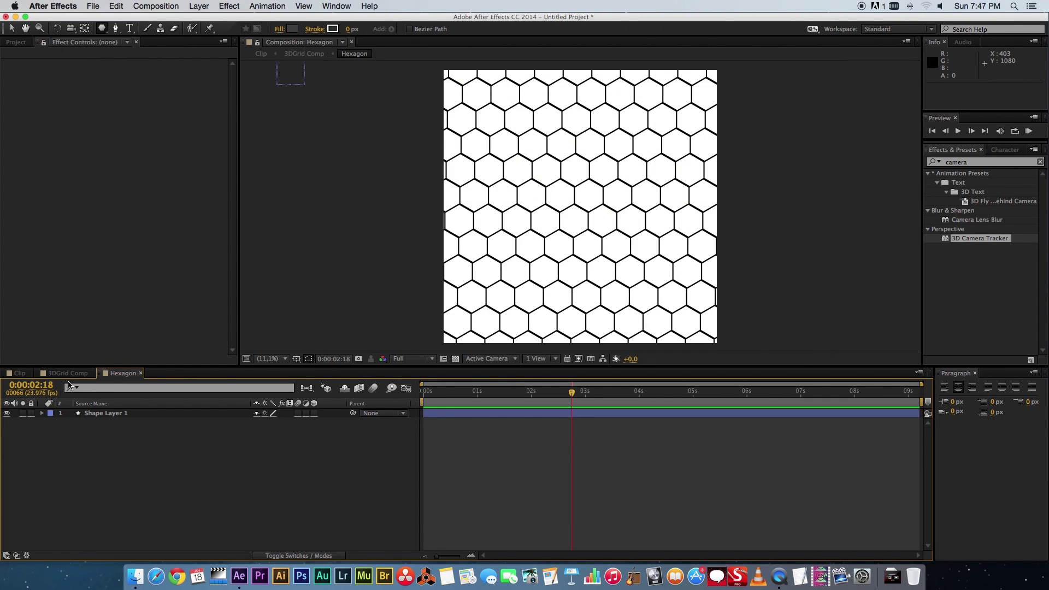
- Scale Shape Layer 1 in the Hexagon composition to 50%
left_click(101, 414)
left_click(42, 414)
left_click(42, 413)
key("s")
left_click_drag(268, 423, 243, 423)
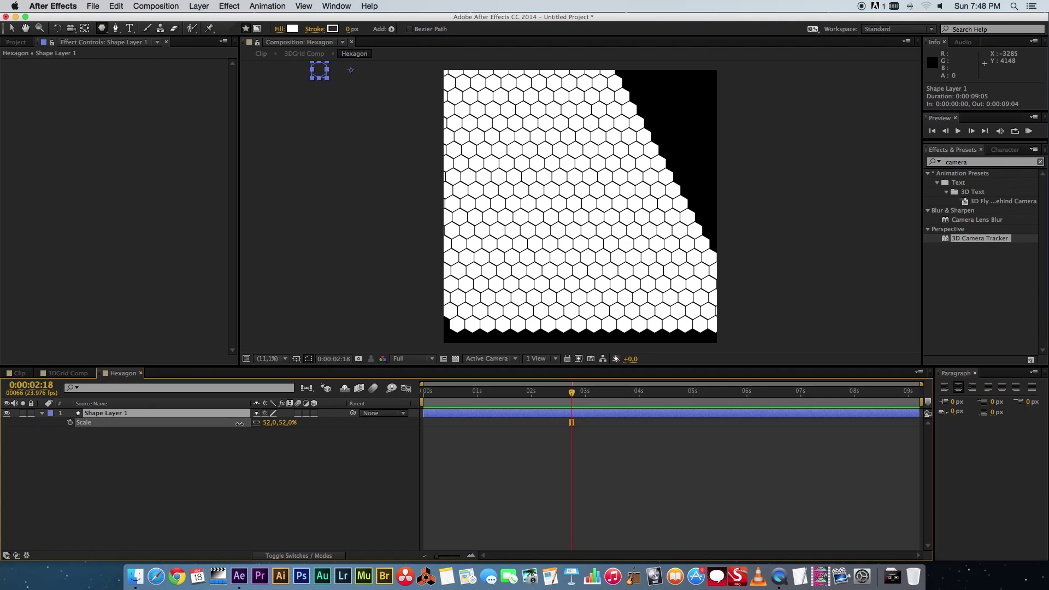
left_click(269, 422)
type("50")
key("Return")
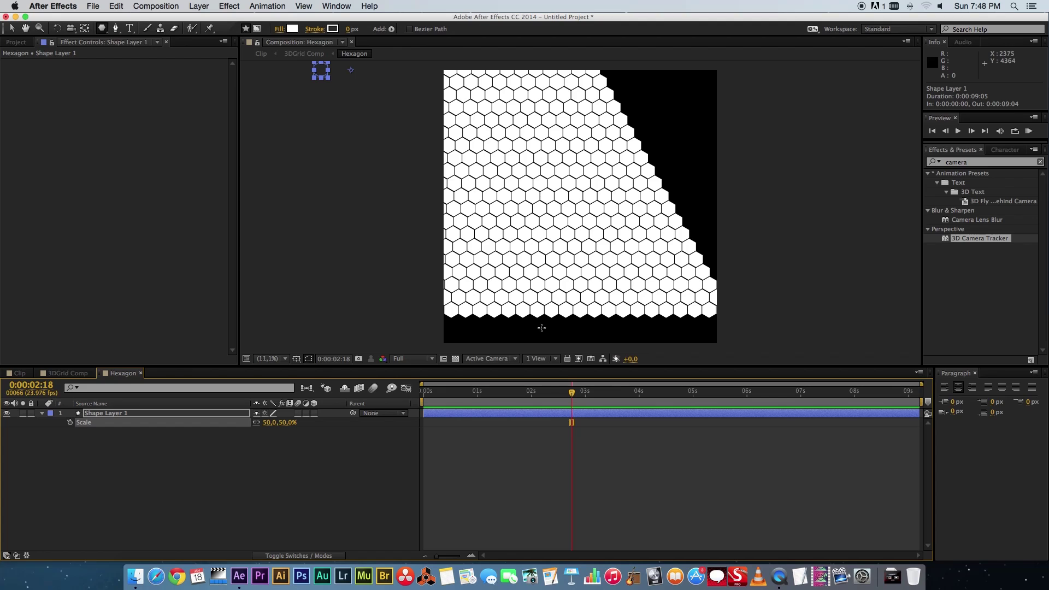
- Set the copies of both Repeater 1 and Repeater 2 in Shape Layer 1's Polystar 1 to 30
left_click(42, 414)
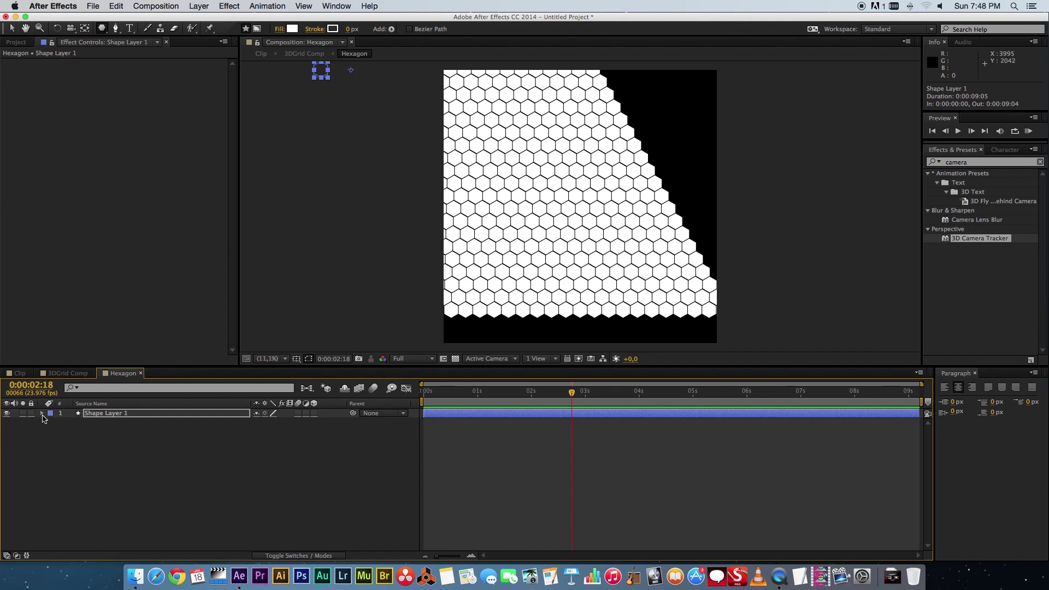
left_click(42, 414)
left_click(51, 432)
left_click(51, 422)
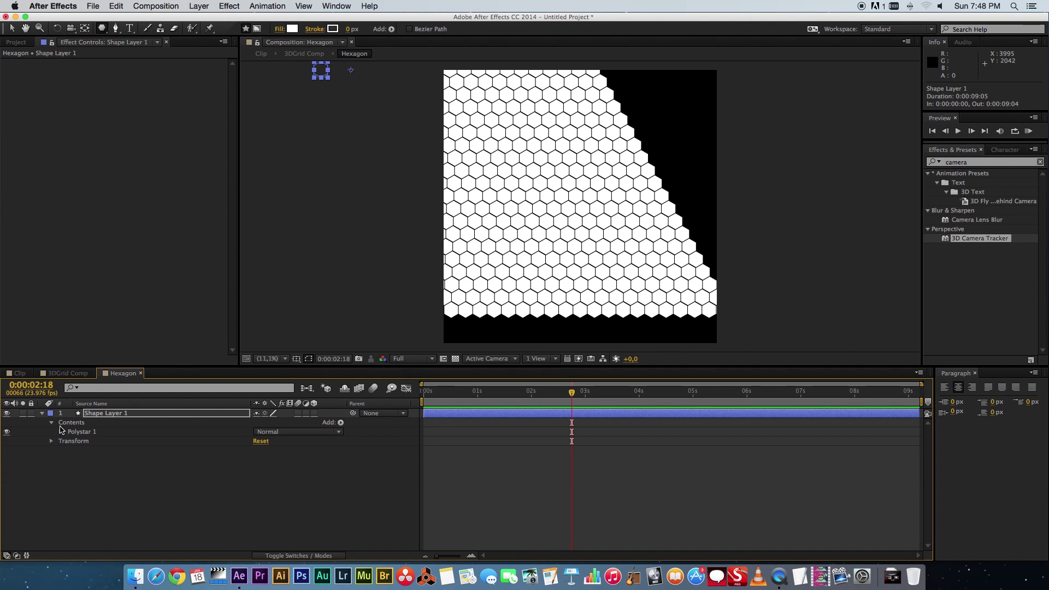
left_click(61, 432)
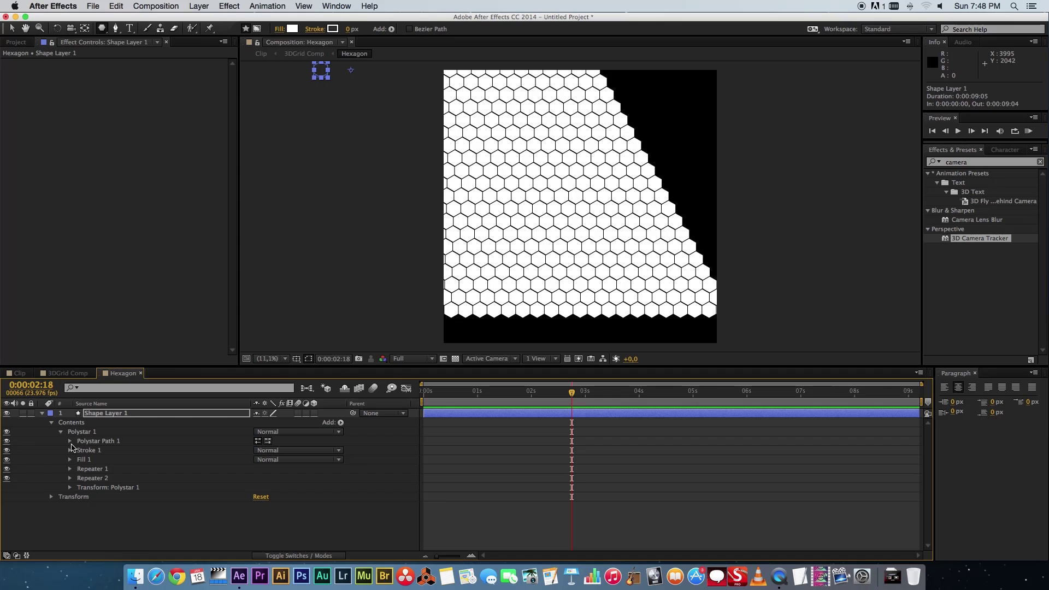
left_click(70, 469)
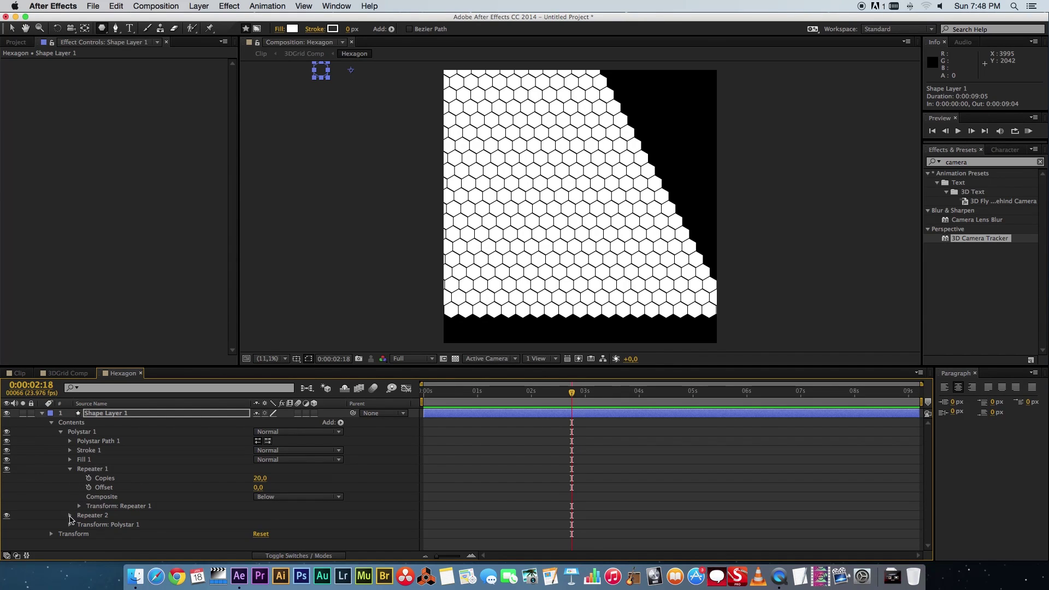
left_click(71, 516)
left_click(263, 472)
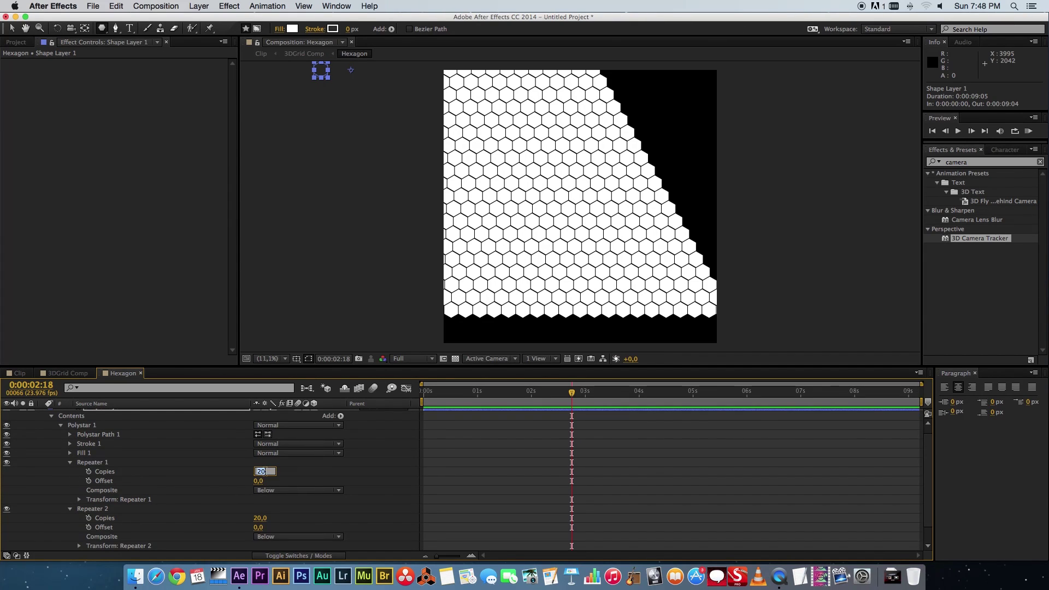
type("30")
key("Return")
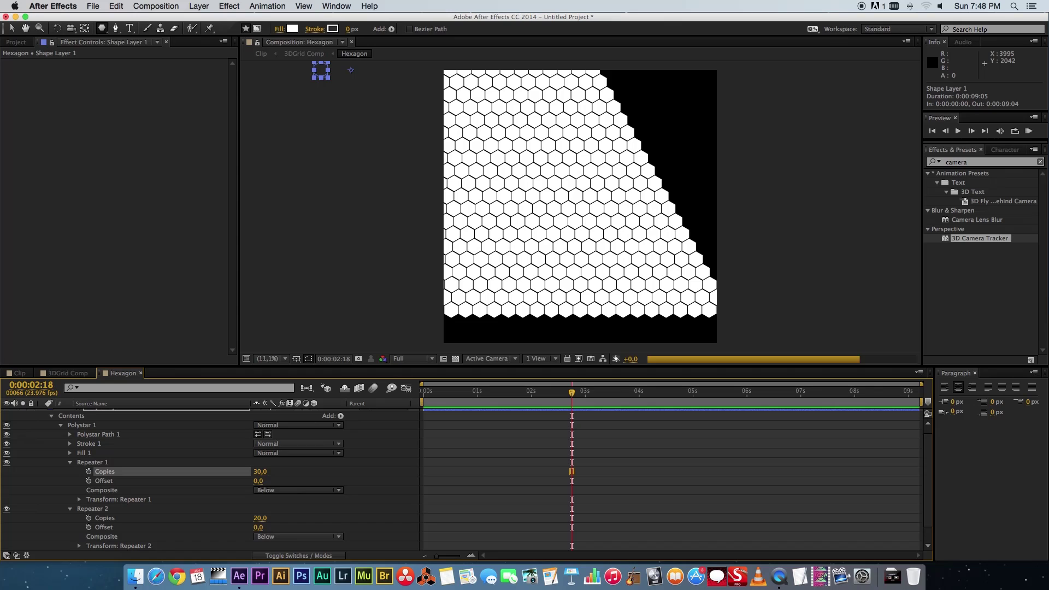
left_click(259, 518)
type("30")
key("Return")
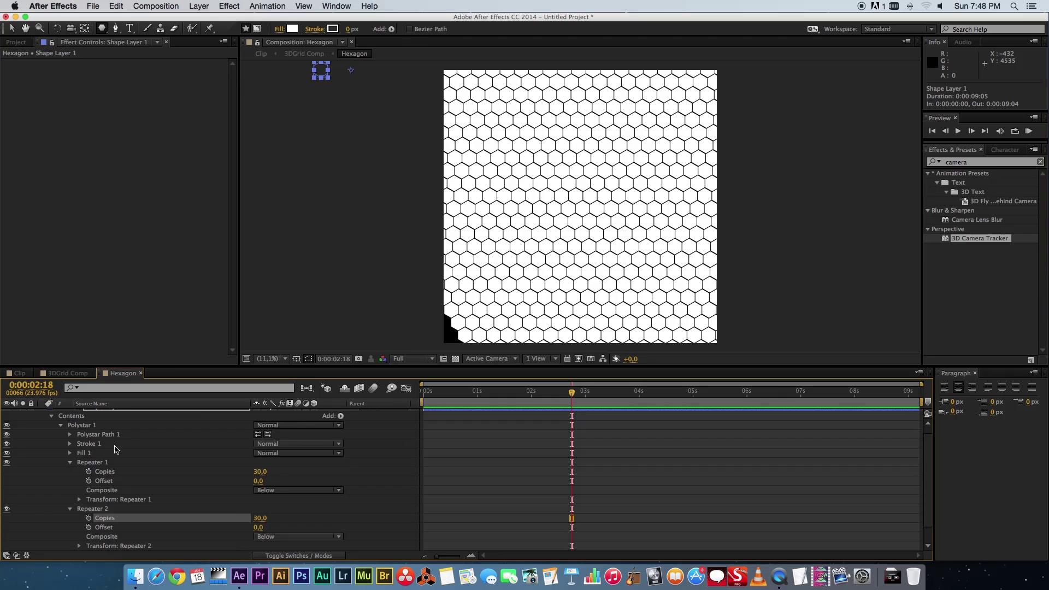
- Move Shape Layer 1 left to an X position of about -1953 so the hexagons fill the whole Hexagon composition
left_click(51, 417)
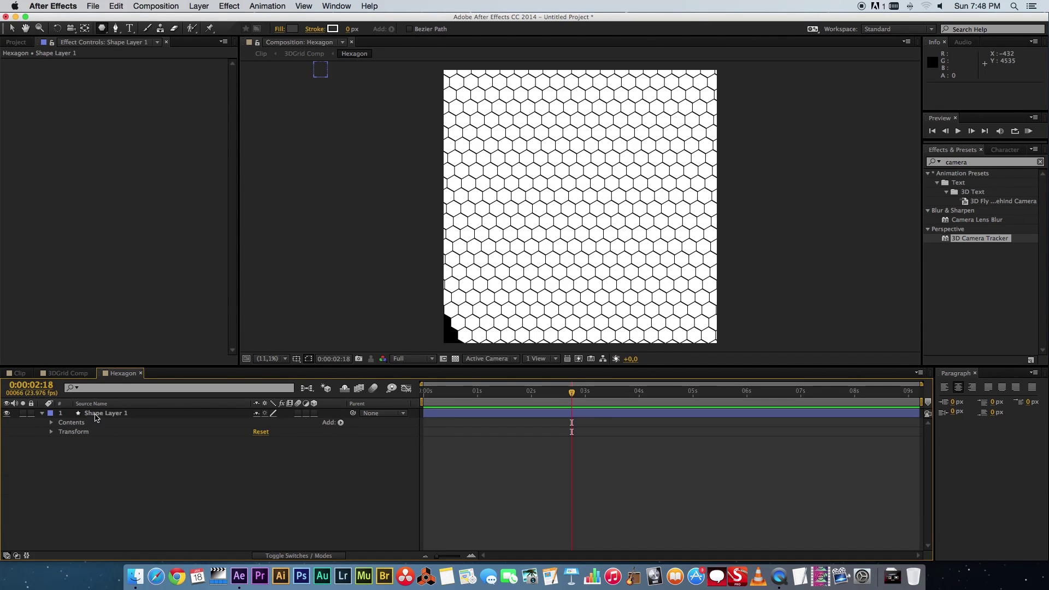
left_click(94, 415)
key("shift+Left")
key("shift+Left")
key("shift+Left")
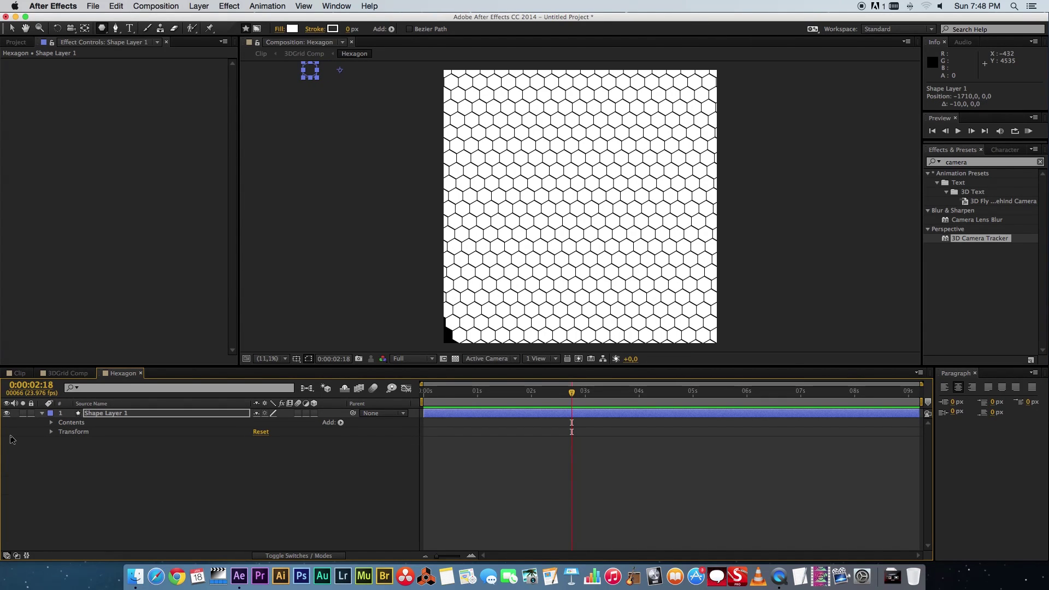
key("shift+Left")
key("shift+Left")
key("shift+Left")
key("shift+Left")
key("shift+Left")
key("shift+Left")
key("shift+Left")
key("shift+Left")
key("shift+Left")
key("shift+Left")
key("shift+Left")
key("shift+Left")
key("shift+Left")
key("shift+Left")
key("shift+Left")
key("shift+Left")
key("shift+Left")
key("shift+Left")
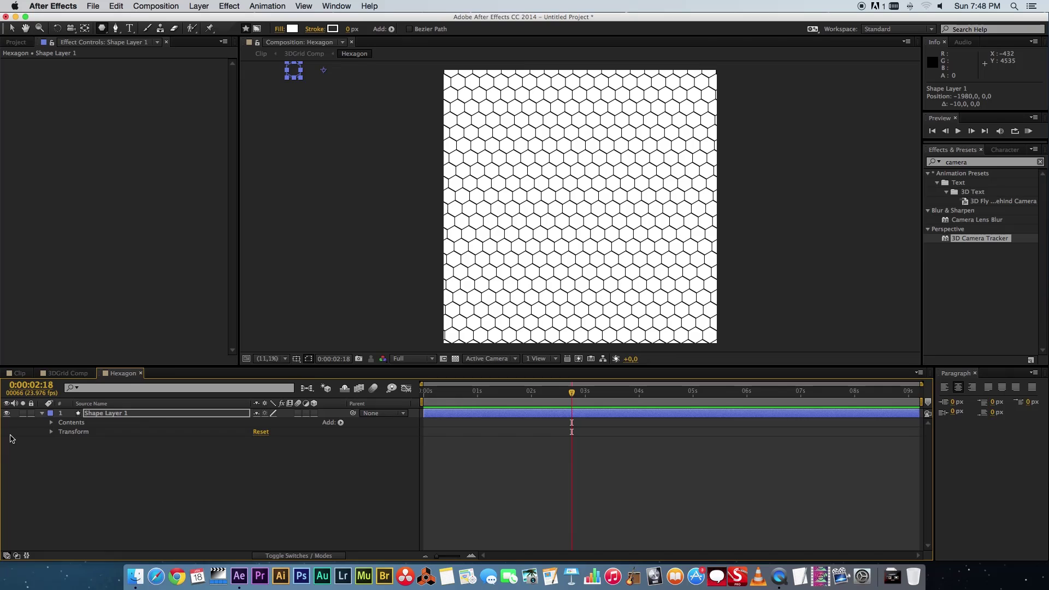
key("Right")
key("Right")
key("Right")
key("Right")
key("Right")
key("Right")
key("Right")
key("Right")
key("Right")
key("Right")
key("Right")
key("Right")
key("Right")
key("Right")
key("Right")
key("Right")
key("Right")
key("Right")
key("Right")
key("Right")
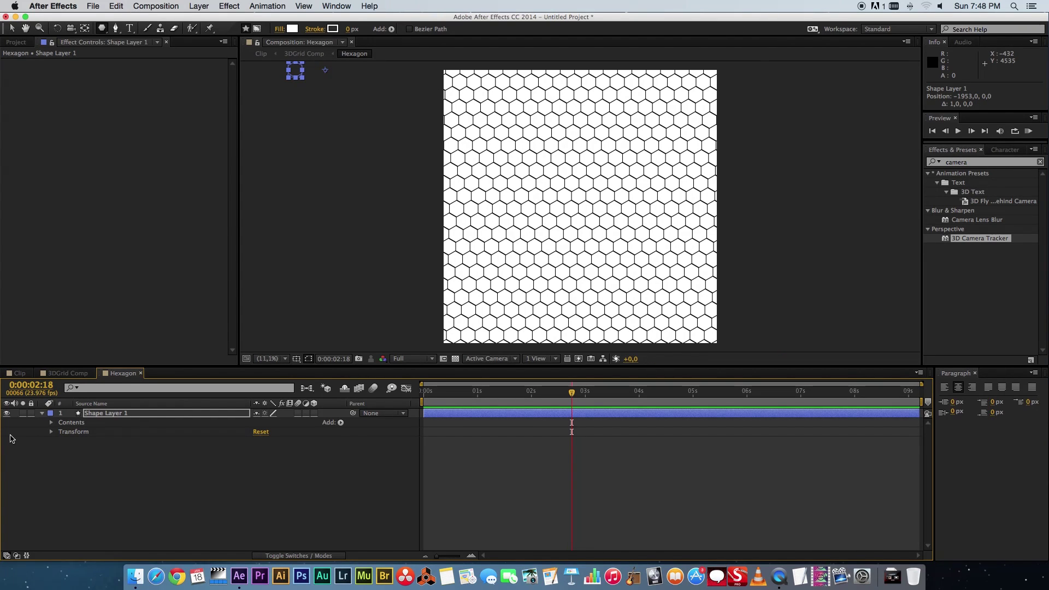
left_click(139, 463)
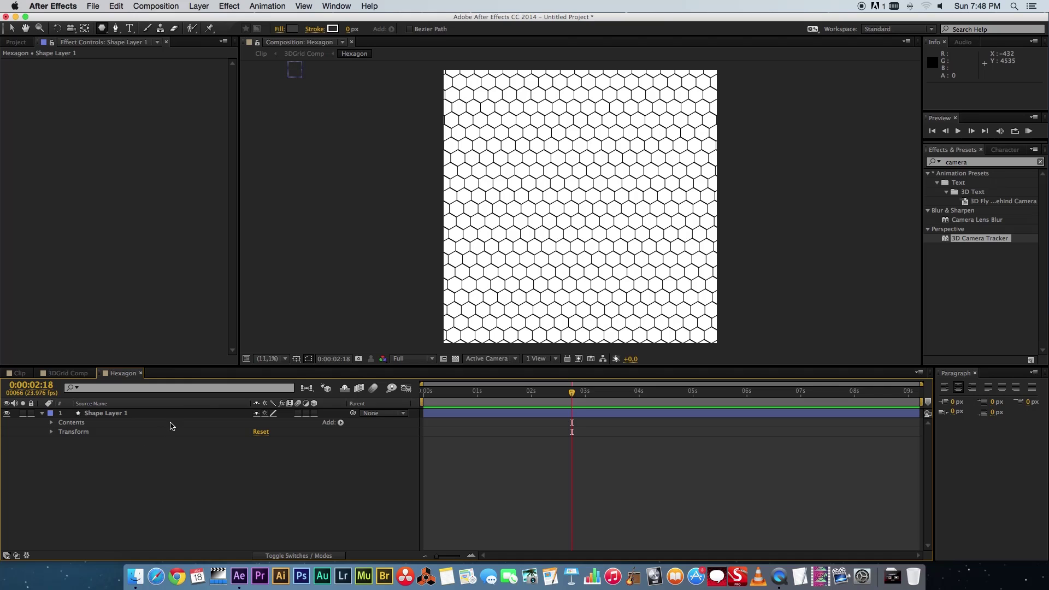
- Check the tracked grid in the Clip composition at 0:00:05:00 and set the current time to 0:00:03:00
left_click(21, 373)
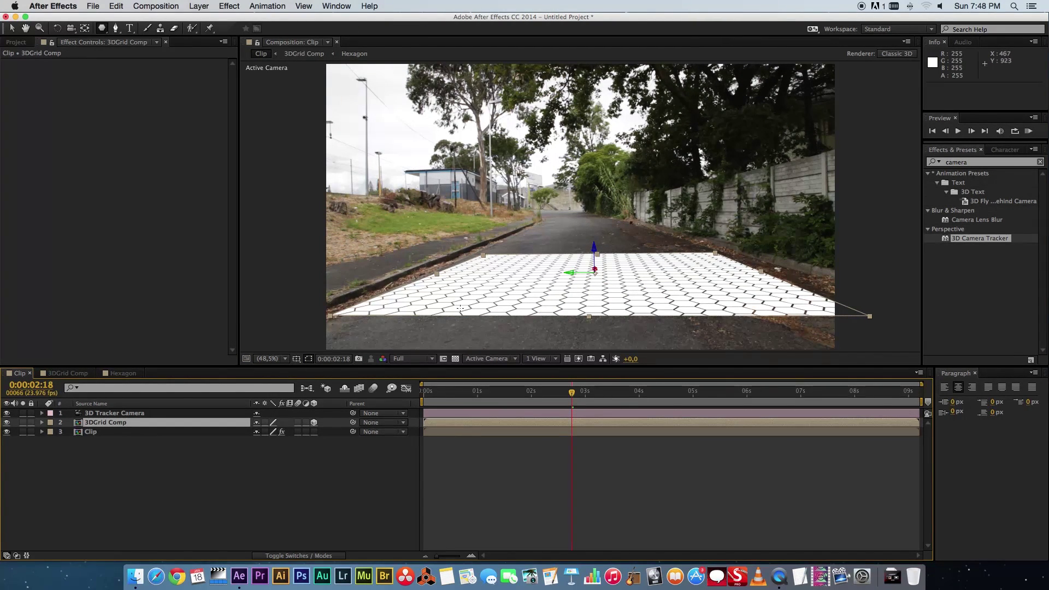
left_click_drag(572, 393, 689, 393)
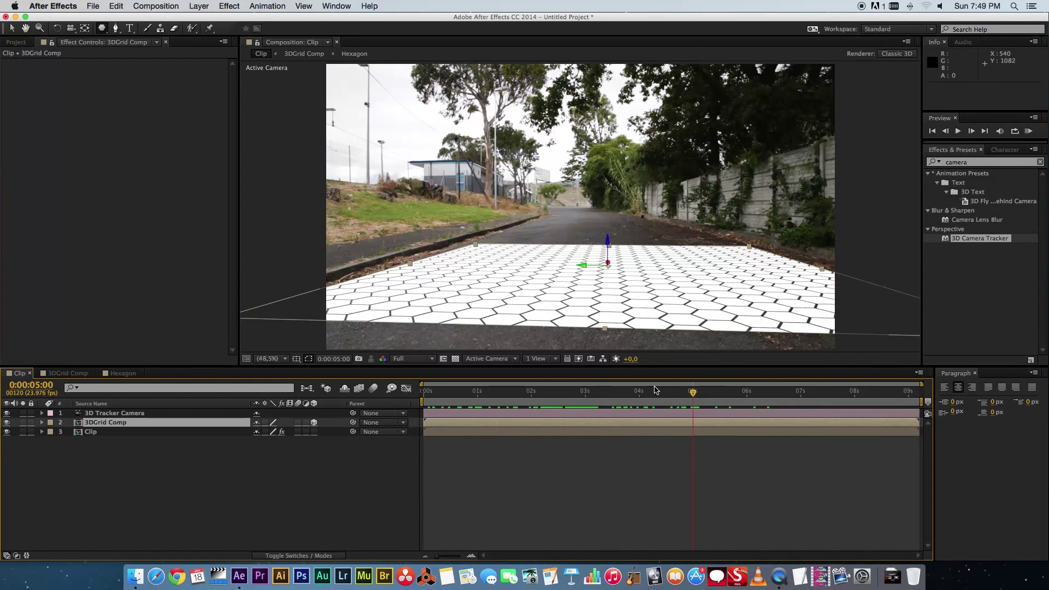
left_click(589, 393)
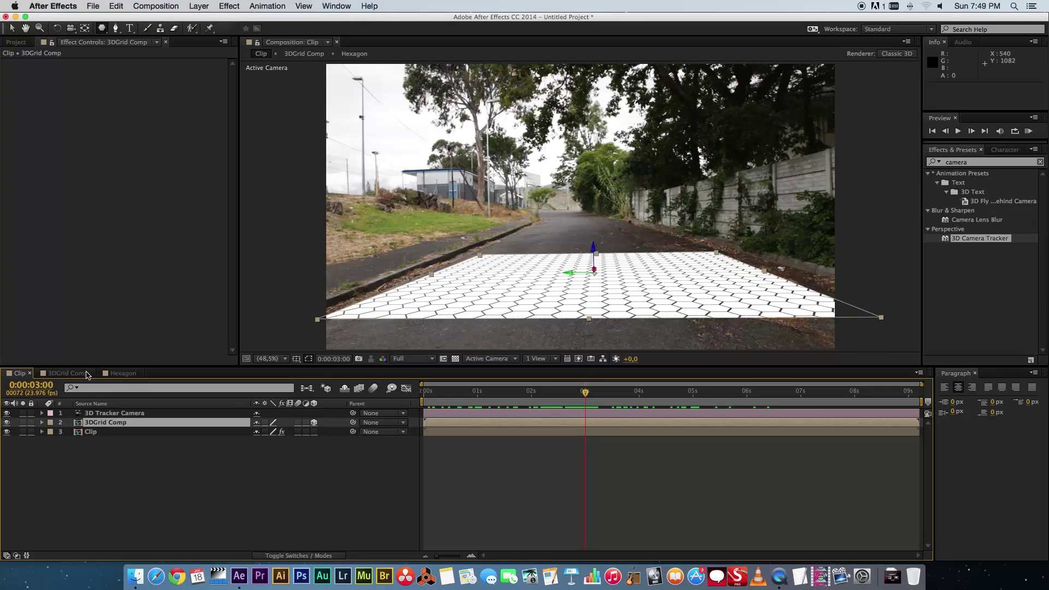
- Add a full-size elliptical mask to the Hexagon layer in 3DGrid Comp
left_click(69, 373)
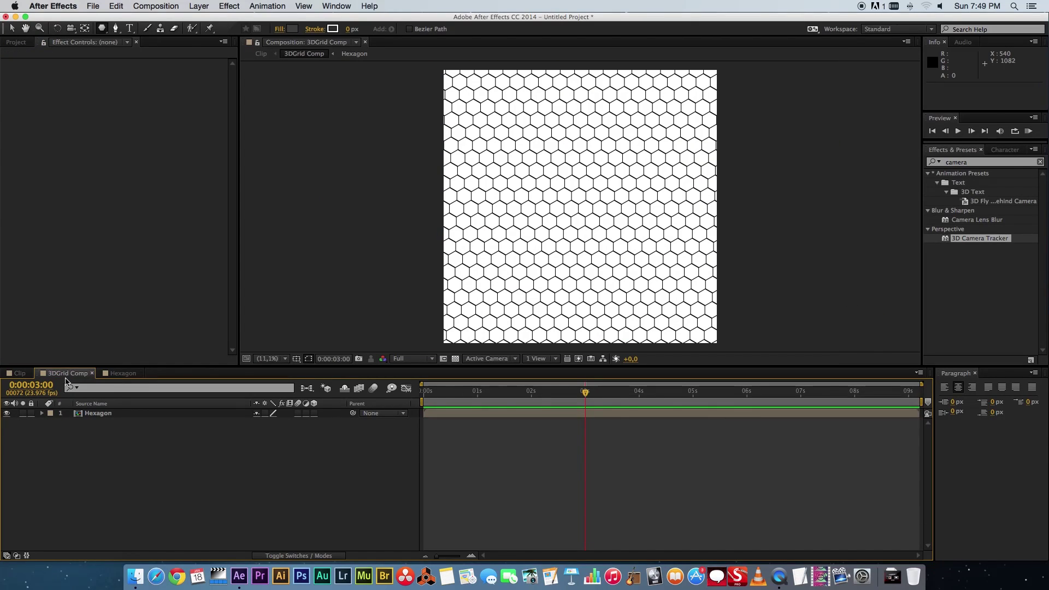
left_click(106, 414)
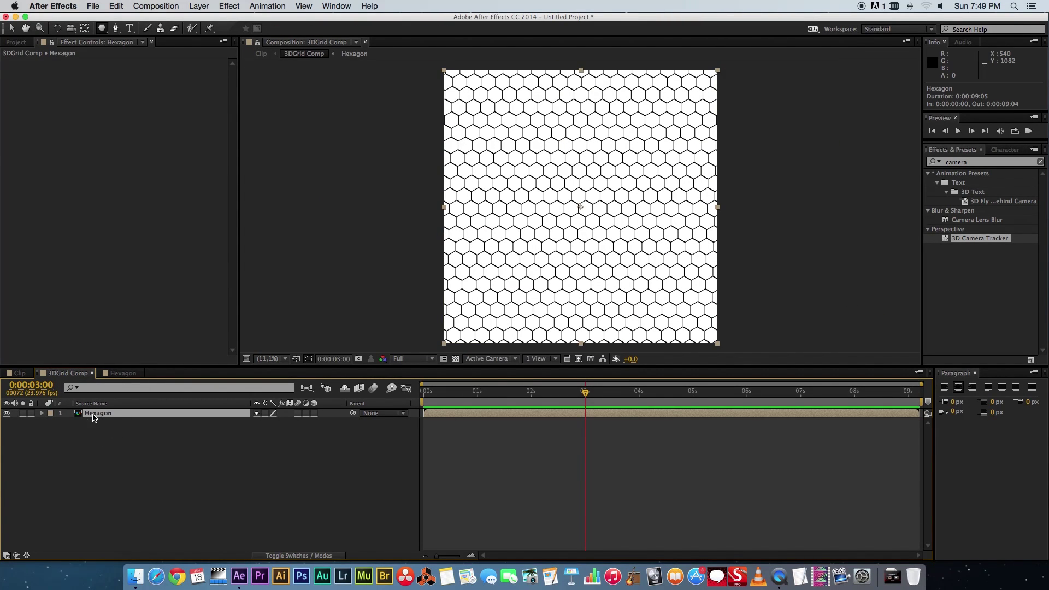
left_click_drag(102, 28, 145, 57)
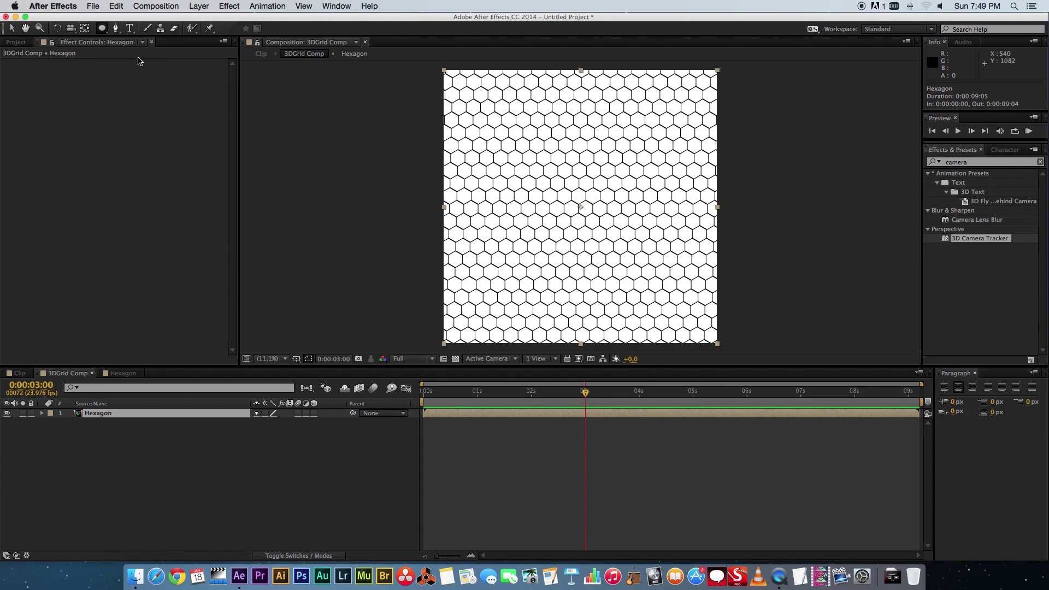
double_click(102, 28)
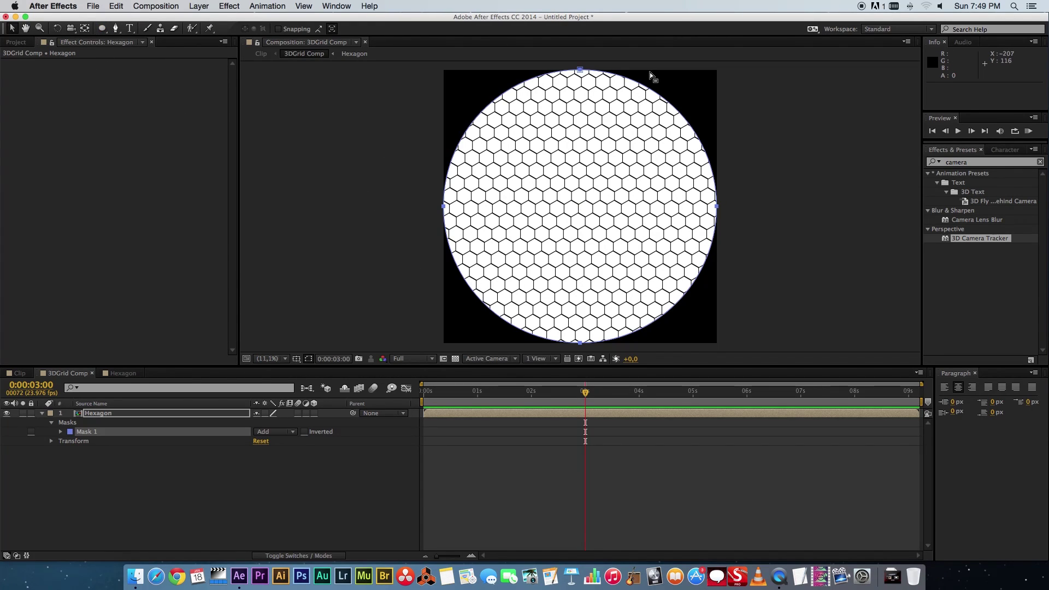
- Set Mask 1's feather to 250 pixels and check the soft-edged grid in the Clip composition
left_click(60, 432)
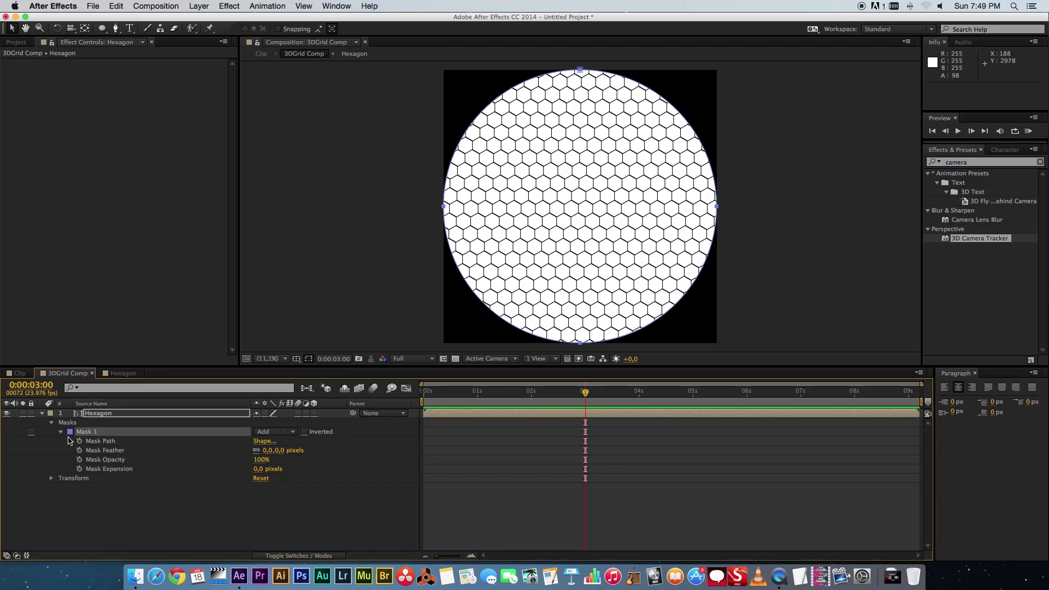
left_click(268, 451)
type("250")
key("Return")
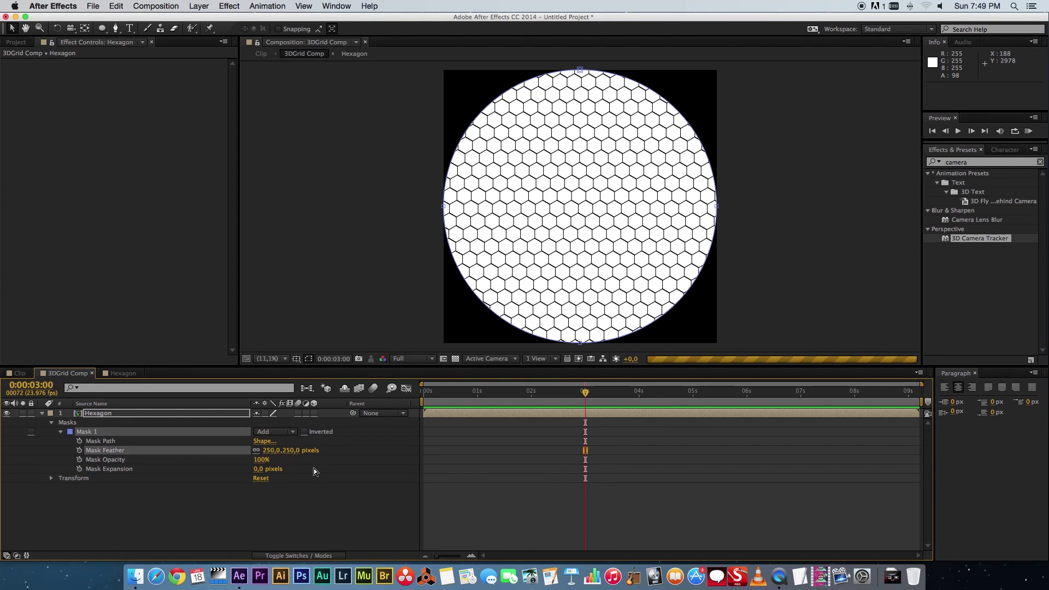
left_click(207, 522)
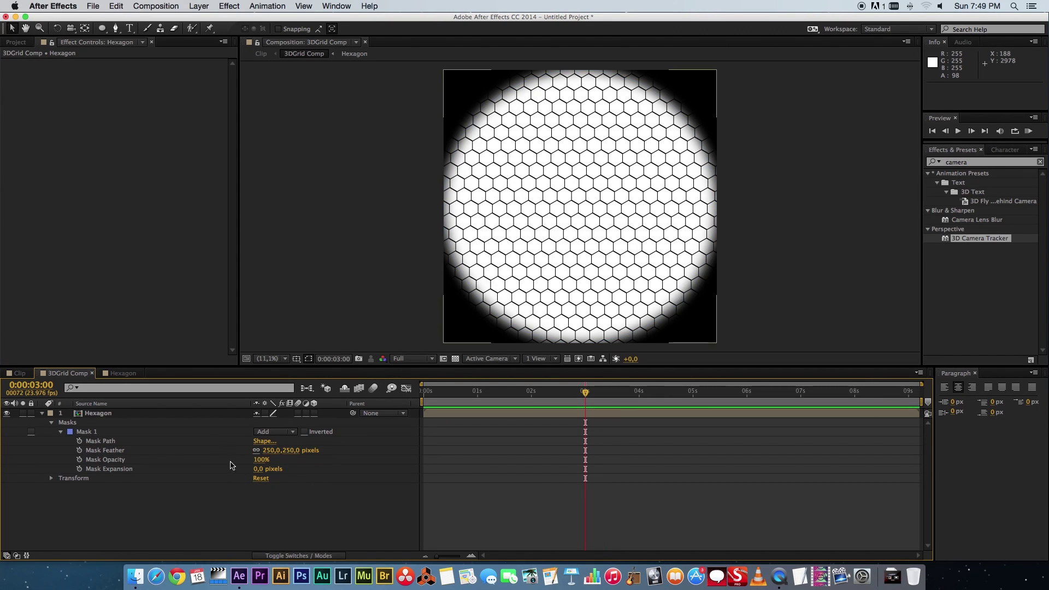
left_click(20, 374)
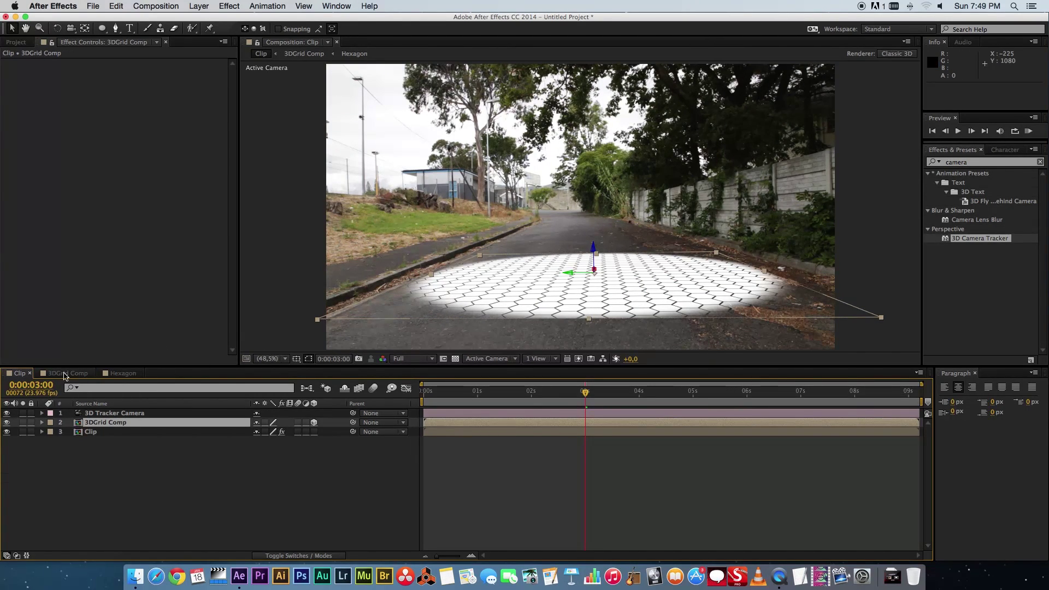
- Reduce Mask 1's expansion to -191 pixels in 3DGrid Comp and set the preview resolution to Third
left_click(74, 375)
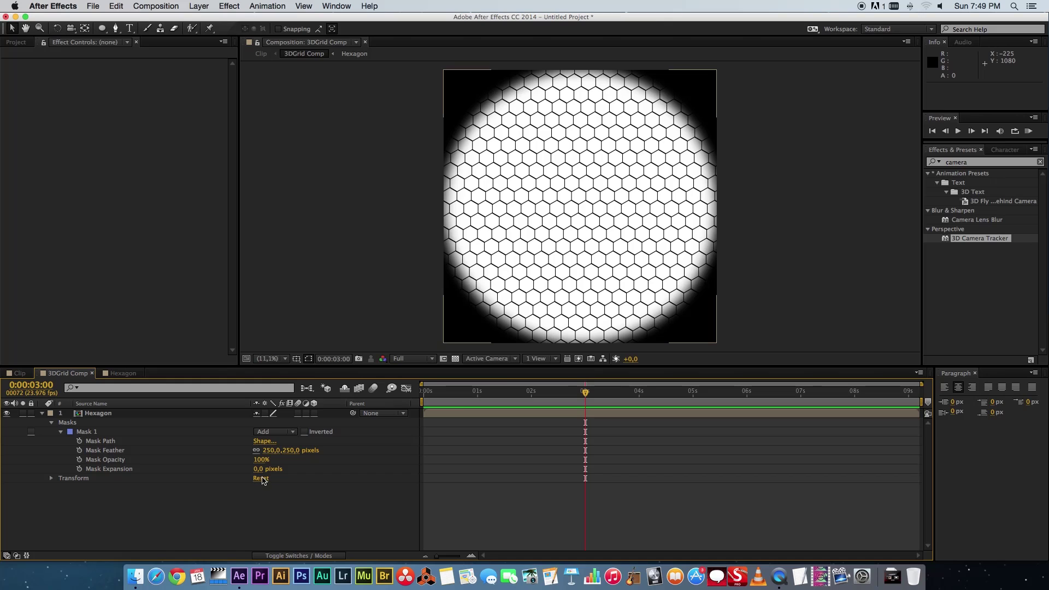
mouse_move(257, 469)
left_mouse_down()
mouse_move(224, 470)
mouse_move(262, 473)
left_mouse_up()
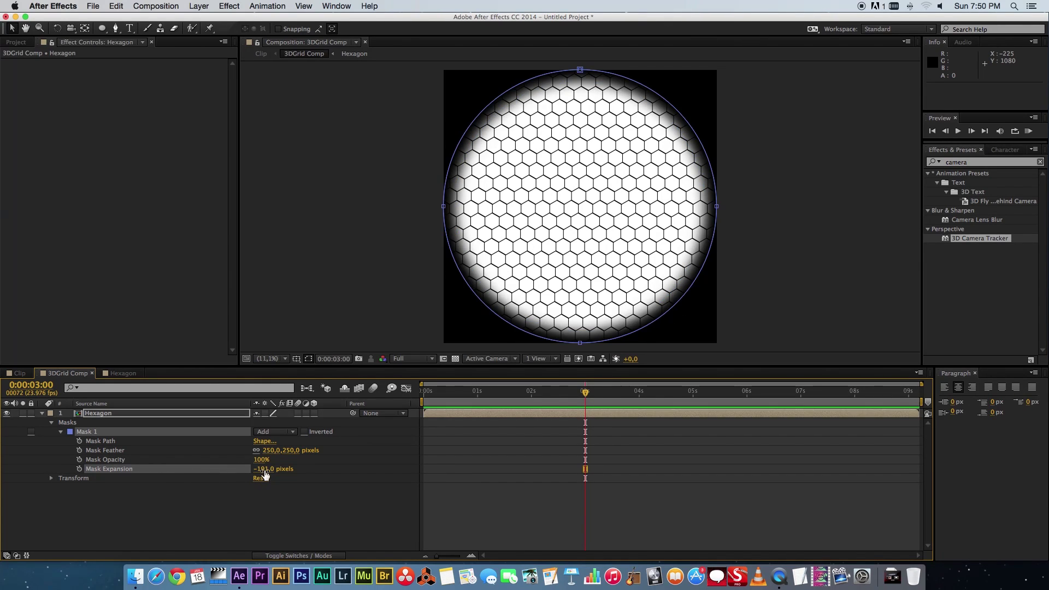
left_click(411, 361)
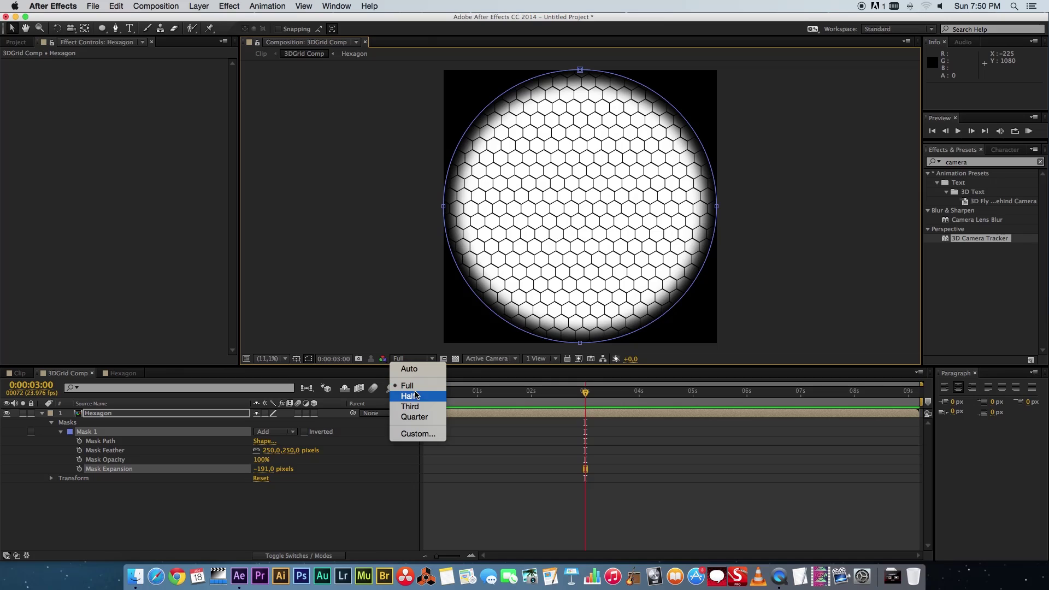
left_click(414, 405)
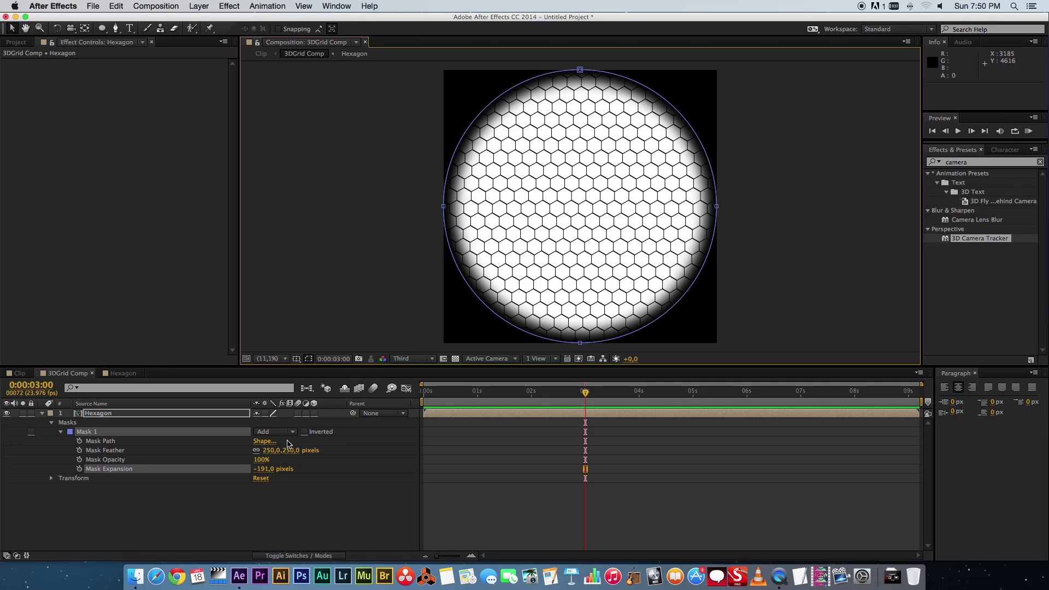
- Set Mask 1's expansion to -2400 pixels to hide the grid completely and keyframe it at 0:00:03:00
left_click(105, 450, "shift")
left_click_drag(273, 469, 170, 473)
mouse_move(267, 474)
left_mouse_down()
mouse_move(164, 476)
mouse_move(260, 473)
left_mouse_up()
left_click(267, 470)
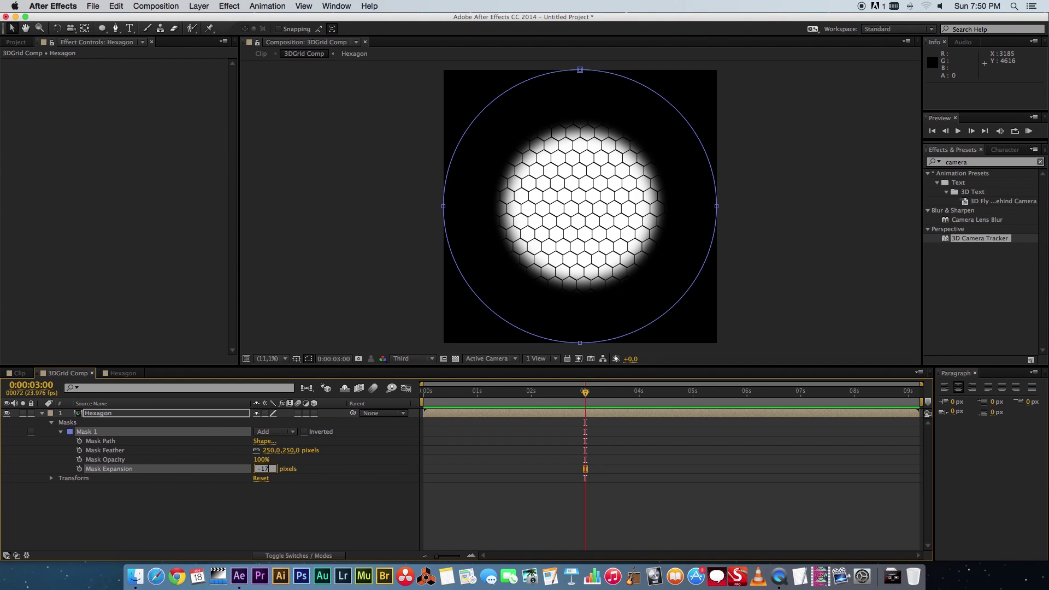
key("Return")
left_click(275, 469)
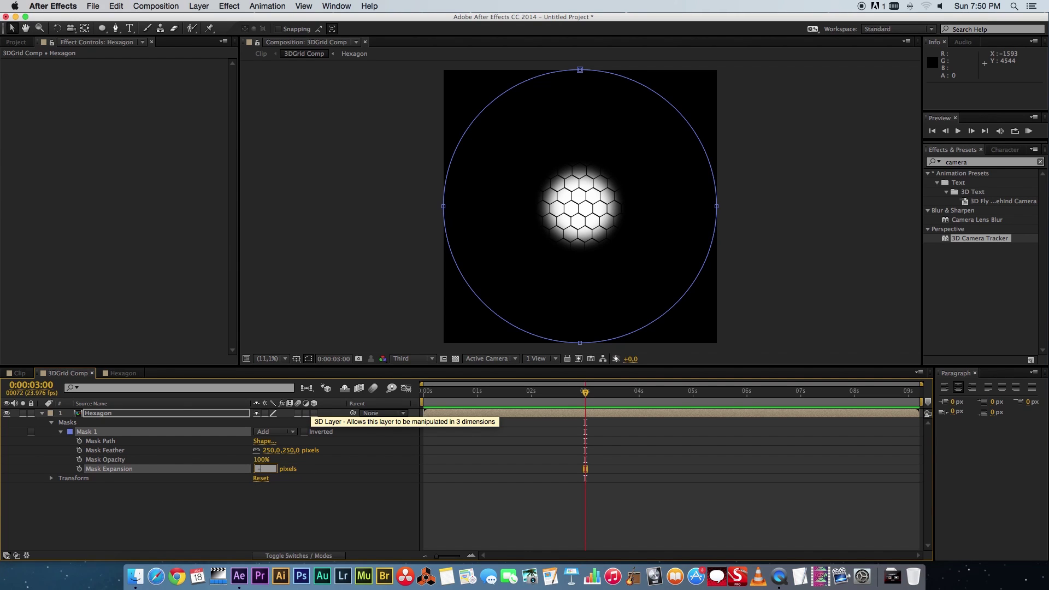
type("-2000")
key("Return")
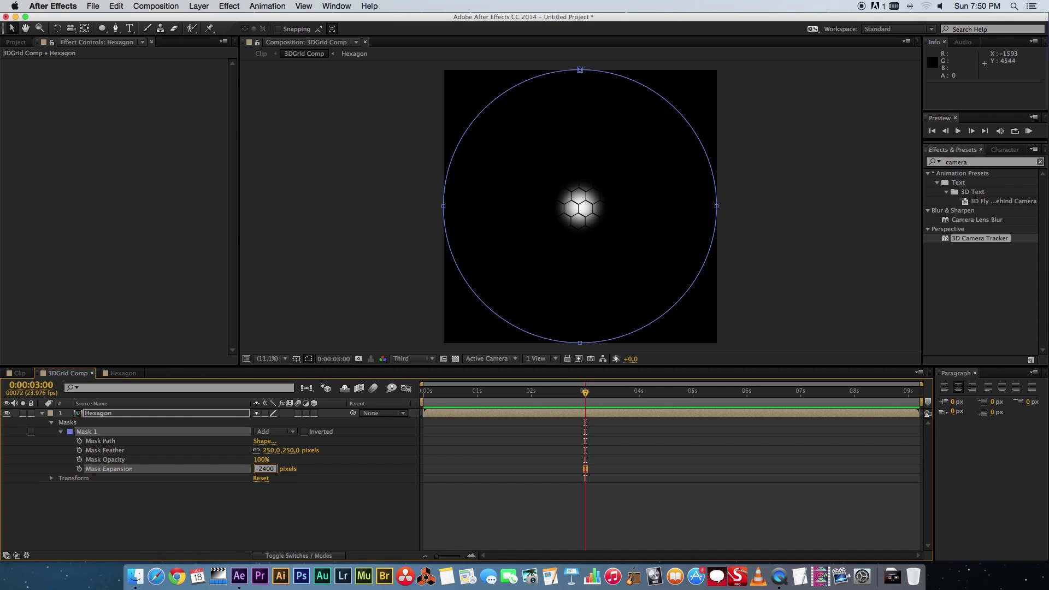
type("-2400")
key("Return")
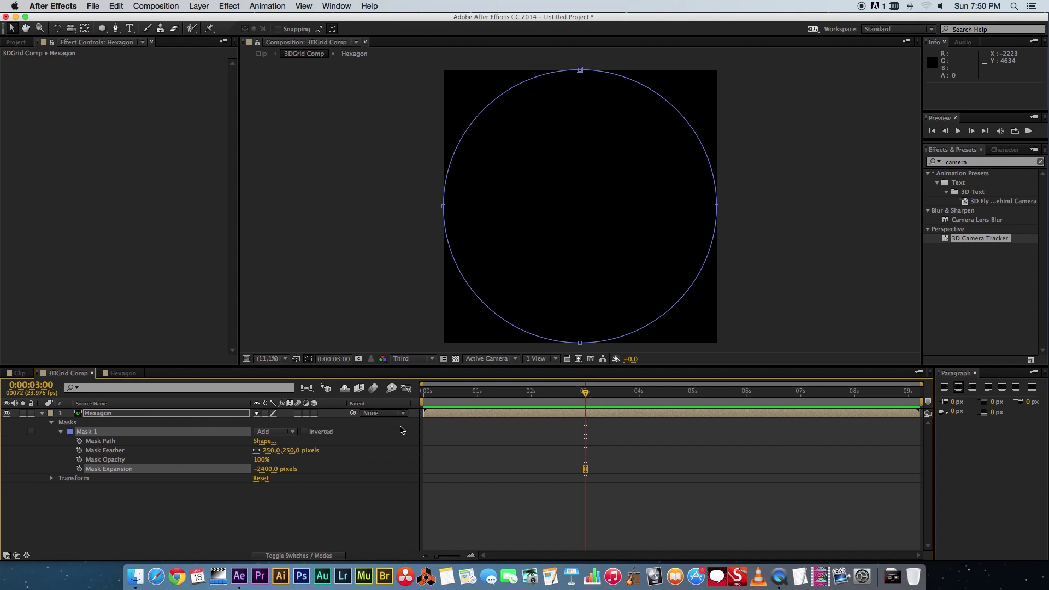
left_click(79, 469)
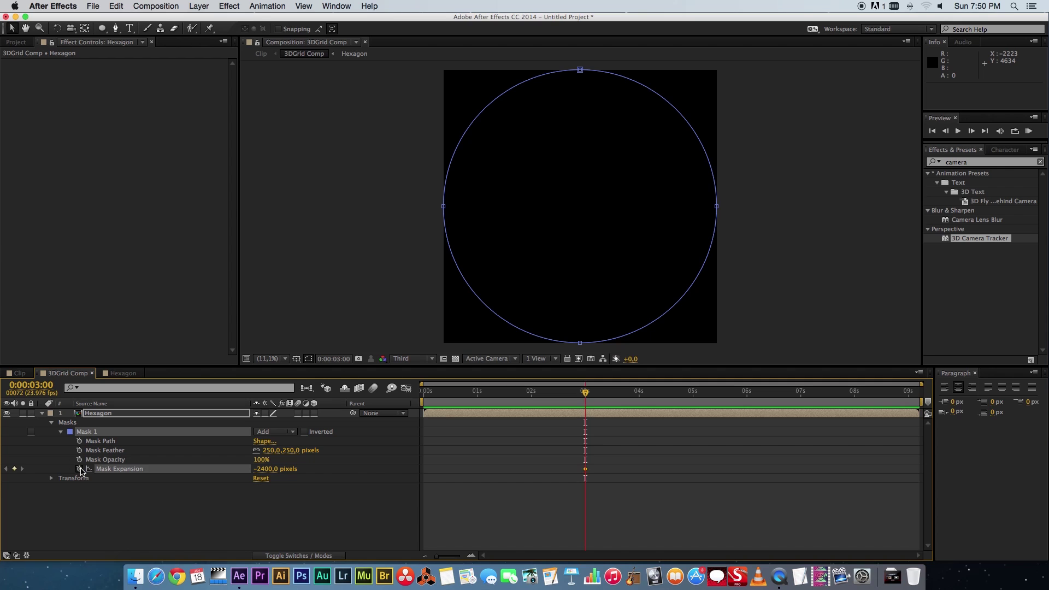
- Keyframe Mask 1's expansion at 1000 pixels at 0:00:05:00 to reveal the entire grid
left_click_drag(586, 392, 693, 392)
left_click_drag(277, 471, 491, 457)
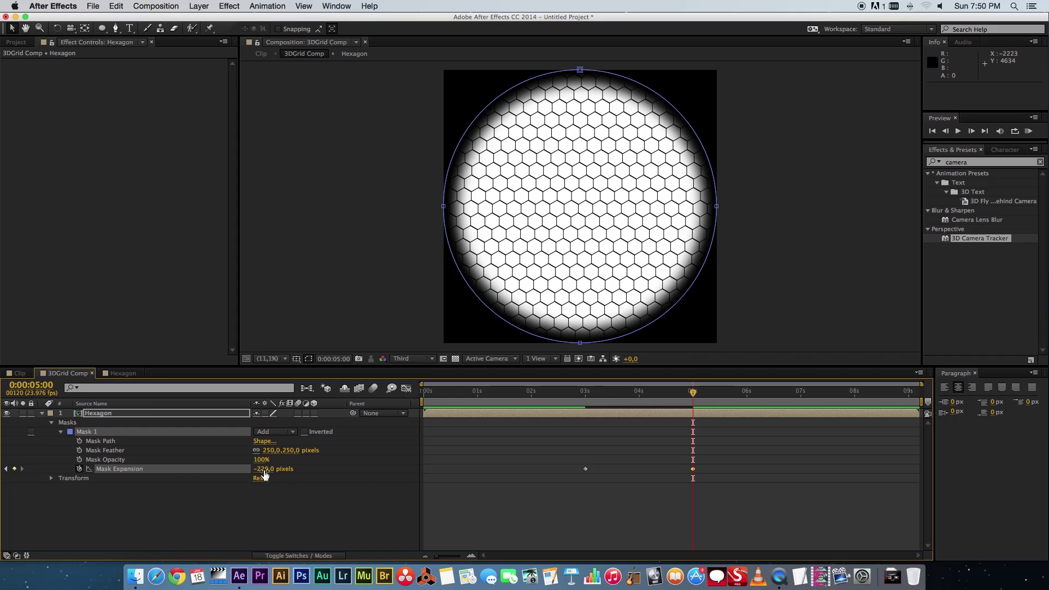
left_click_drag(272, 469, 663, 457)
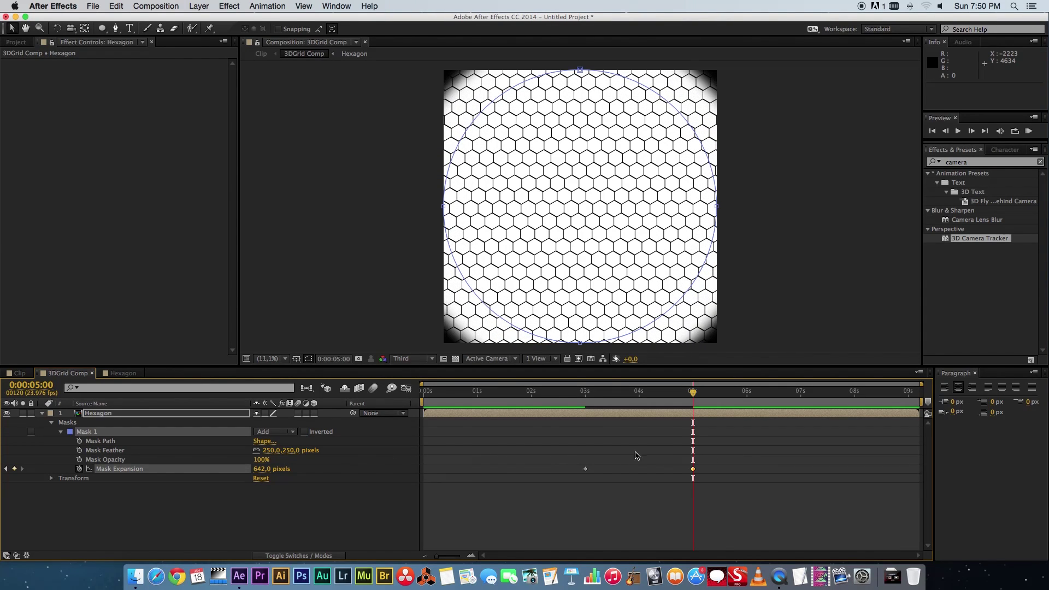
left_click_drag(273, 469, 475, 450)
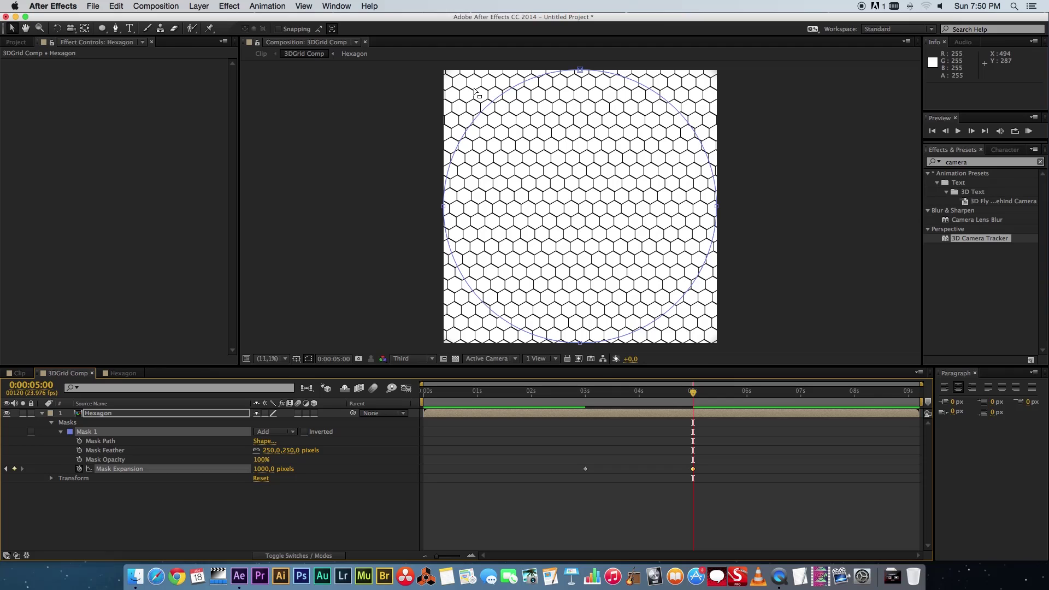
- Set the Clip composition's preview resolution to Third and play the grid reveal from 0:00:02:22
left_click(282, 514)
left_click(18, 375)
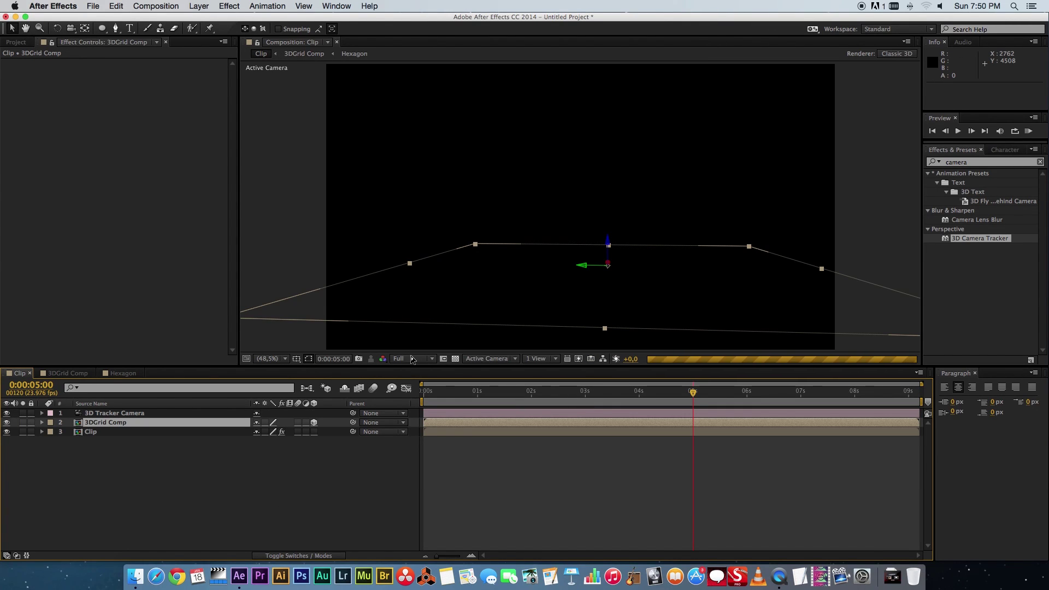
left_click(413, 359)
left_click(419, 410)
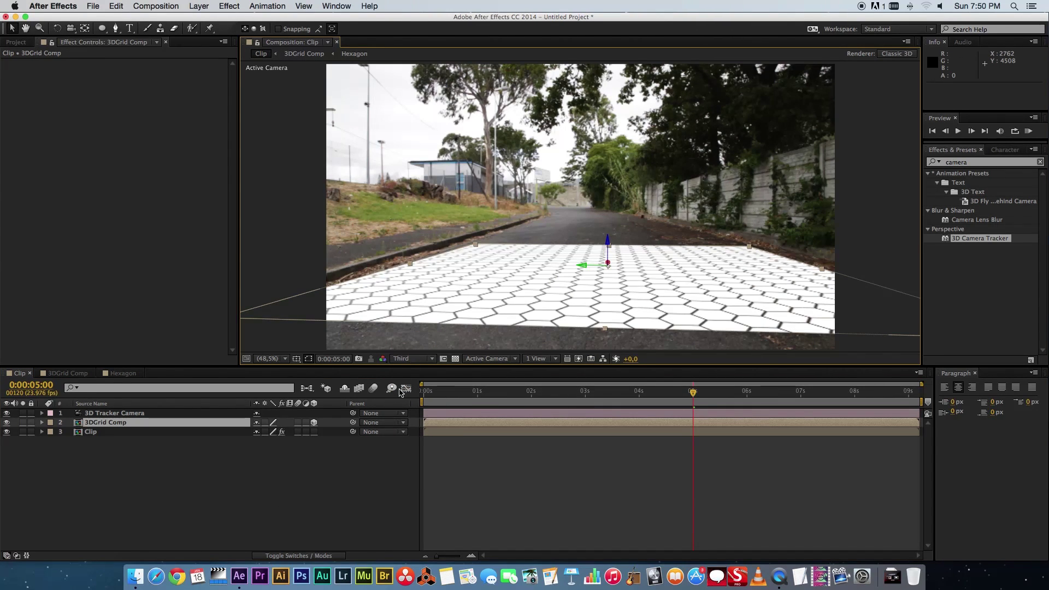
left_click_drag(690, 394, 582, 393)
key("space")
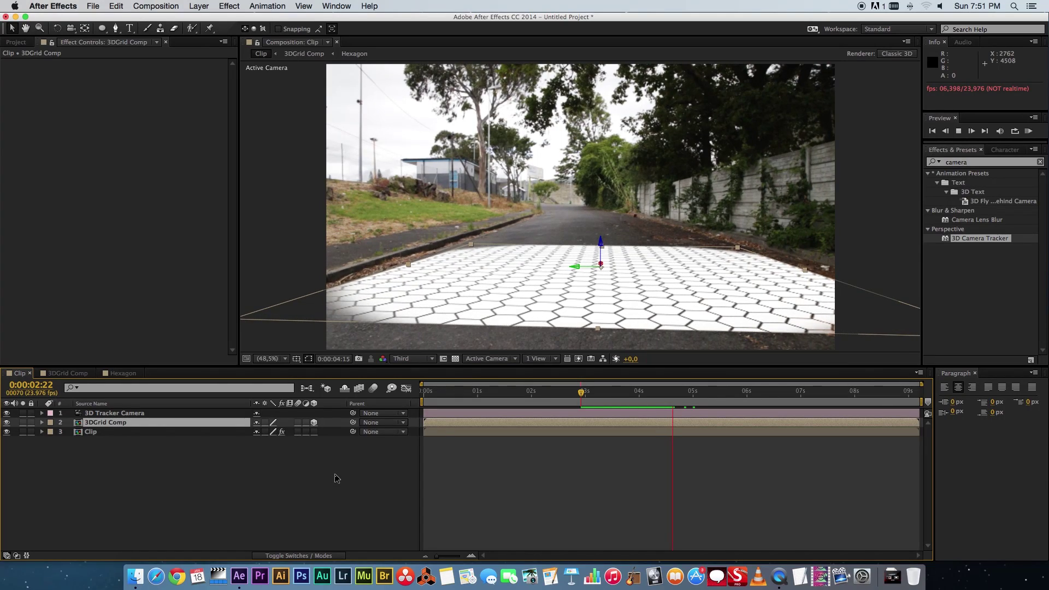
left_click(657, 307)
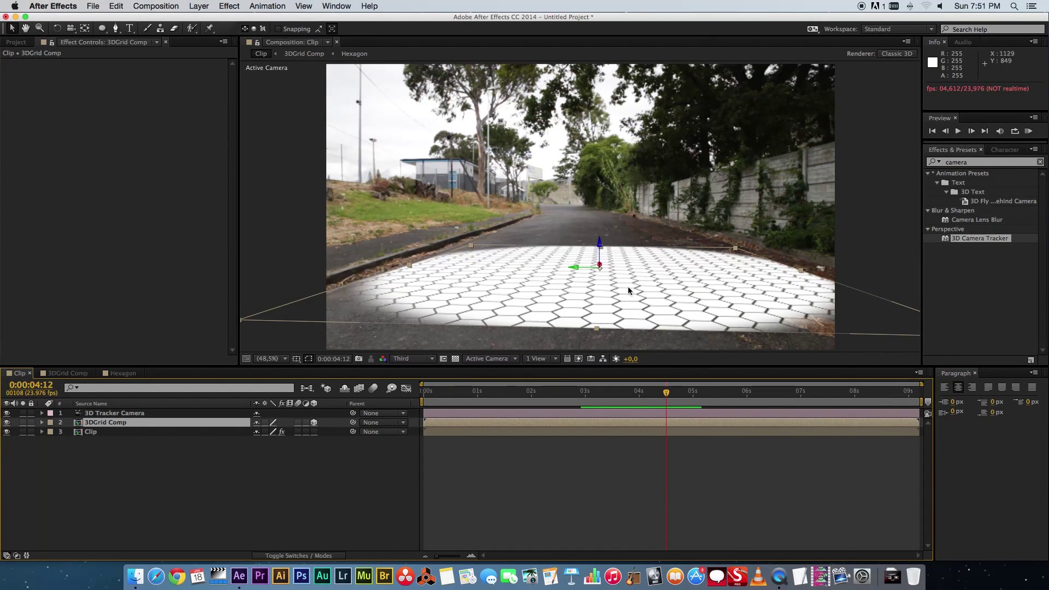
left_click_drag(665, 393, 607, 402)
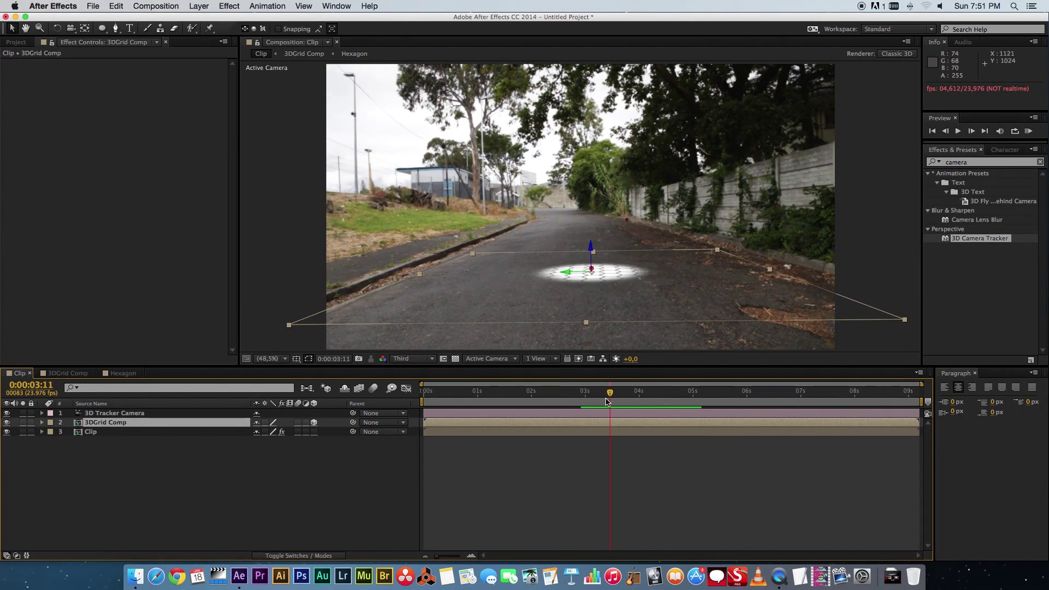
- Add a second full-size elliptical mask to the Hexagon layer in 3DGrid Comp, with the time at 0:00:04:00
left_click(67, 374)
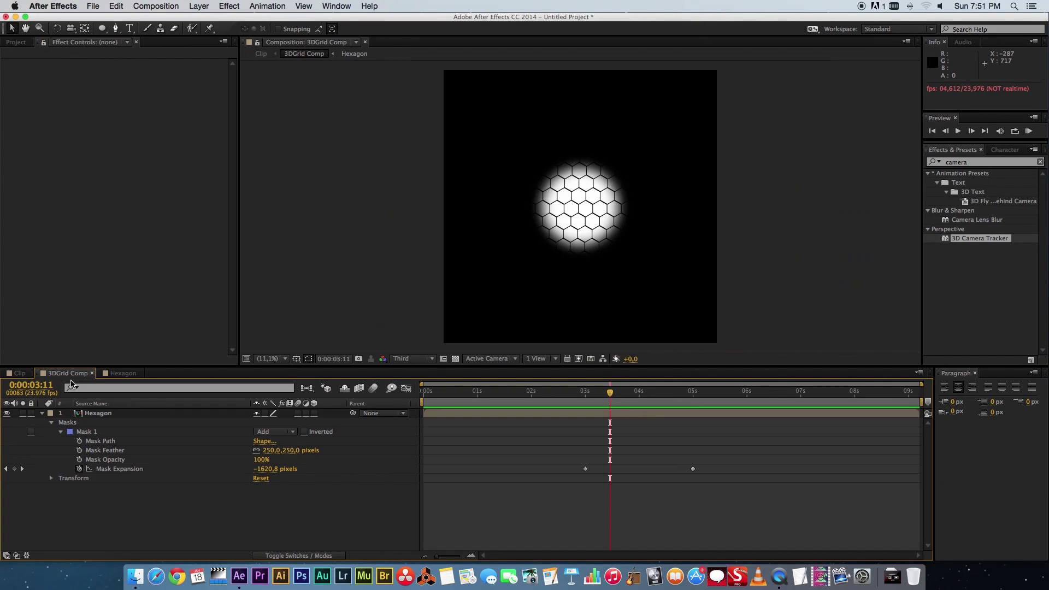
left_click(60, 432)
left_click(633, 402)
left_click(435, 415)
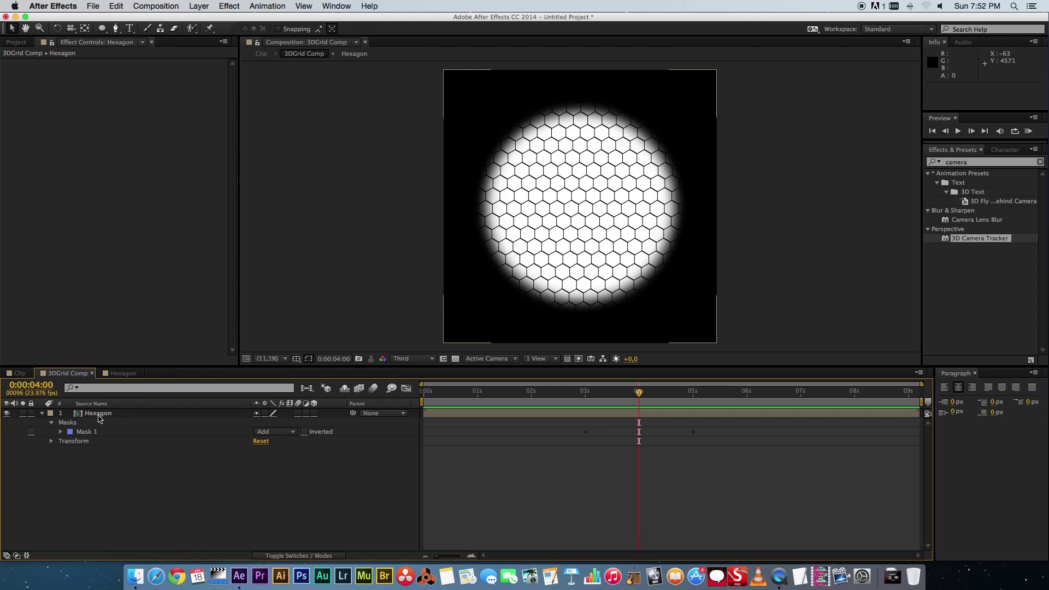
left_click(99, 414)
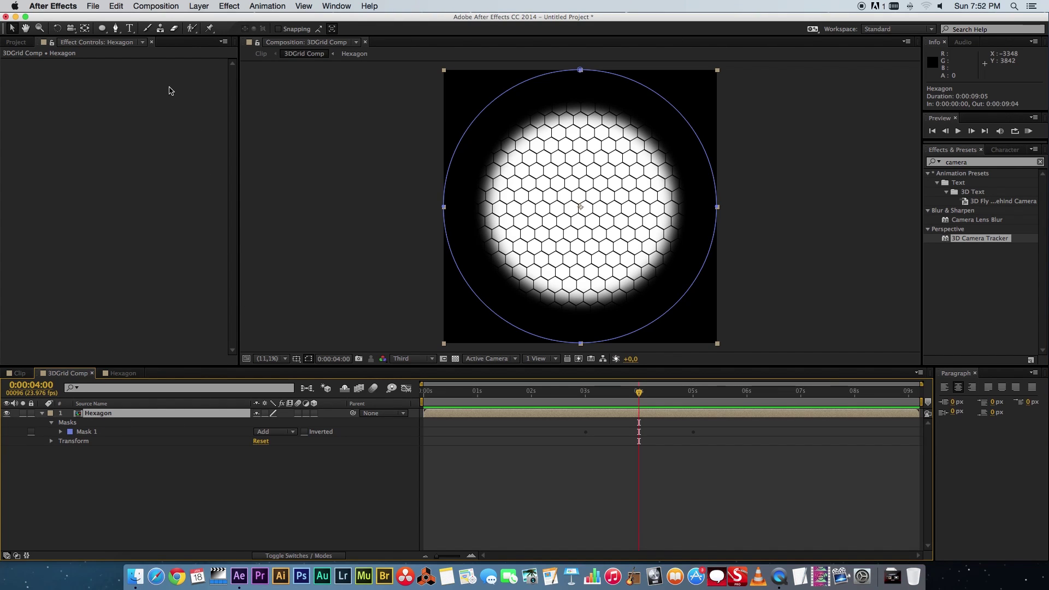
double_click(102, 28)
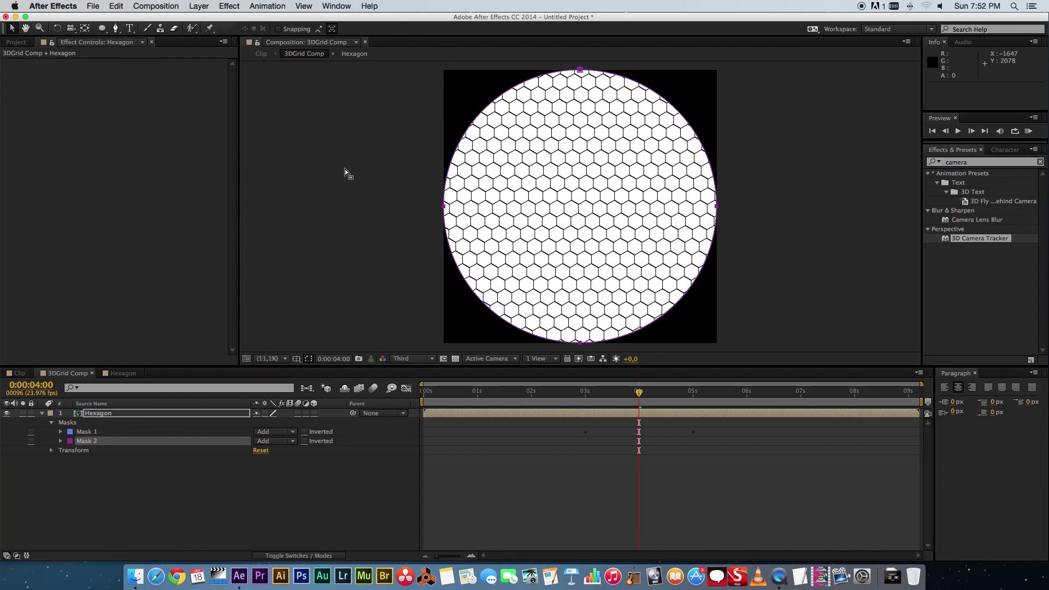
- Copy Mask 1's two expansion keyframes to Mask 2, starting at 0:00:04:00
left_click(60, 441)
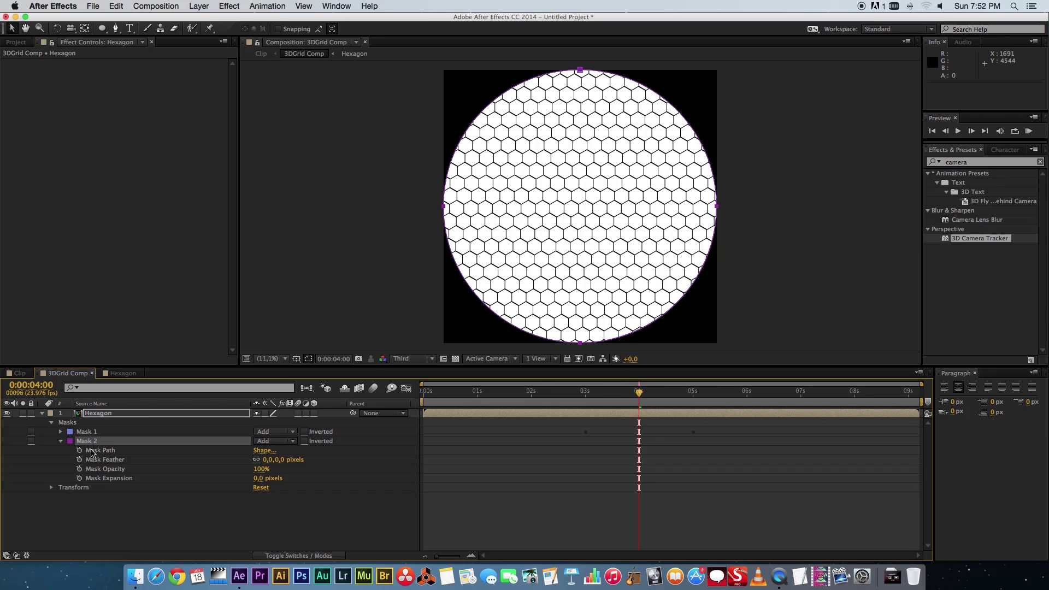
left_click(61, 432)
left_click_drag(203, 366, 203, 316)
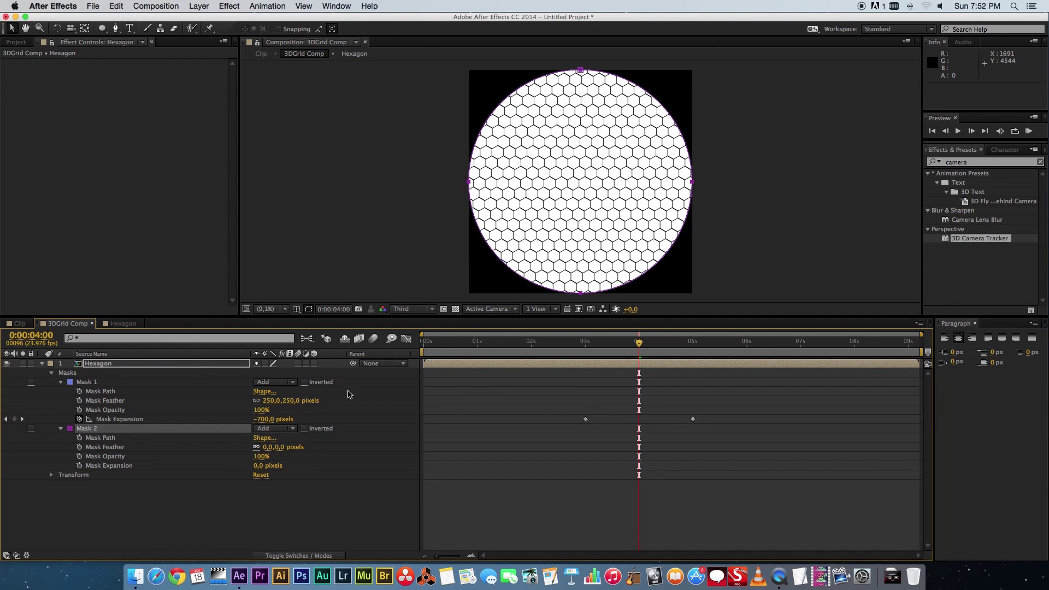
left_click_drag(707, 420, 584, 433)
key("cmd+c")
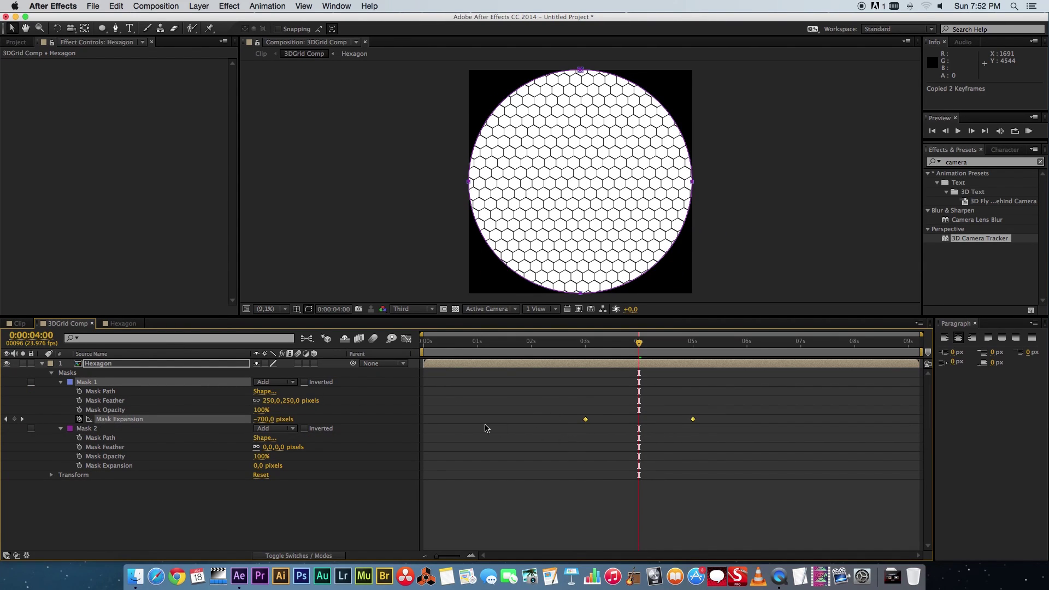
left_click(88, 429)
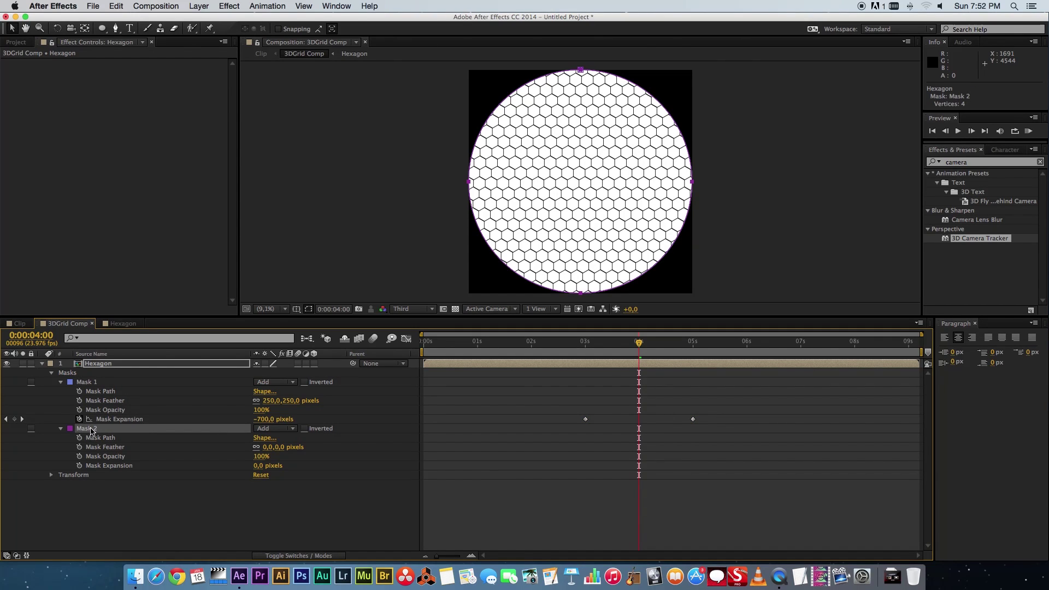
key("super+v")
left_click_drag(764, 453, 642, 469)
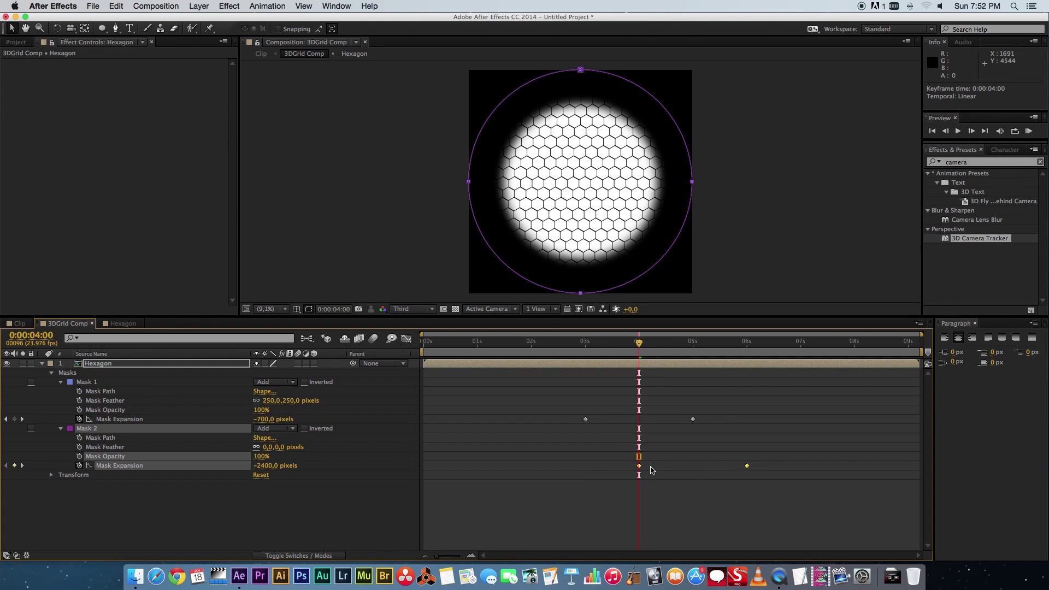
left_click(193, 499)
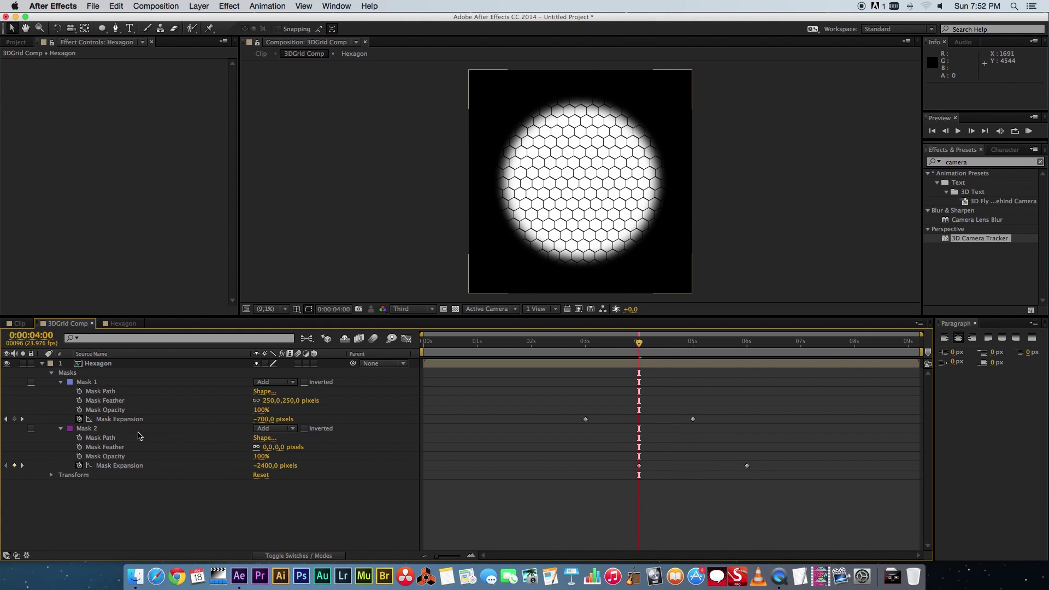
- Set Mask 2's mode to Subtract and scrub through the animation to 0:00:04:14 to check the expanding hole
left_click(218, 433)
left_click(275, 429)
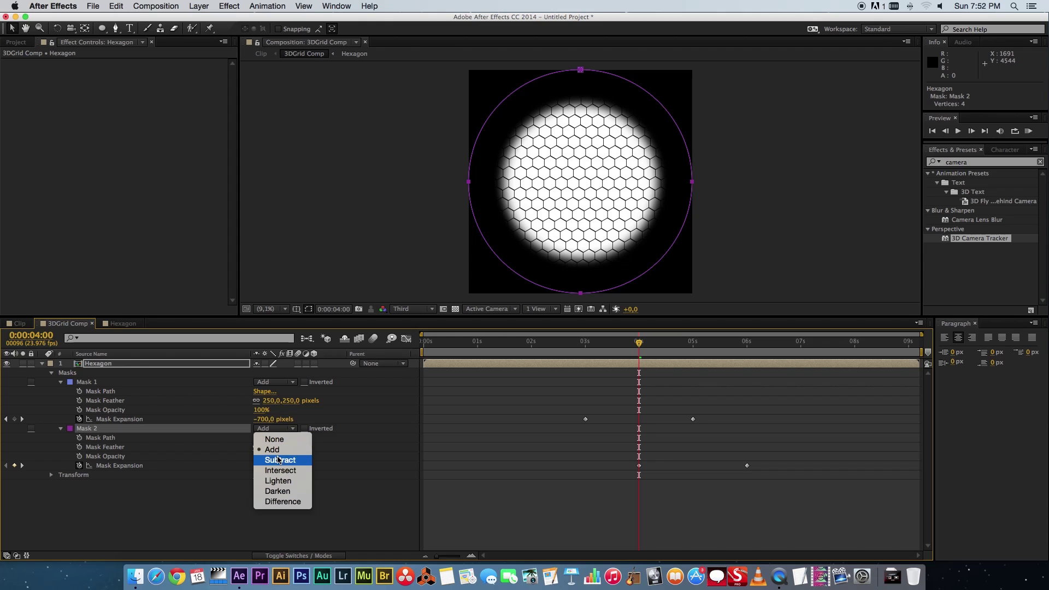
left_click(271, 459)
left_click(308, 506)
left_click(576, 342)
left_click_drag(579, 347, 671, 361)
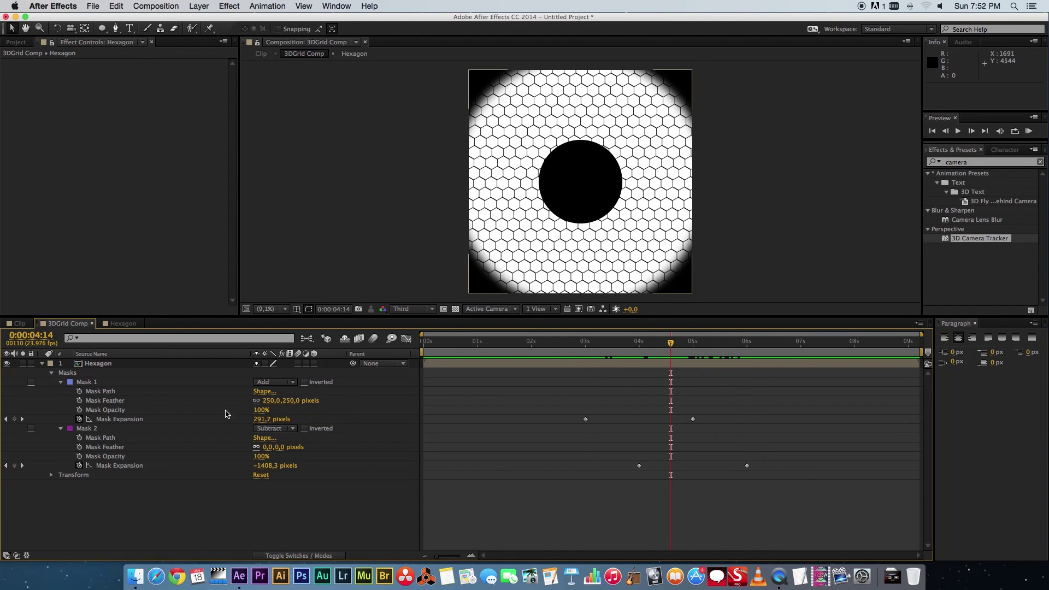
- Set Mask 2's feather to 250 pixels and preview the soft-edged ring in 3DGrid Comp
left_click(180, 430)
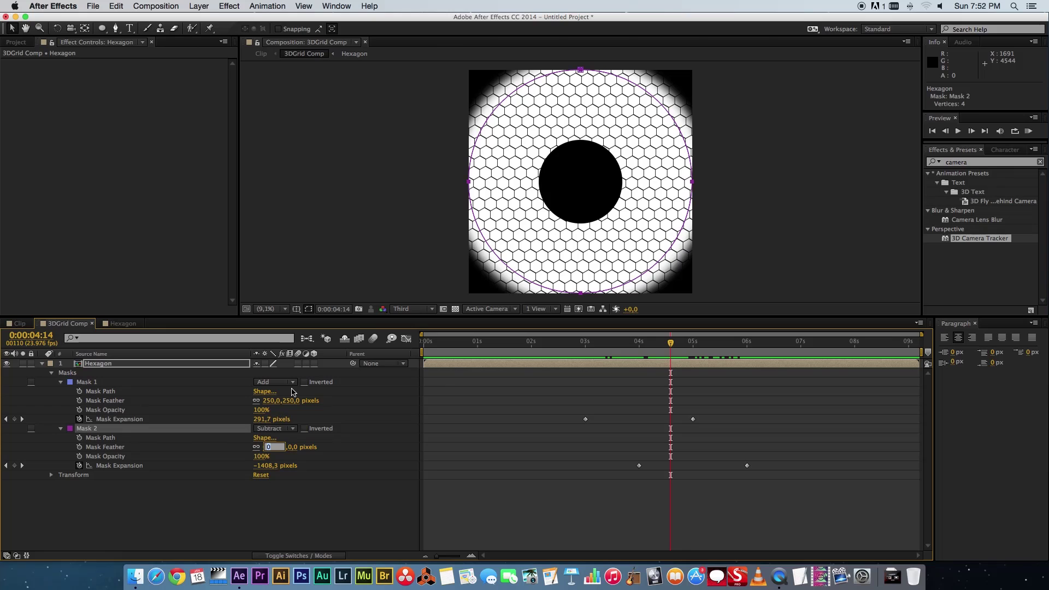
key("Return")
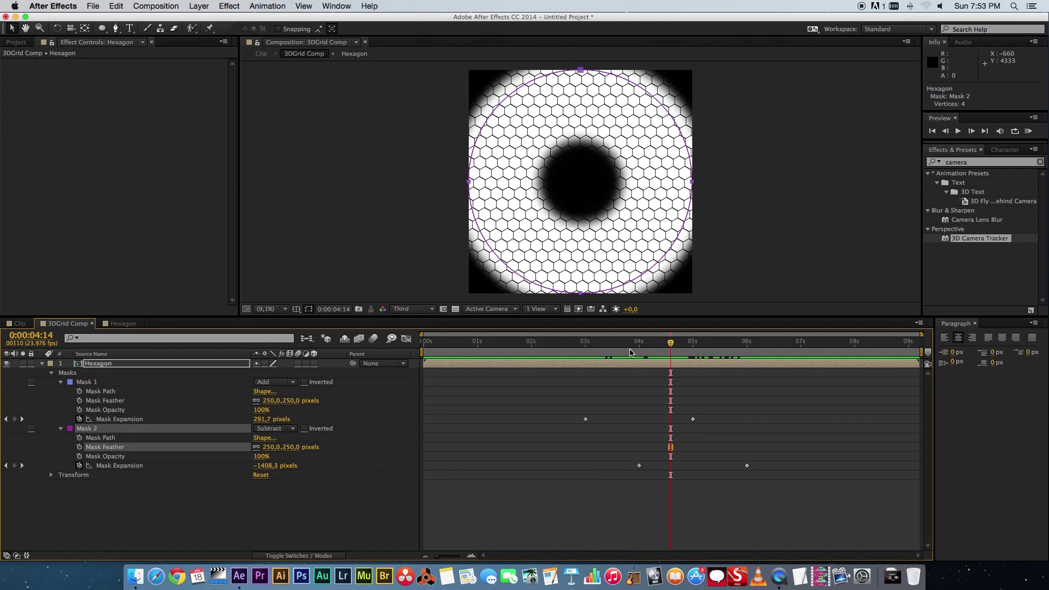
key("space")
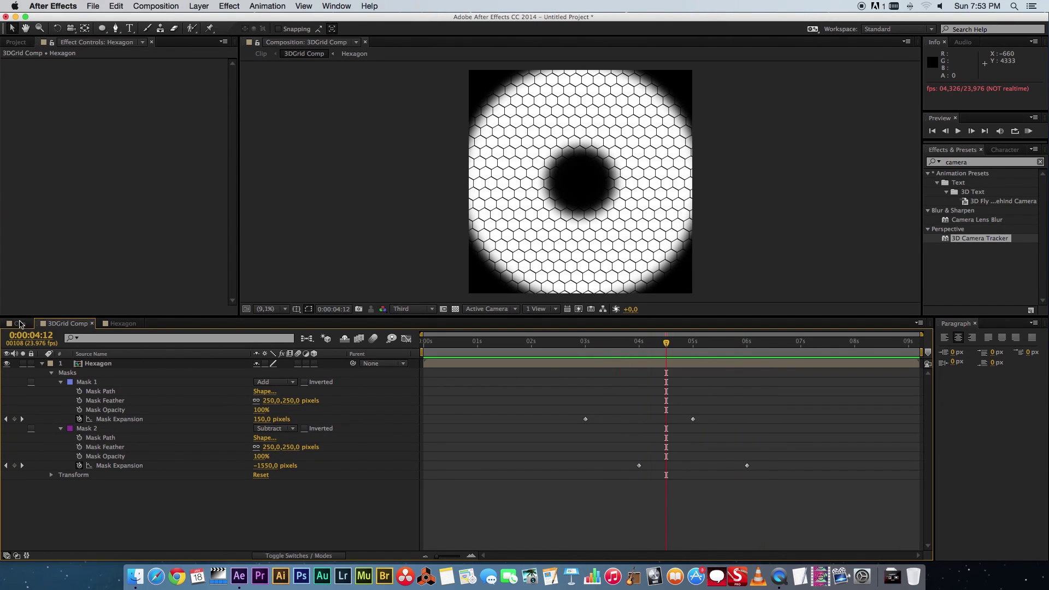
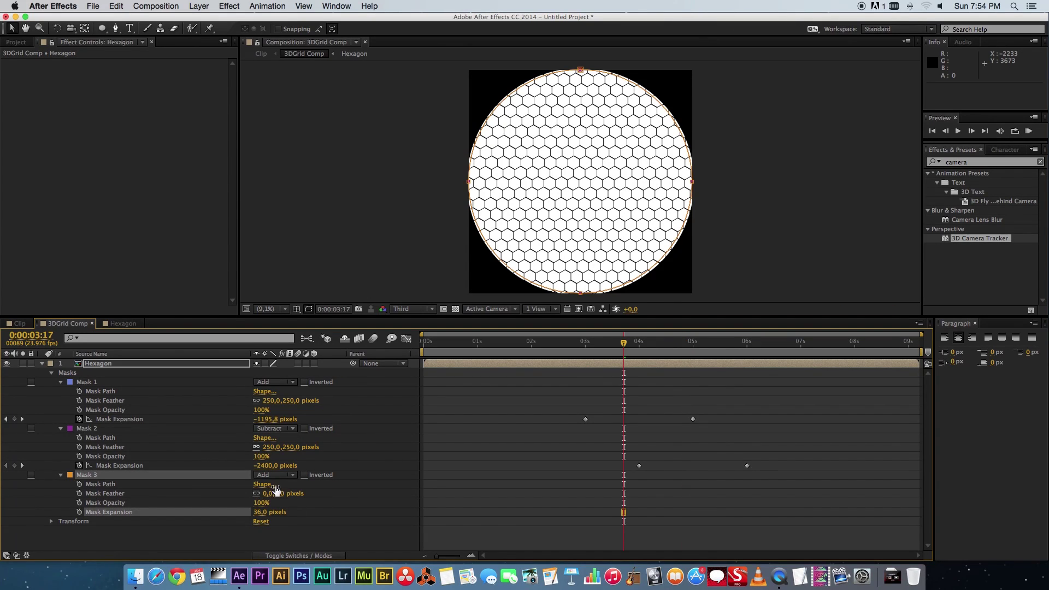
- Set Mask 3's mode to Intersect and its feather to 250 pixels, and preview the ring animation
left_click(292, 475)
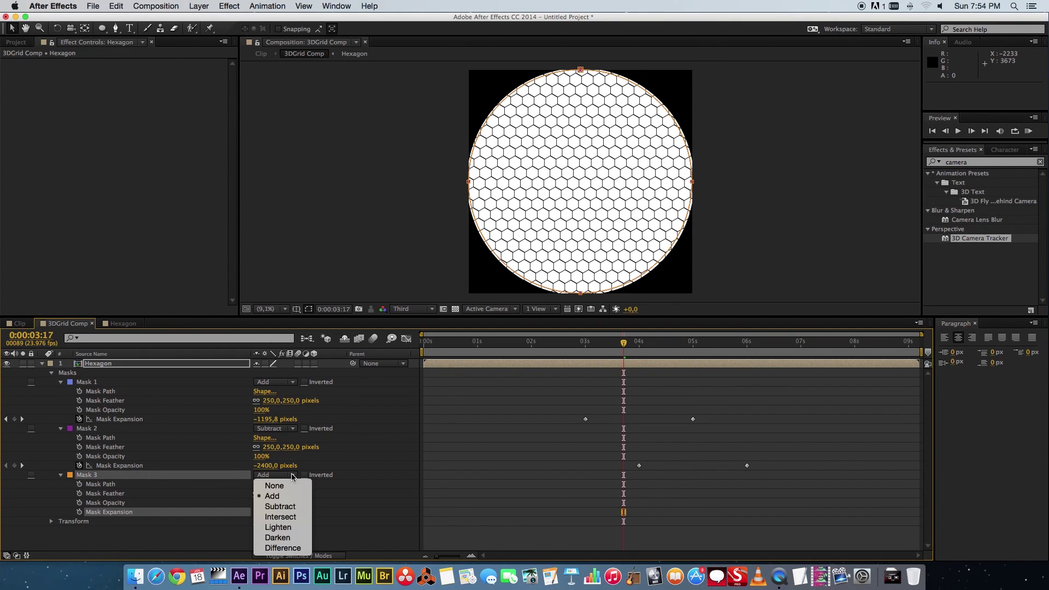
left_click(303, 518)
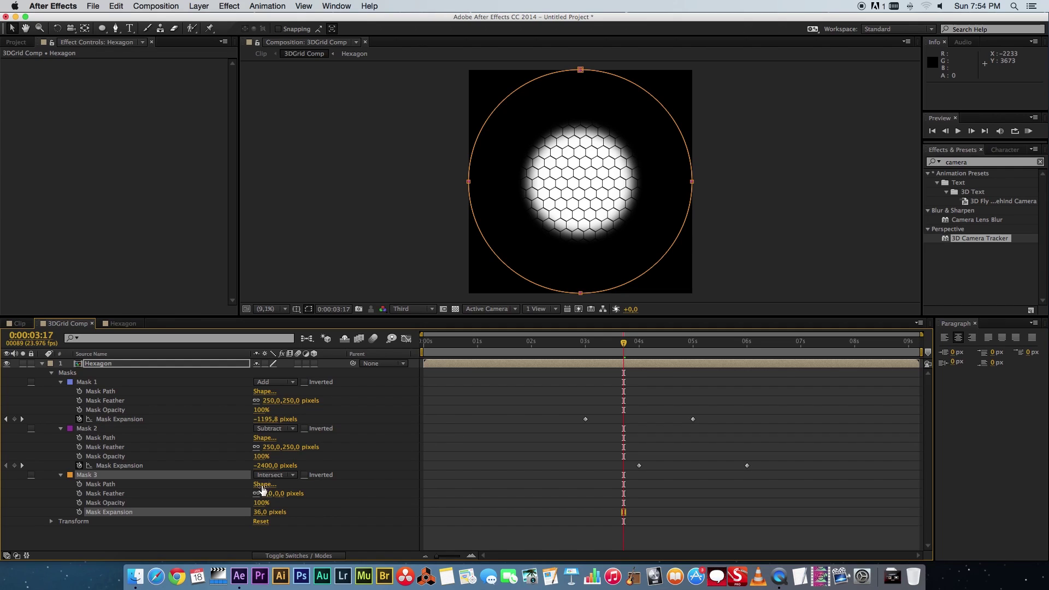
left_click_drag(270, 498, 276, 494)
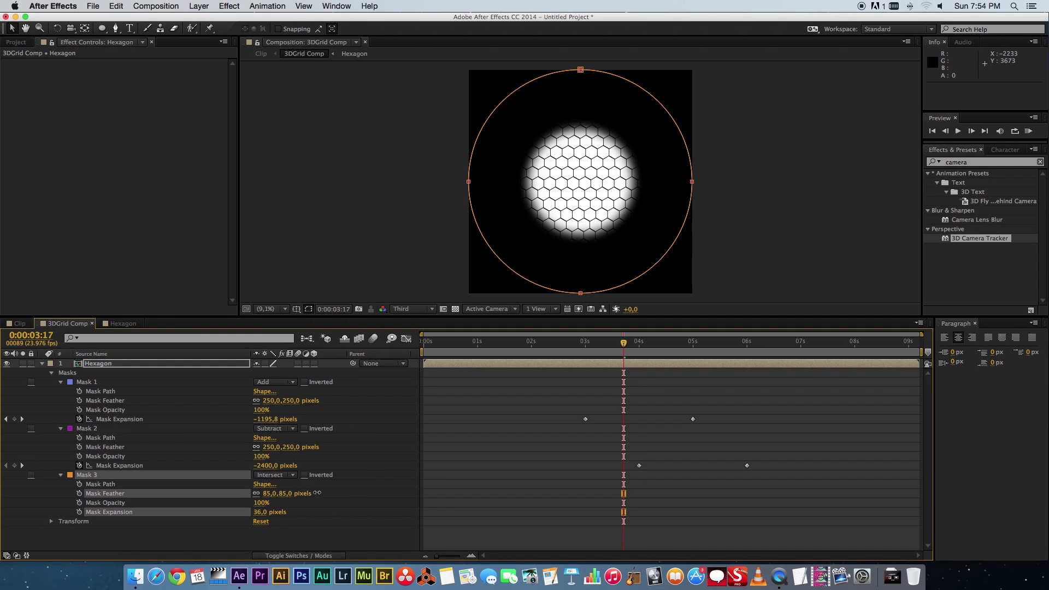
left_click(272, 495)
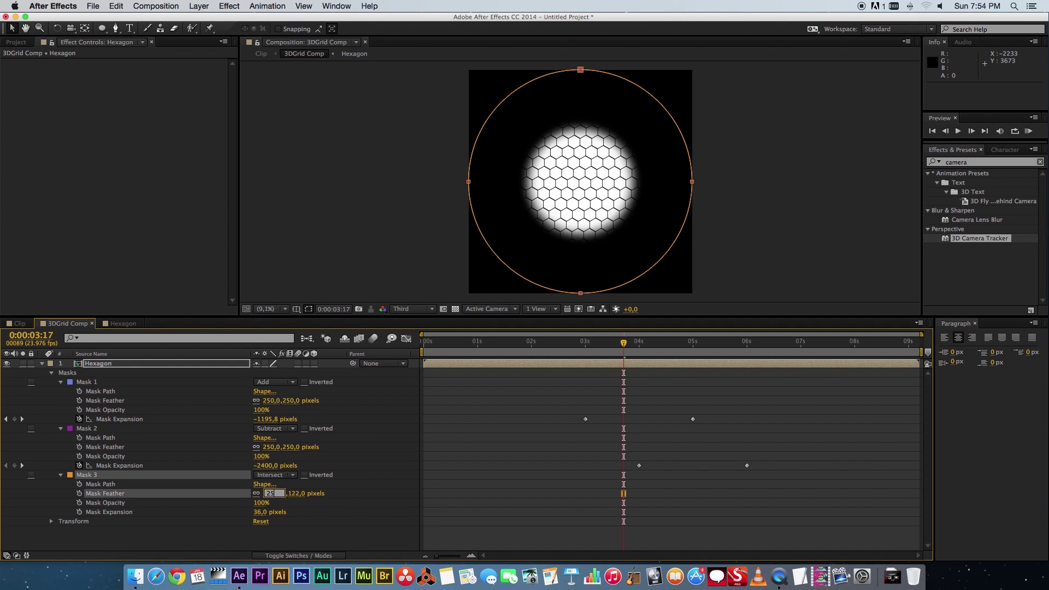
left_click_drag(609, 346, 677, 343)
key("space")
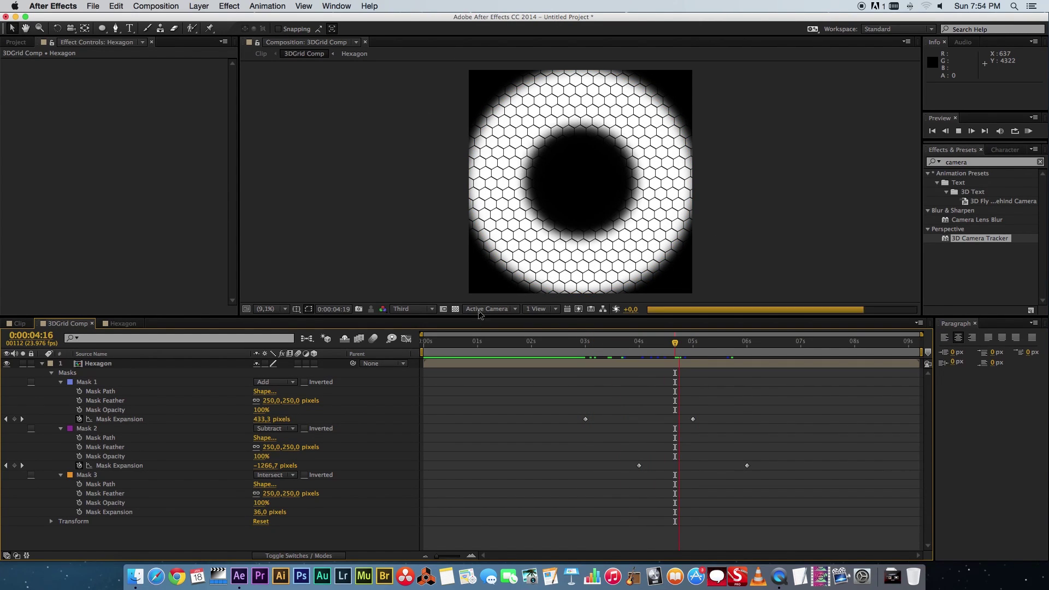
- Lower the Clip composition's preview resolution to Quarter and play the ring on the road from 0:00:02:16
key("shift+comma")
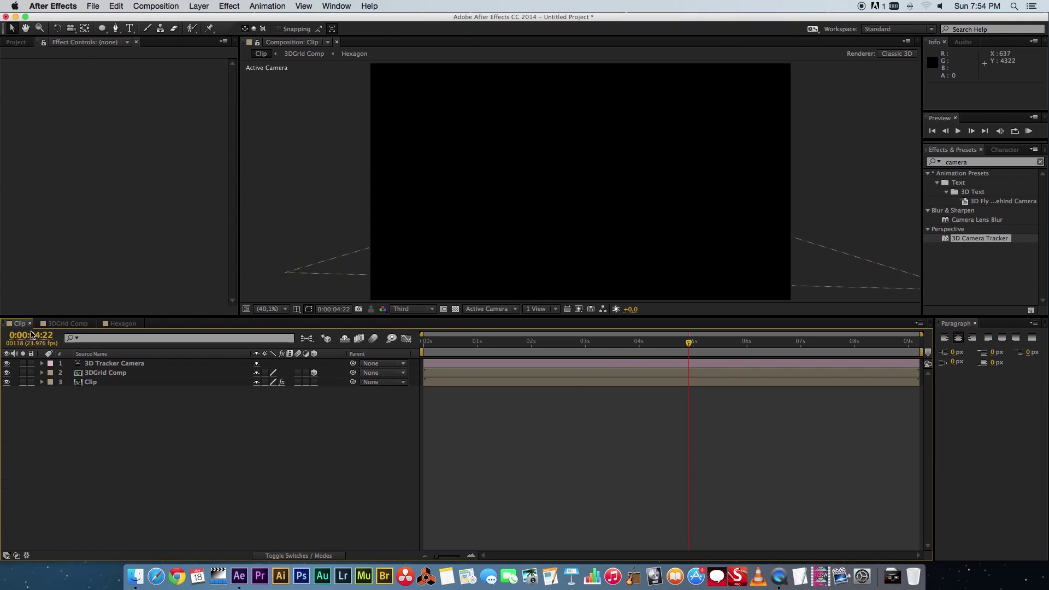
left_click_drag(679, 345, 591, 342)
key("space")
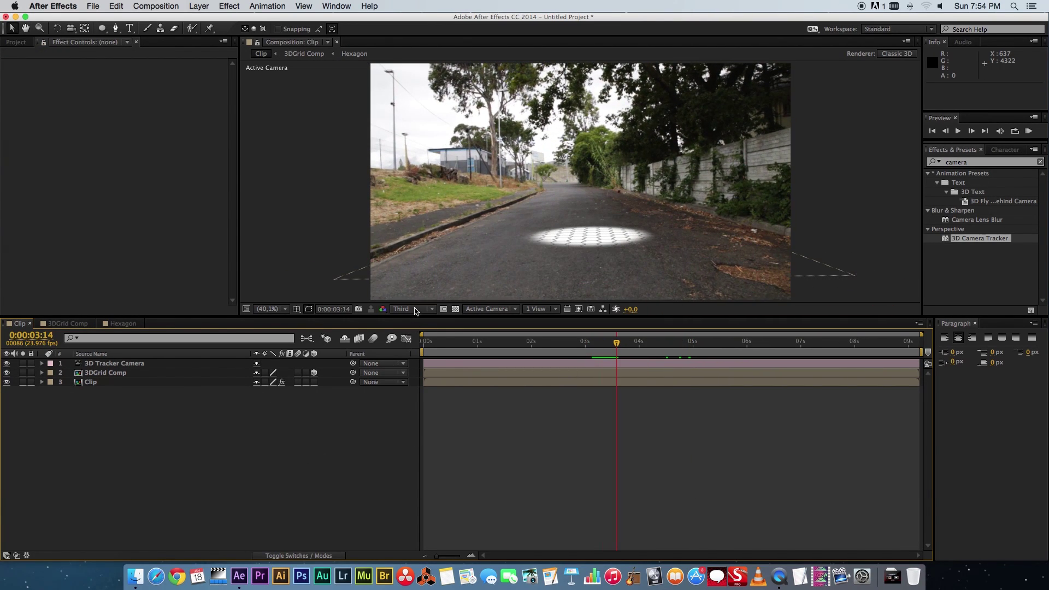
left_click(413, 310)
left_click(413, 368)
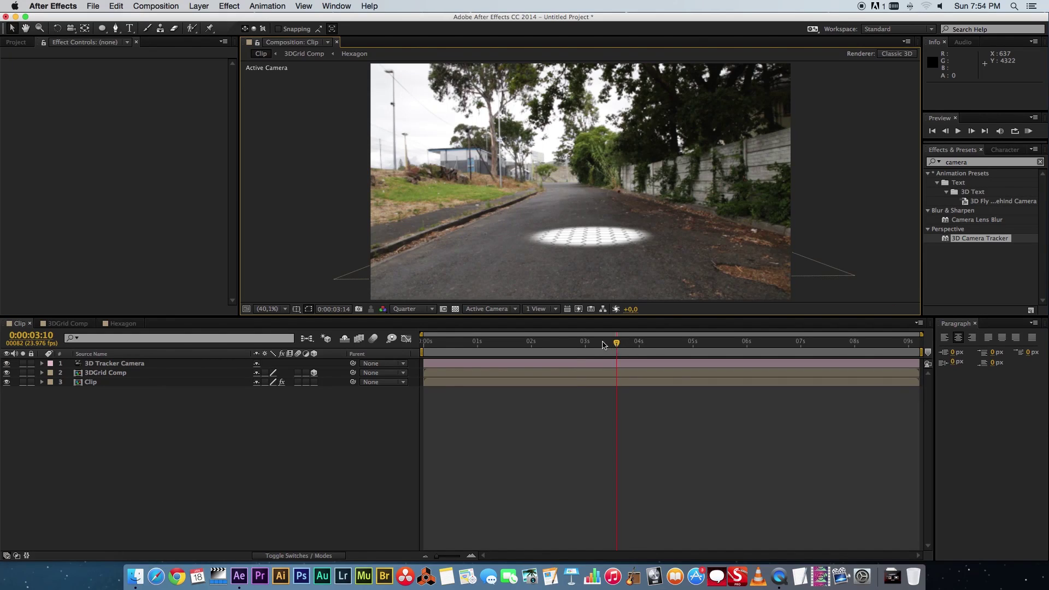
left_click_drag(605, 344, 567, 343)
key("space")
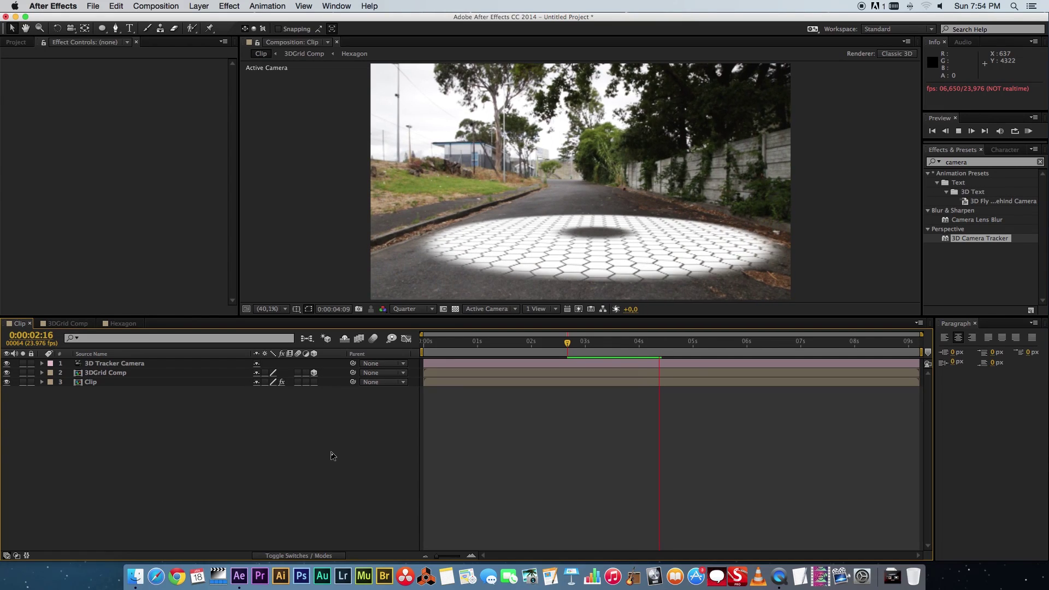
key("space")
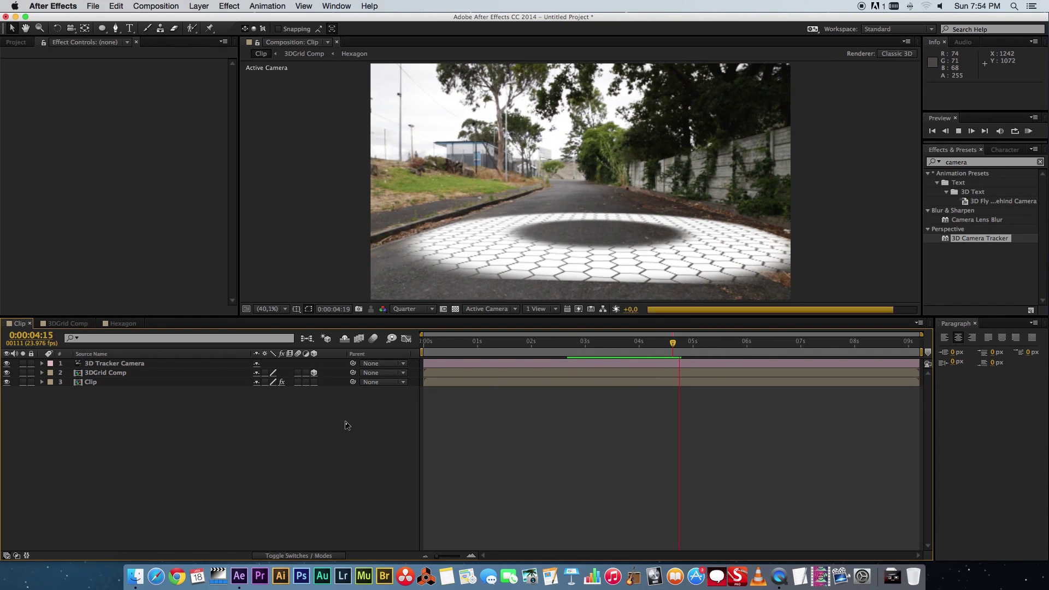
- Reduce Mask 3's expansion to -189 pixels in 3DGrid Comp to pull in the grid's soft outer edge
left_click(68, 323)
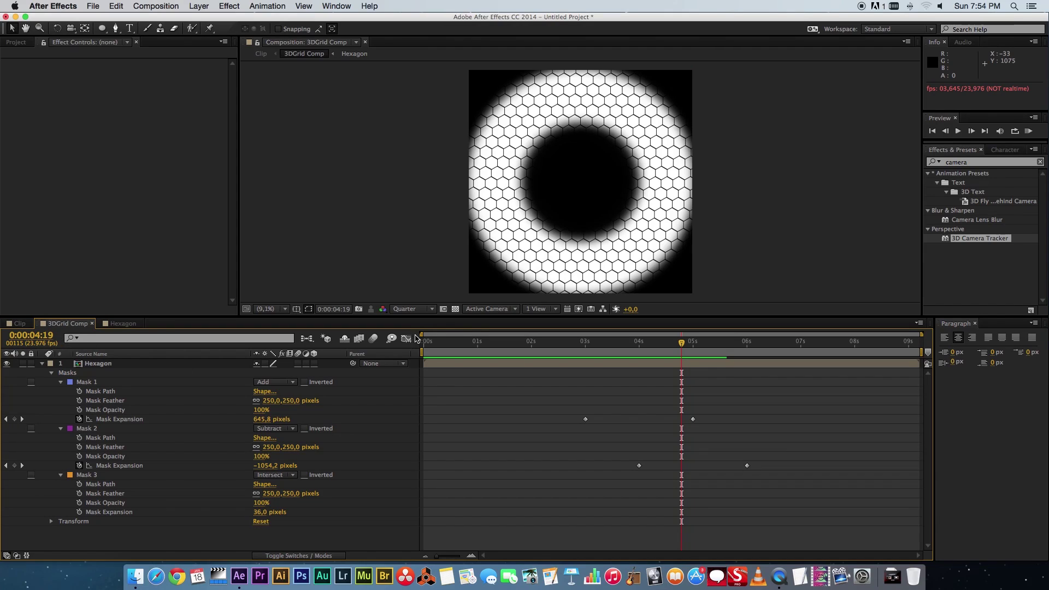
left_click_drag(667, 344, 675, 343)
left_click_drag(270, 512, 202, 525)
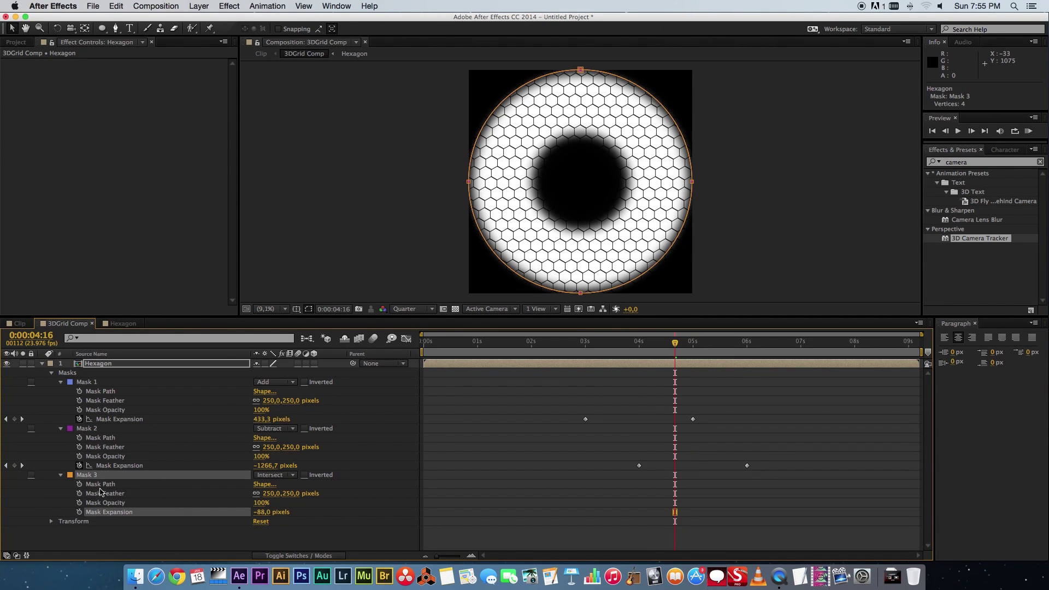
left_click_drag(268, 512, 213, 517)
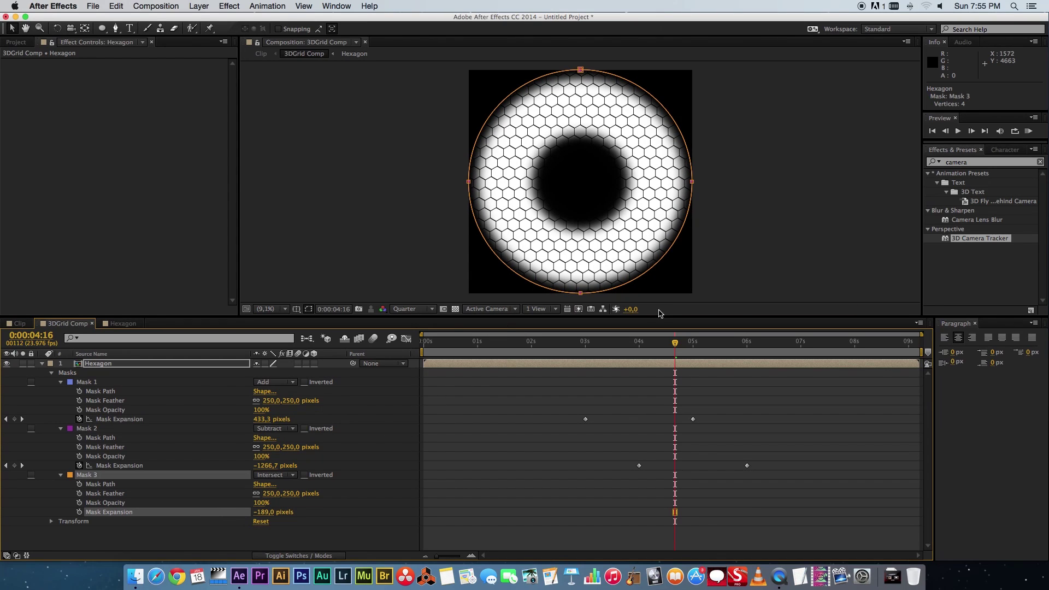
- Play the Clip composition from 0:00:03:06 to check the grid's softened outer edge on the road
left_click(19, 324)
left_click_drag(654, 342, 598, 342)
key("space")
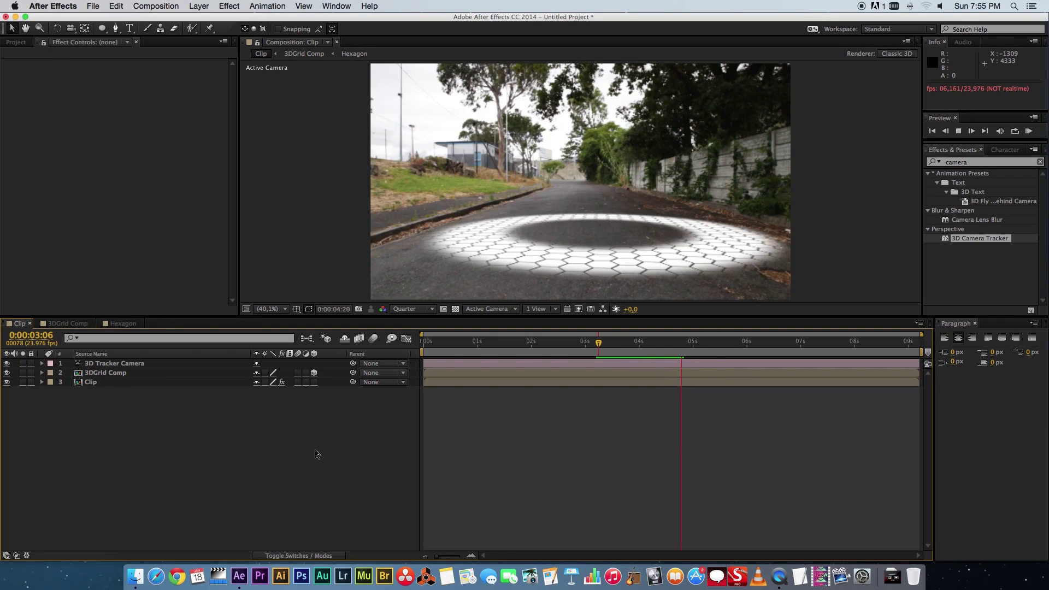
- Lower the 3DGrid Comp layer's opacity to 52% in the Clip composition so the road shows through the grid
key("space")
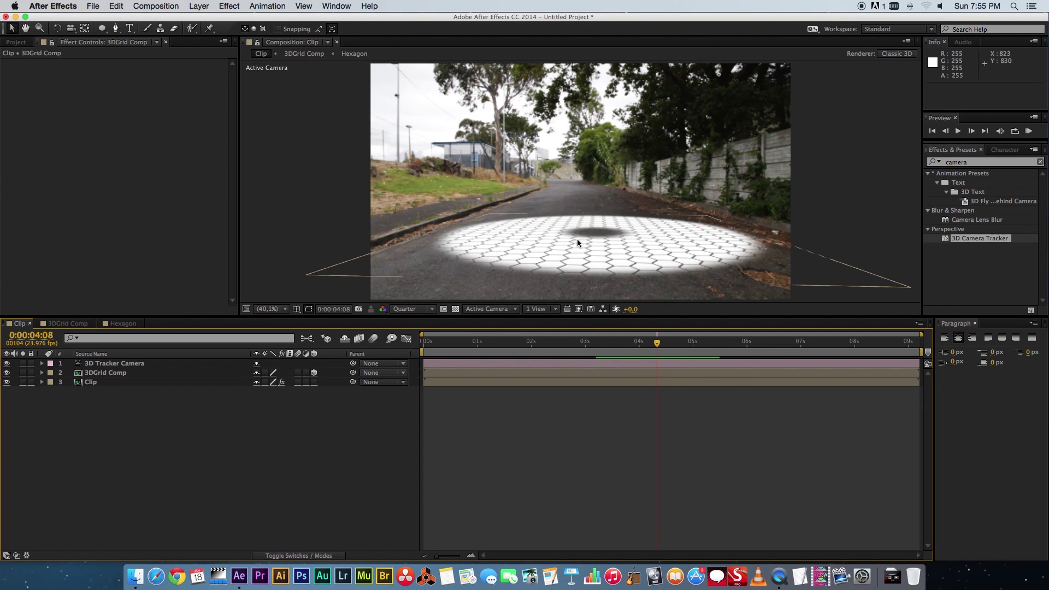
left_click(137, 374)
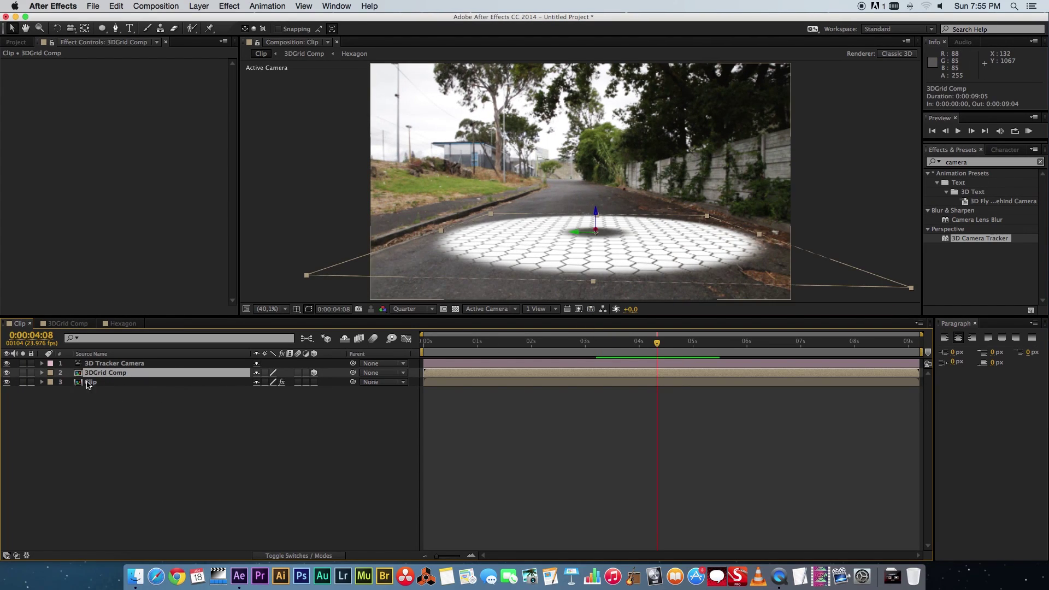
key("t")
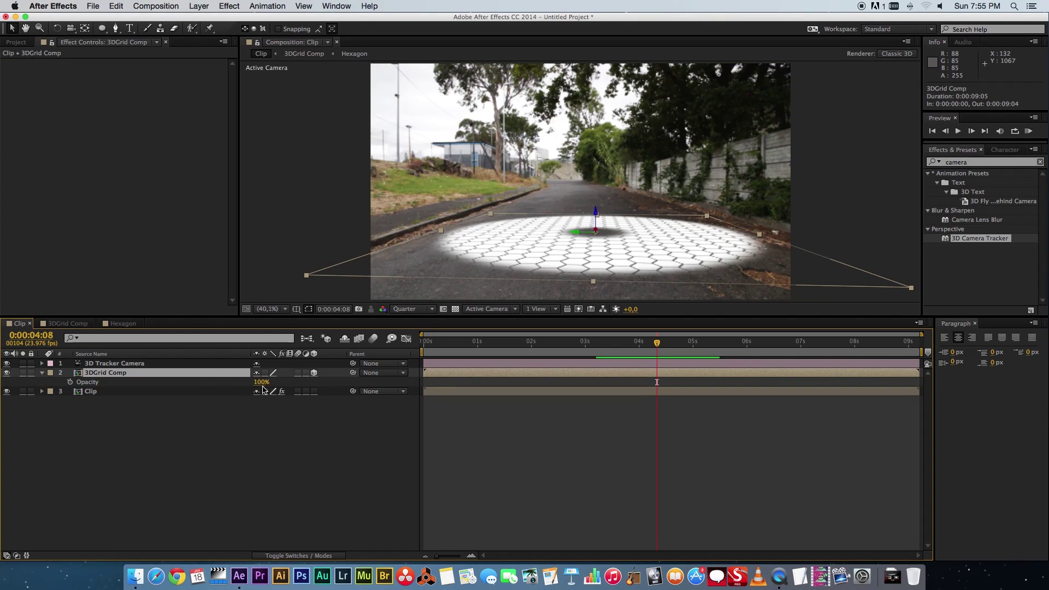
type("70")
key("Return")
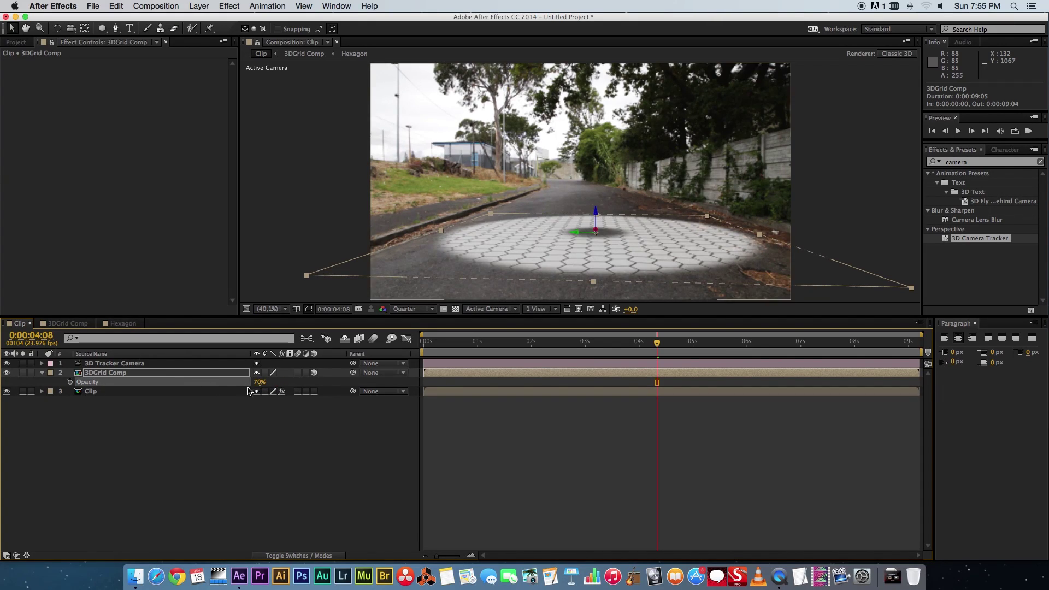
left_click_drag(257, 387, 247, 387)
key("F2")
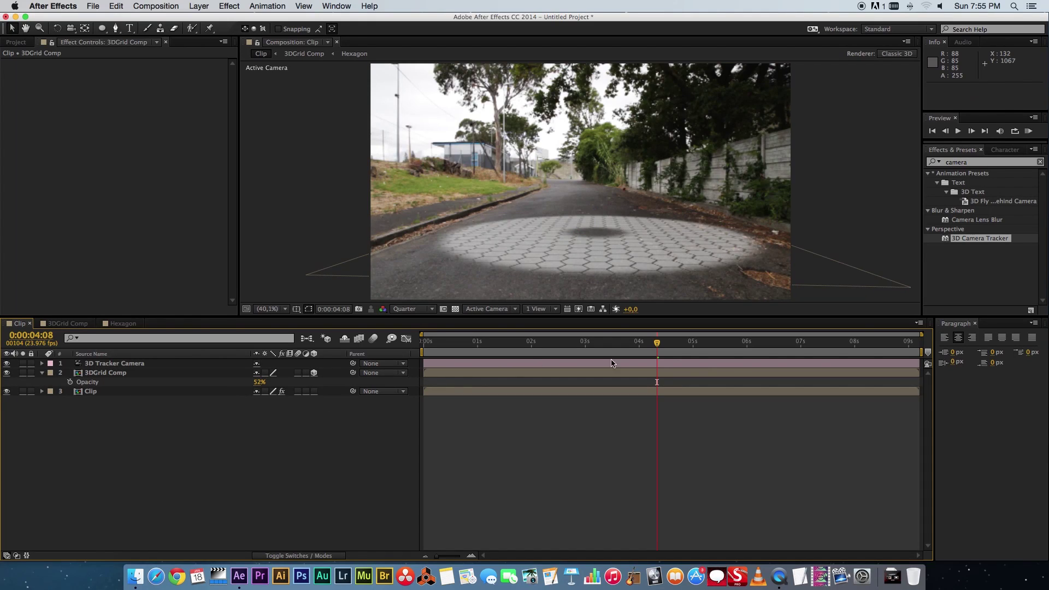
mouse_move(652, 346)
left_mouse_down()
mouse_move(593, 345)
mouse_move(686, 345)
mouse_move(605, 344)
mouse_move(657, 344)
left_mouse_up()
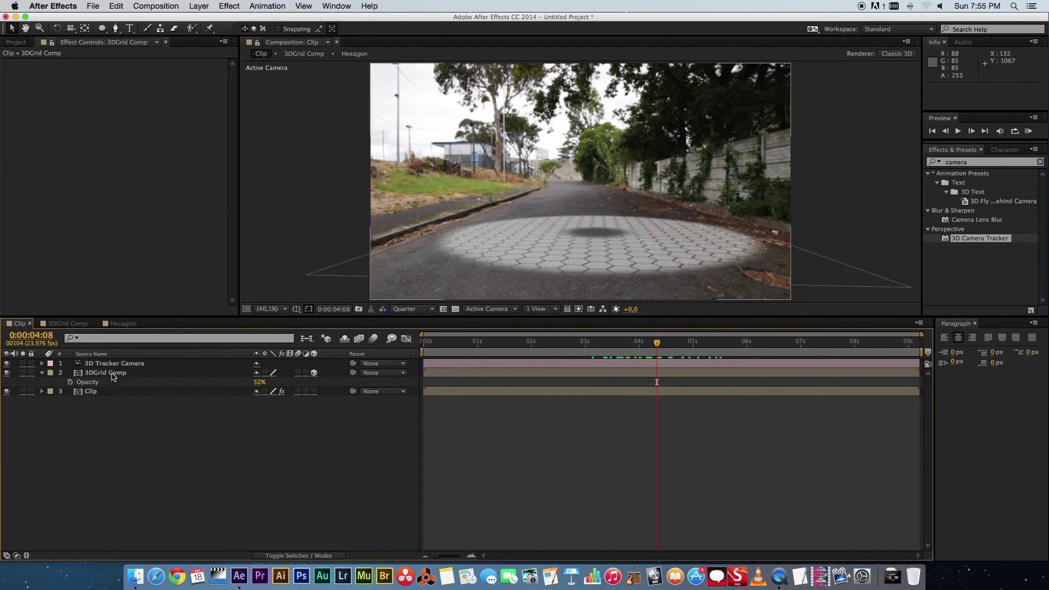
- Change the fill colour of the polystar shape in the Hexagon composition from white to bright green
left_click(123, 323)
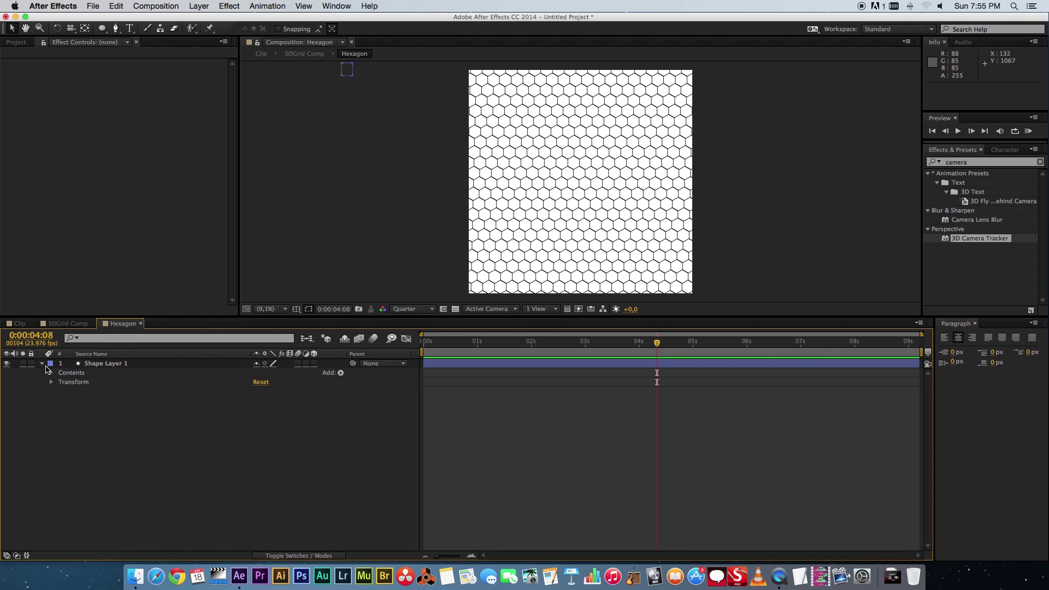
left_click(52, 373)
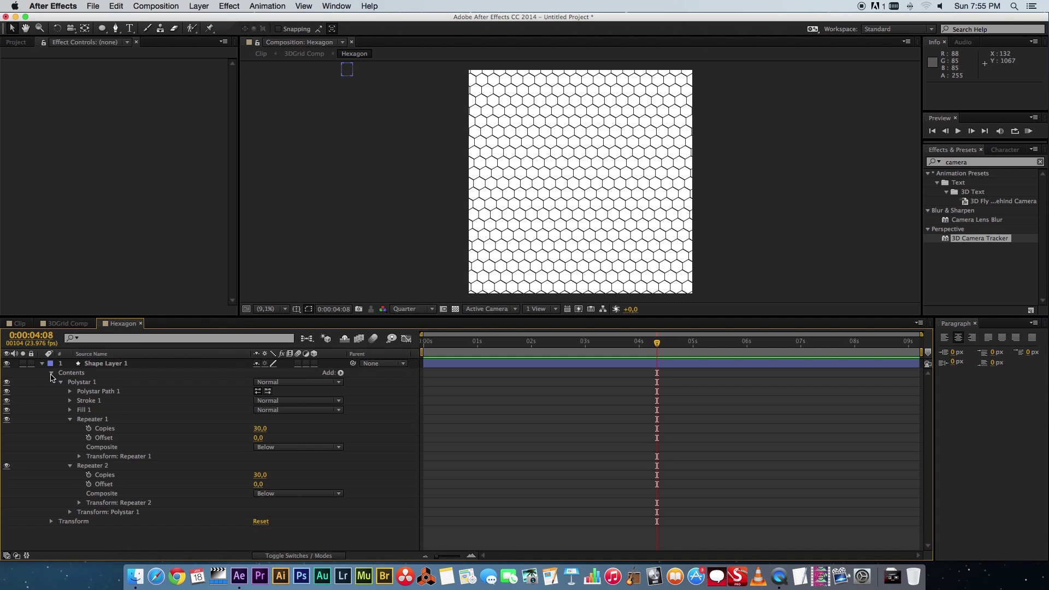
left_click(70, 409)
left_click(259, 438)
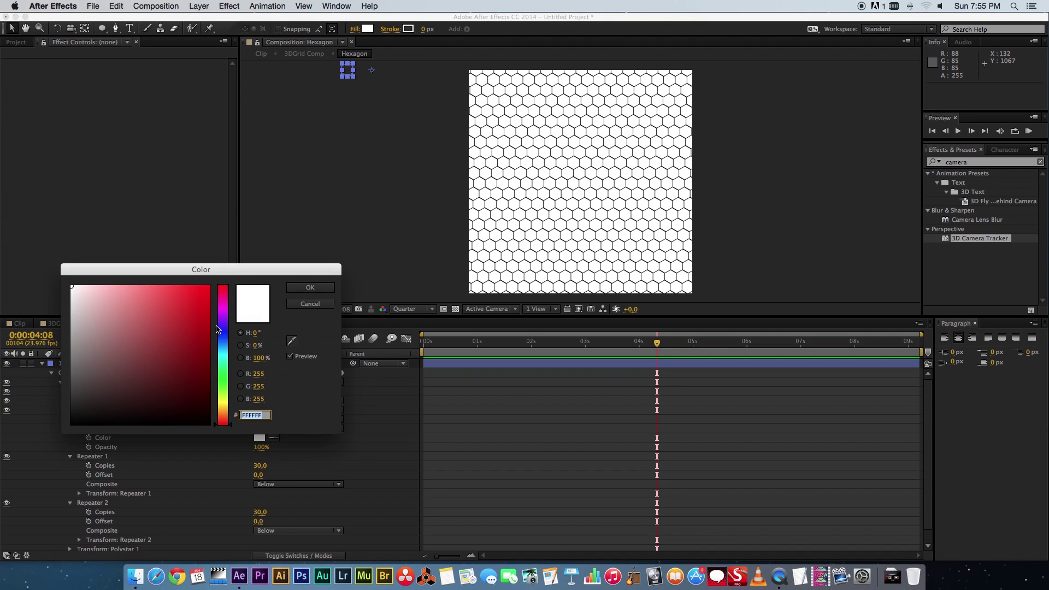
mouse_move(225, 389)
left_mouse_down()
mouse_move(225, 403)
mouse_move(226, 377)
left_mouse_up()
left_click(209, 286)
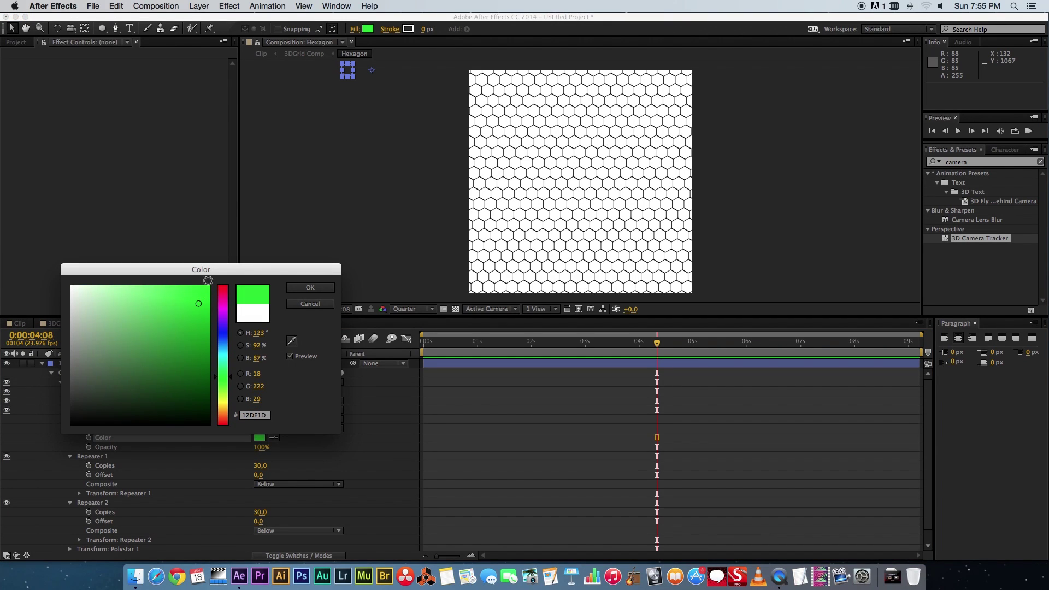
left_click(309, 288)
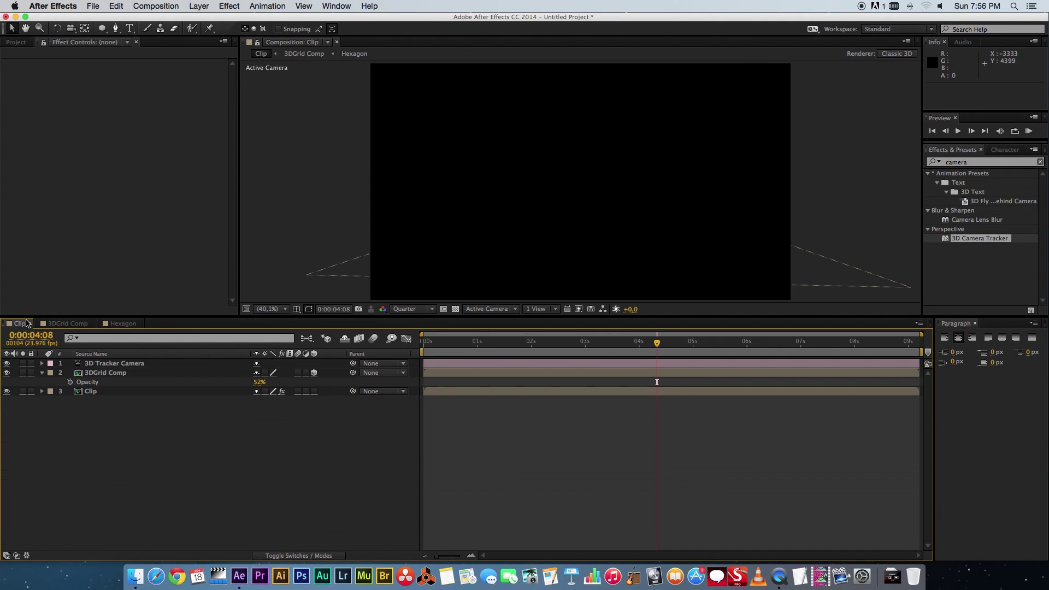
- Play the Clip composition from 0:00:03:05 to check the green grid, and set its preview resolution to Full
left_click_drag(655, 345, 592, 344)
key("space")
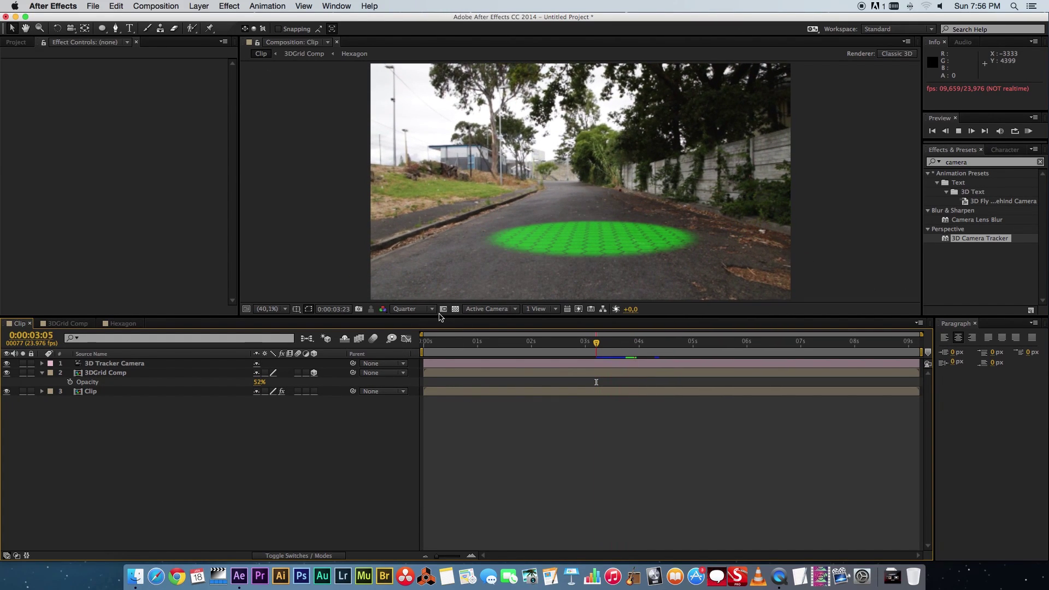
left_click(413, 308)
left_click(424, 336)
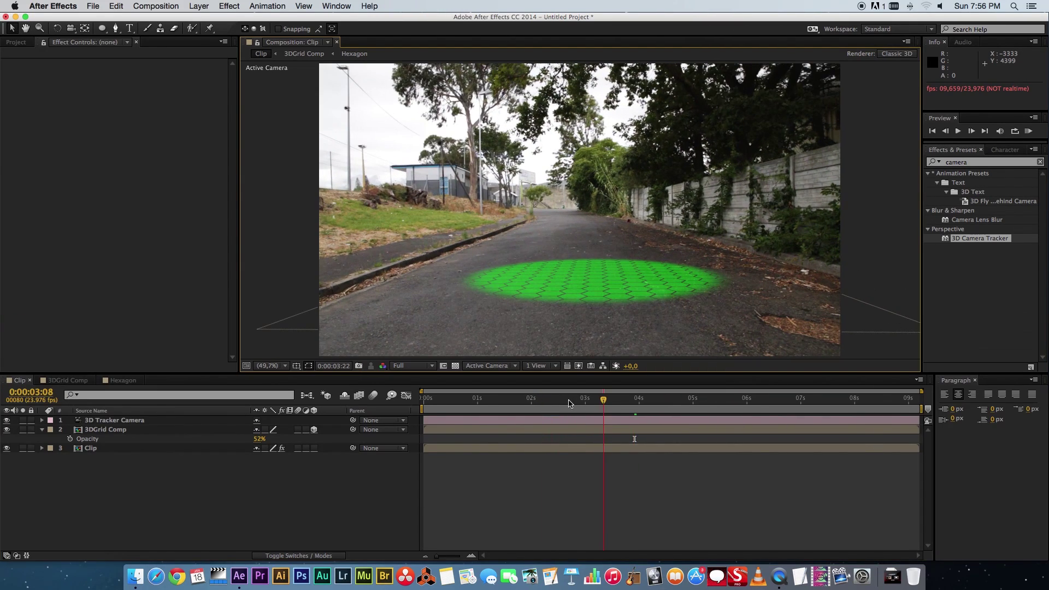